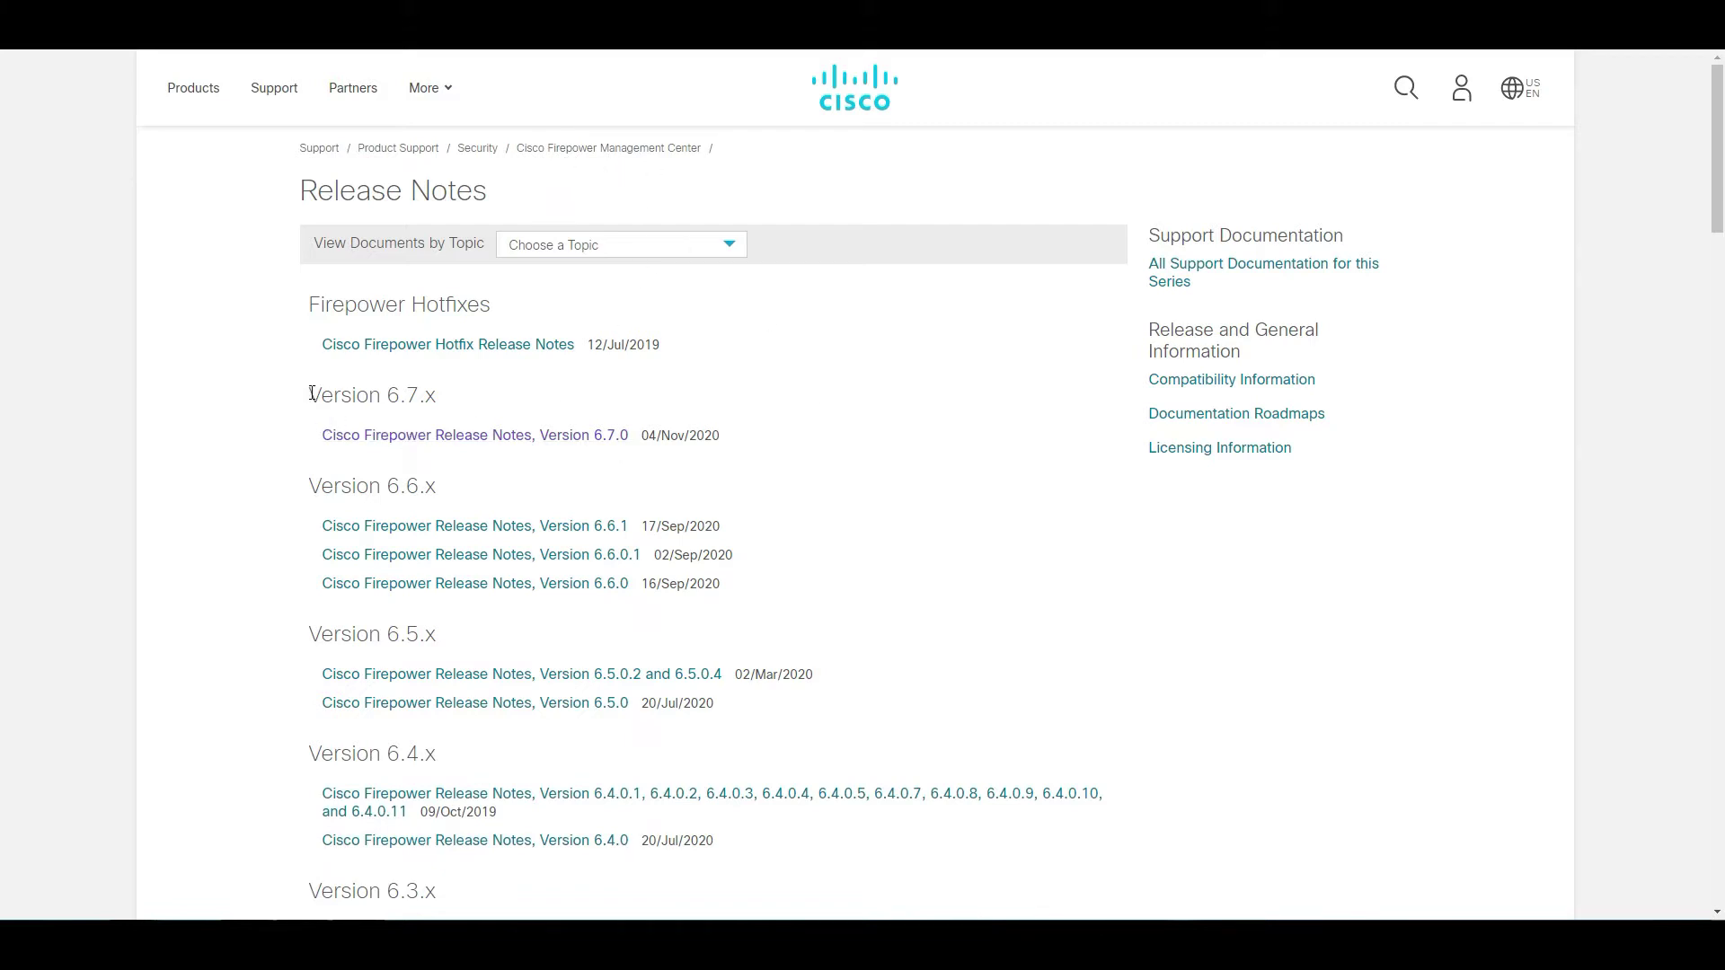
- Open the Cisco Firepower Release Notes, Version 6.7.0 from the Version 6.7.x list
drag(310, 393, 442, 411)
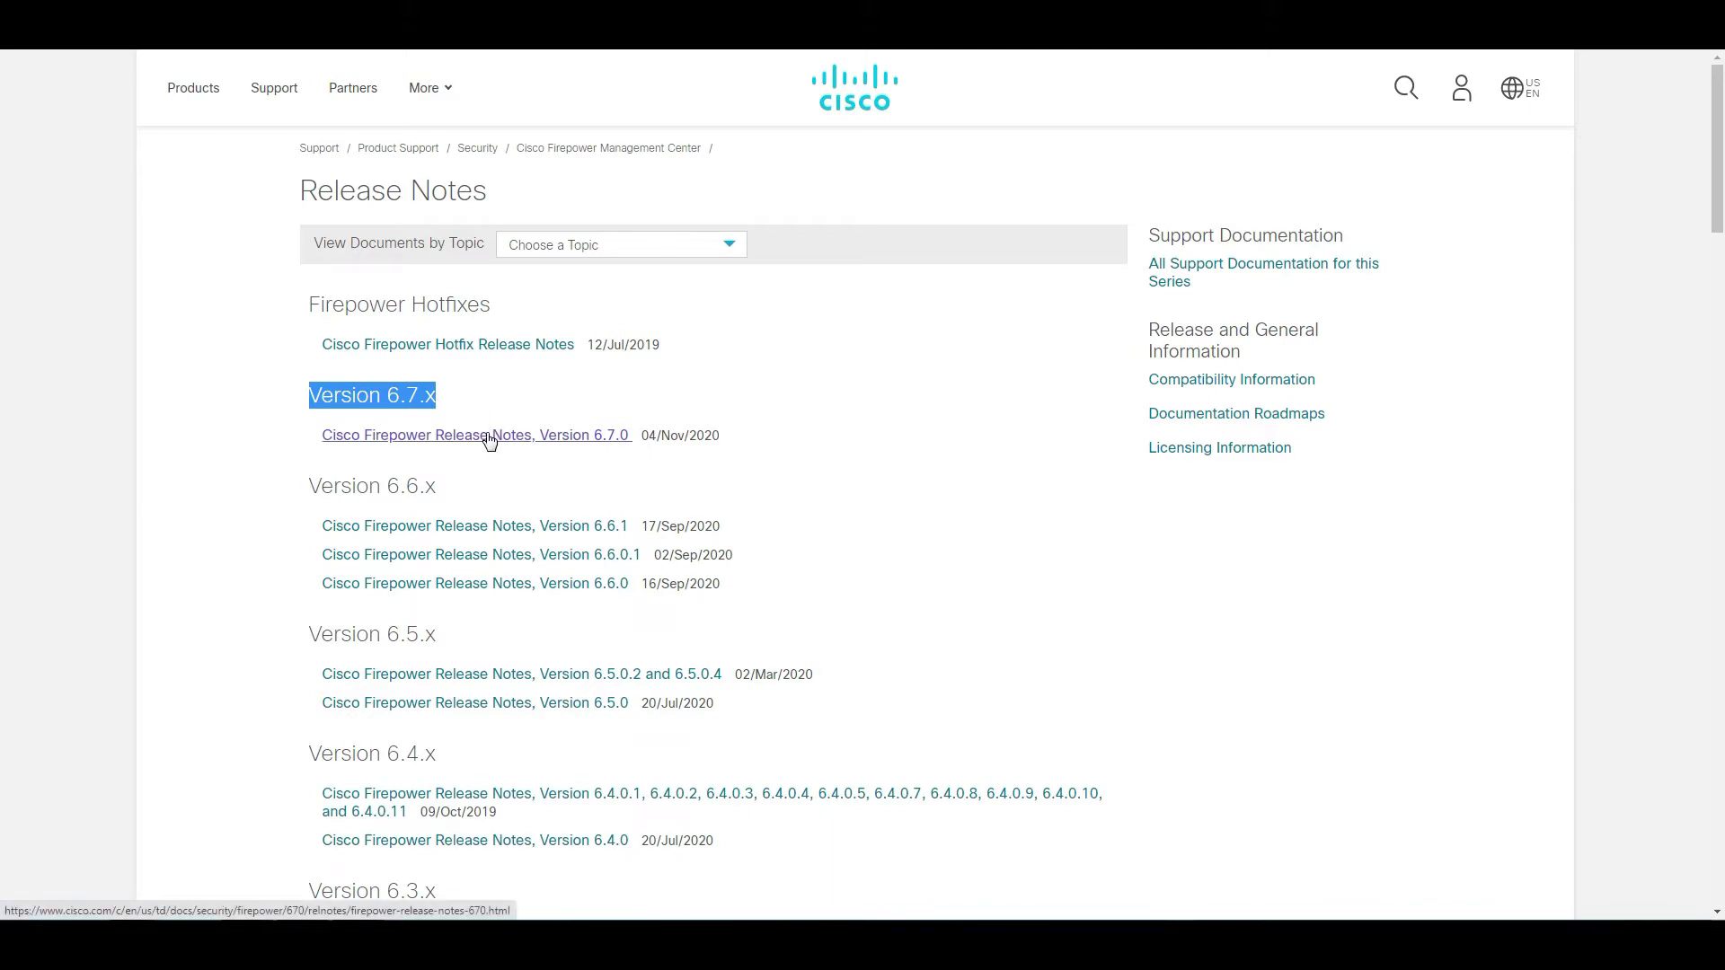
click(486, 435)
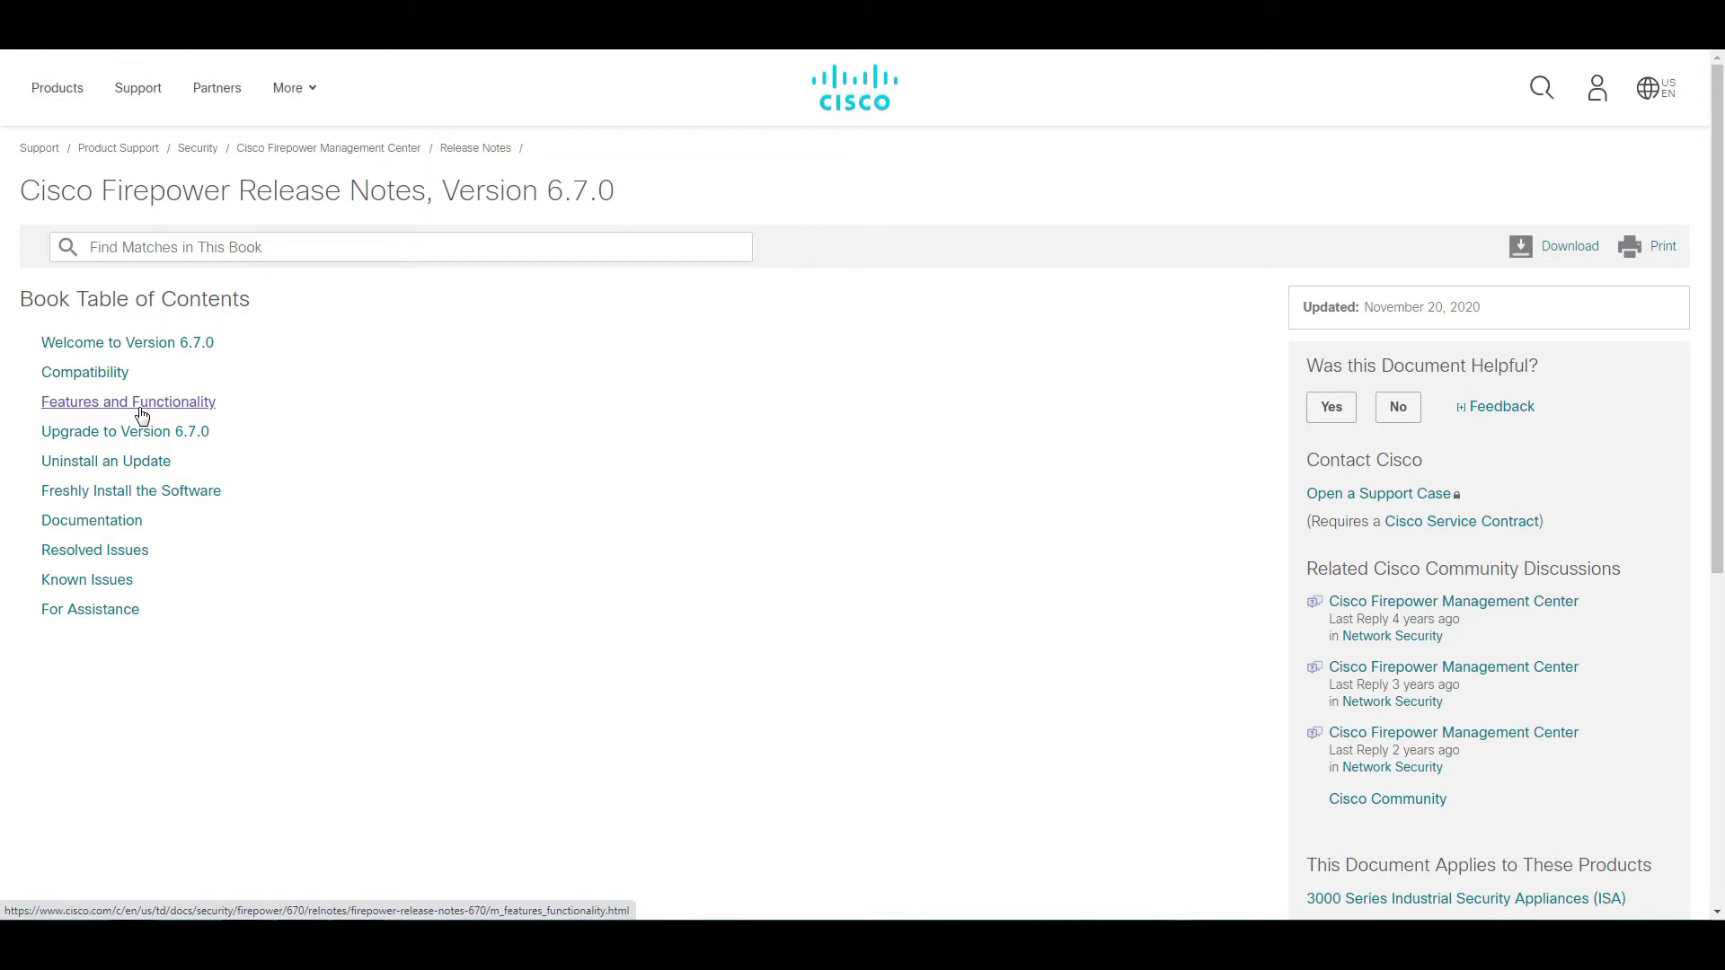
- Open Features and Functionality and highlight the 'Manage FTD on a data interface' feature
click(141, 415)
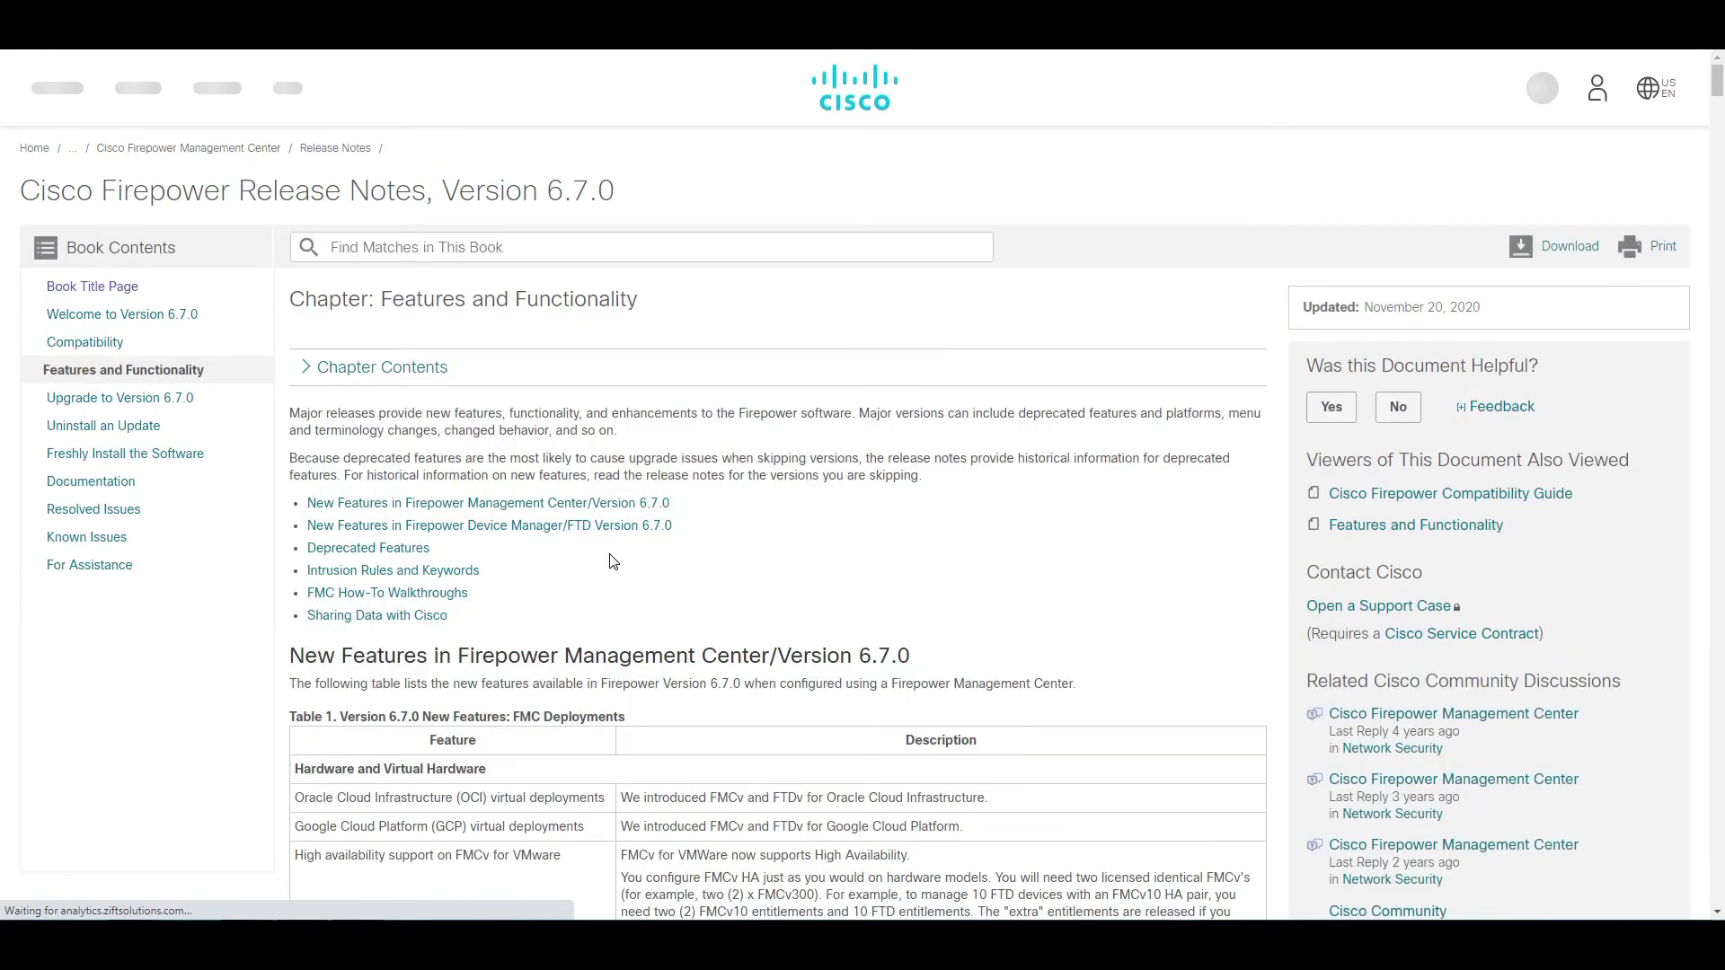
scroll(612, 562, down, 5)
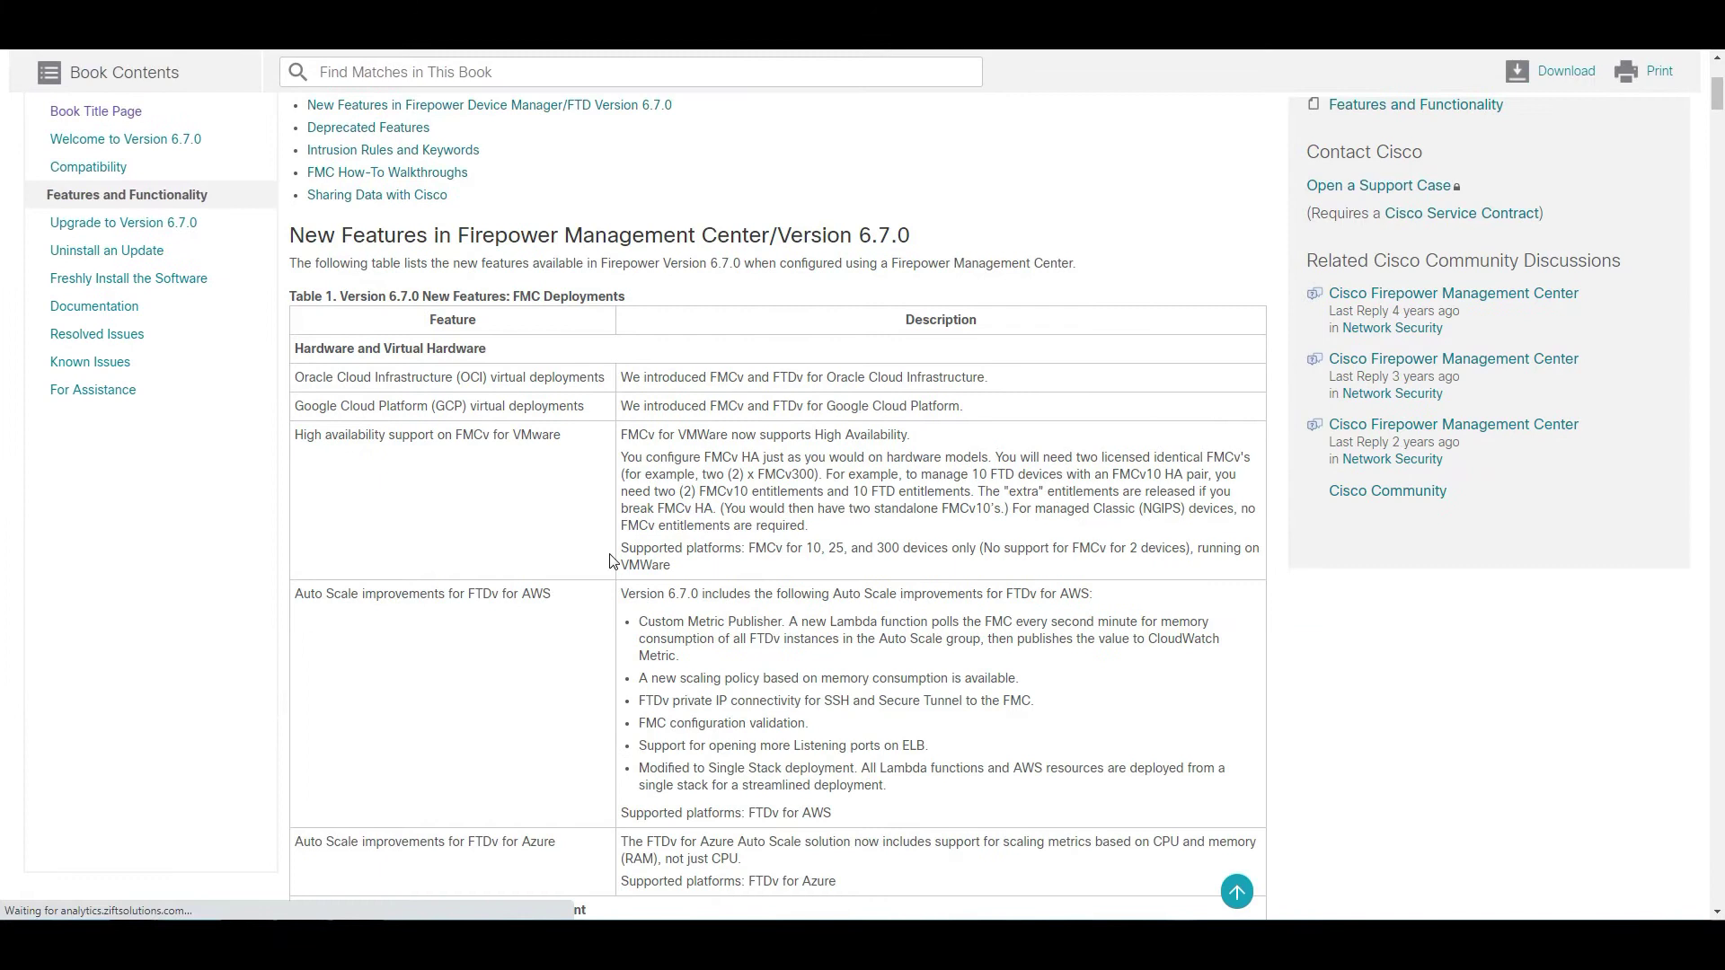
scroll(610, 562, down, 3)
scroll(610, 562, down, 2)
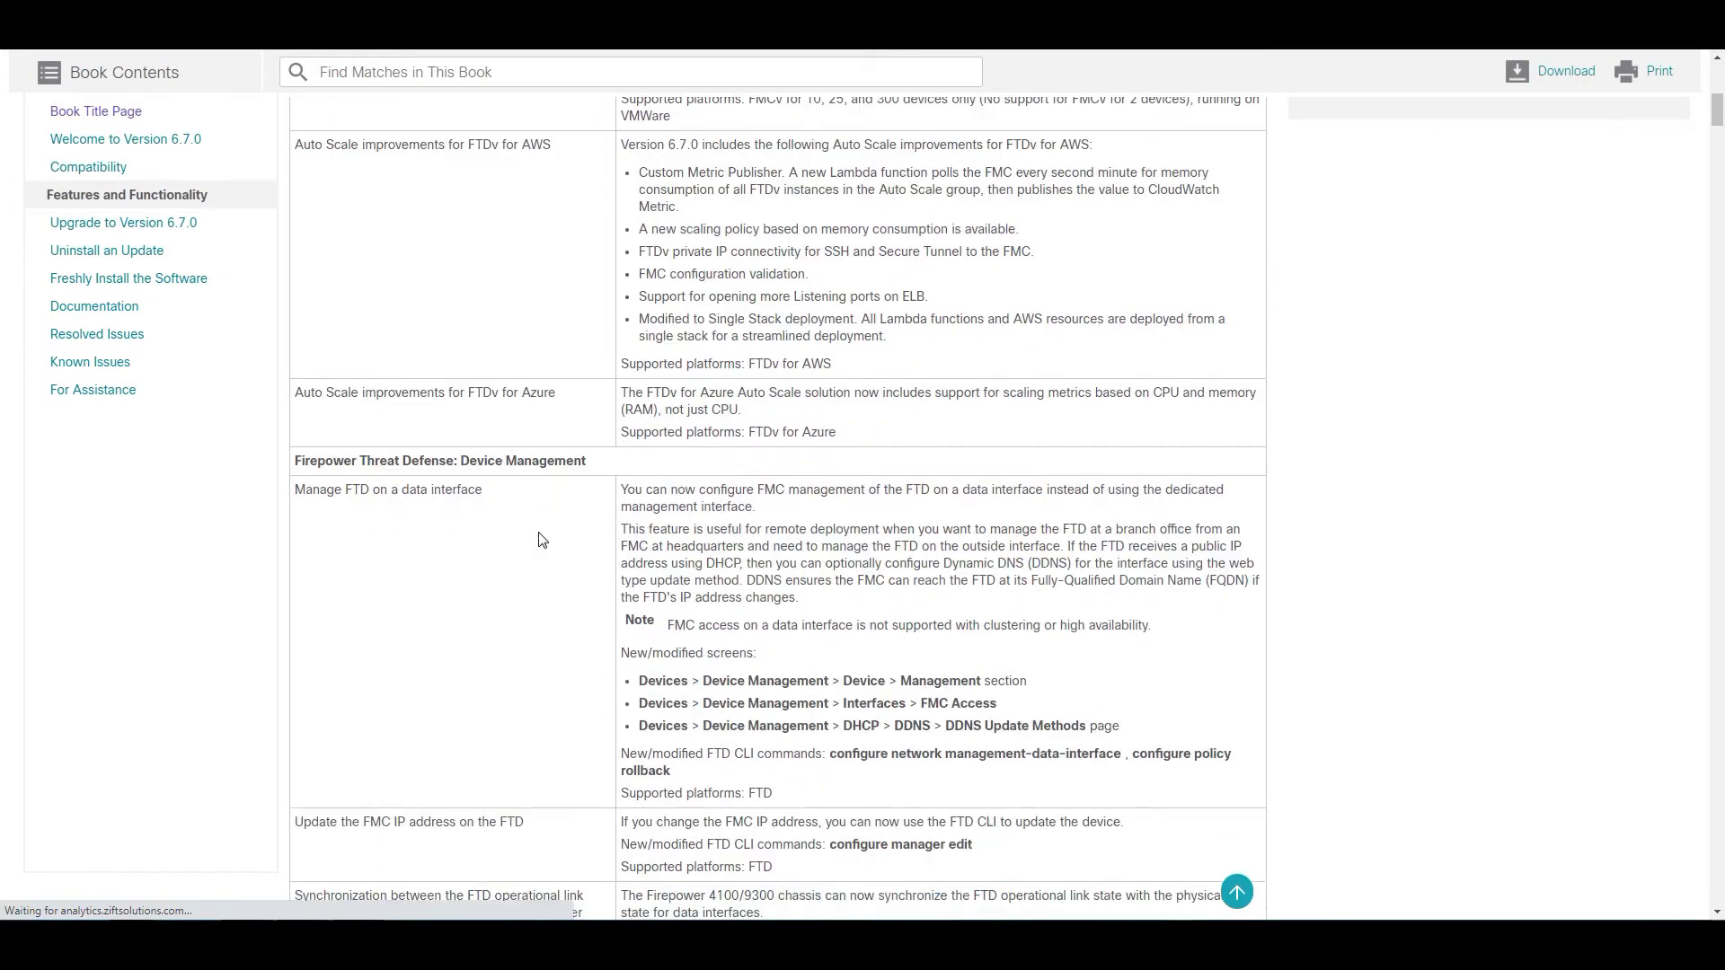
double_click(493, 489)
drag(373, 490, 289, 485)
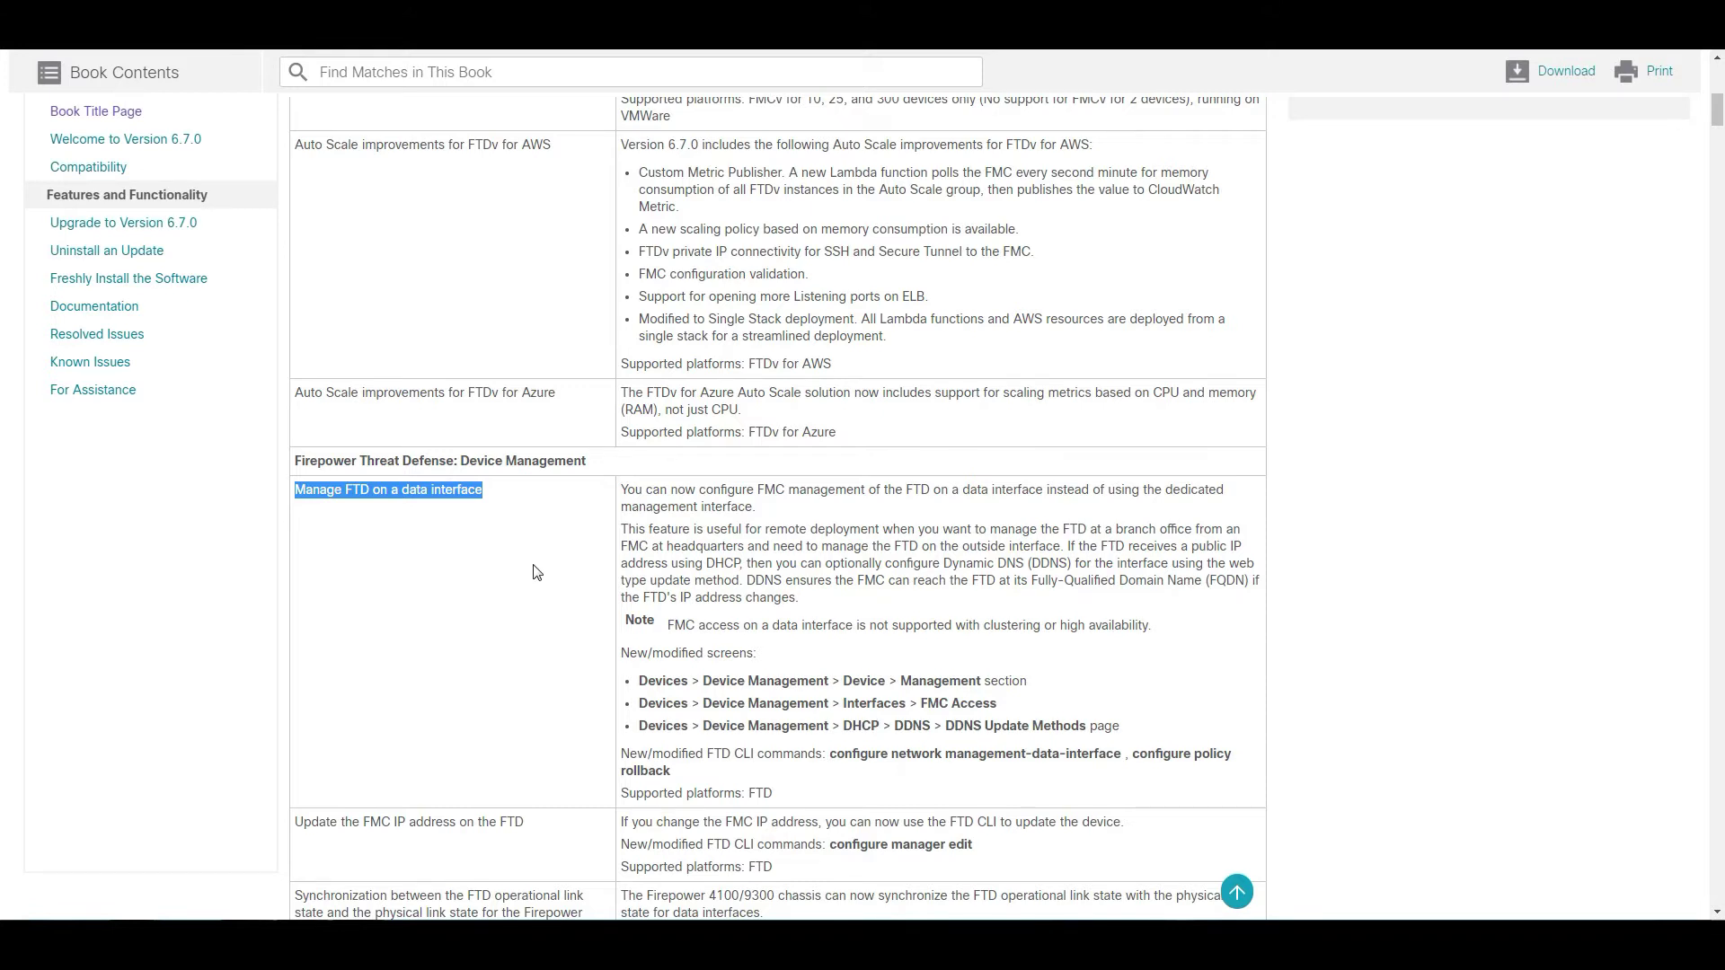
- Read further and highlight the 'AnyConnect module support for RA VPN' feature
scroll(537, 571, down, 3)
scroll(400, 584, down, 12)
scroll(400, 586, down, 5)
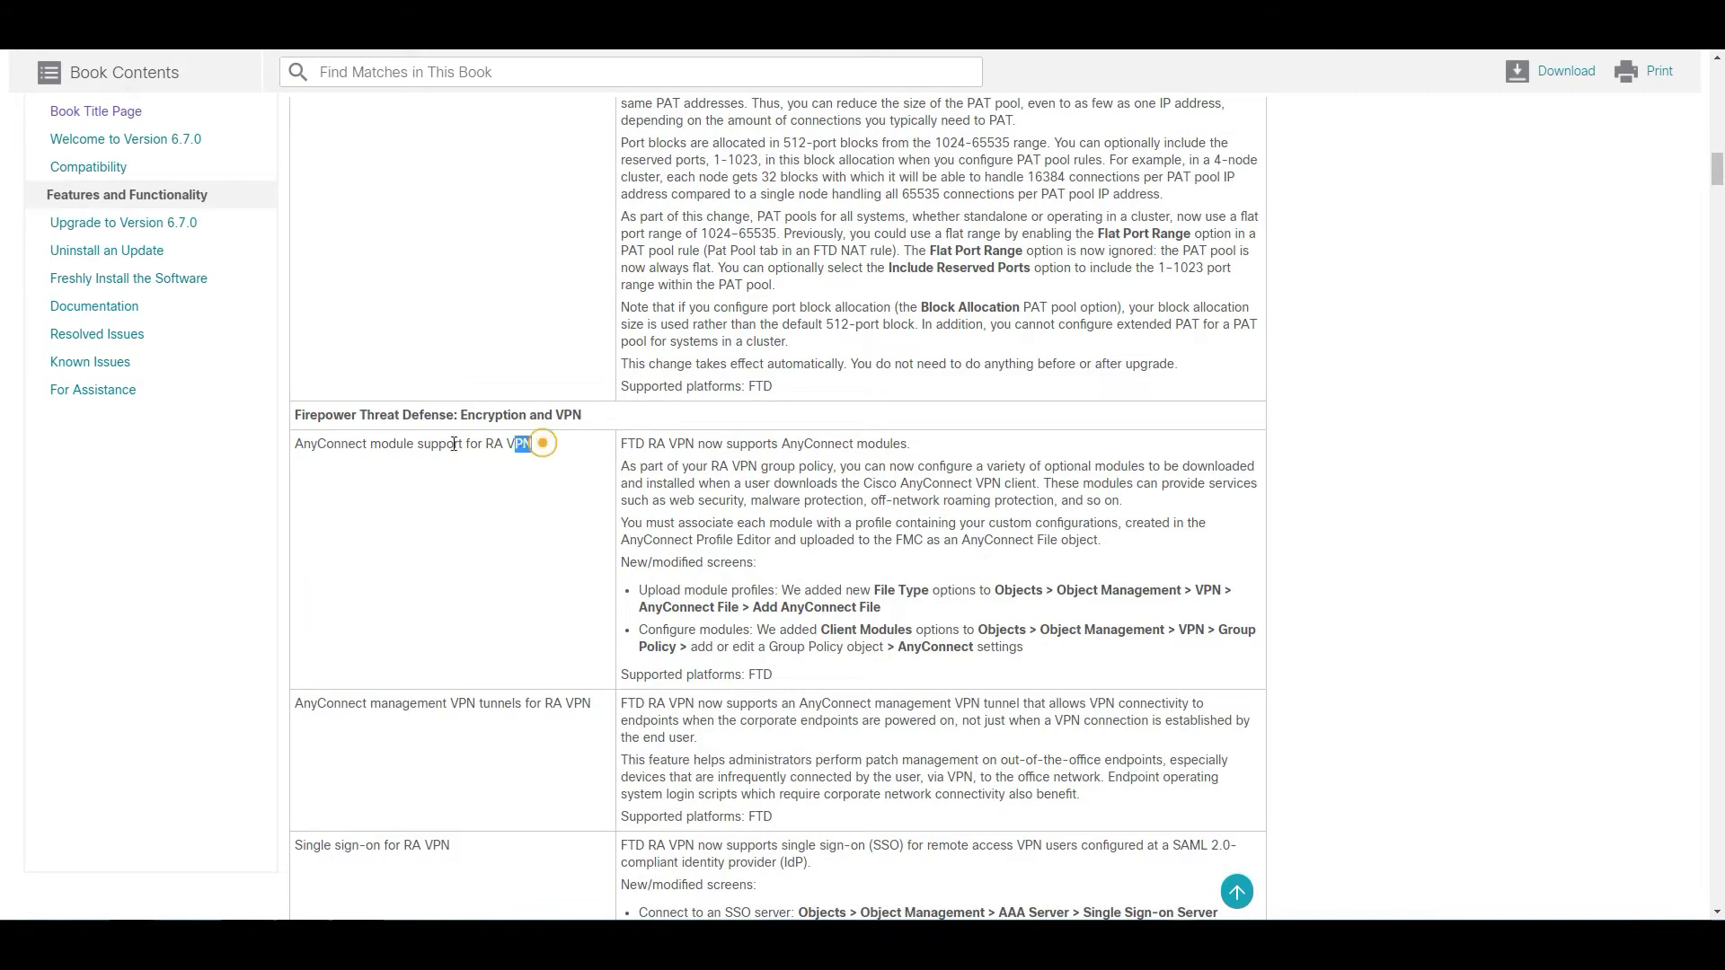
drag(534, 446, 298, 448)
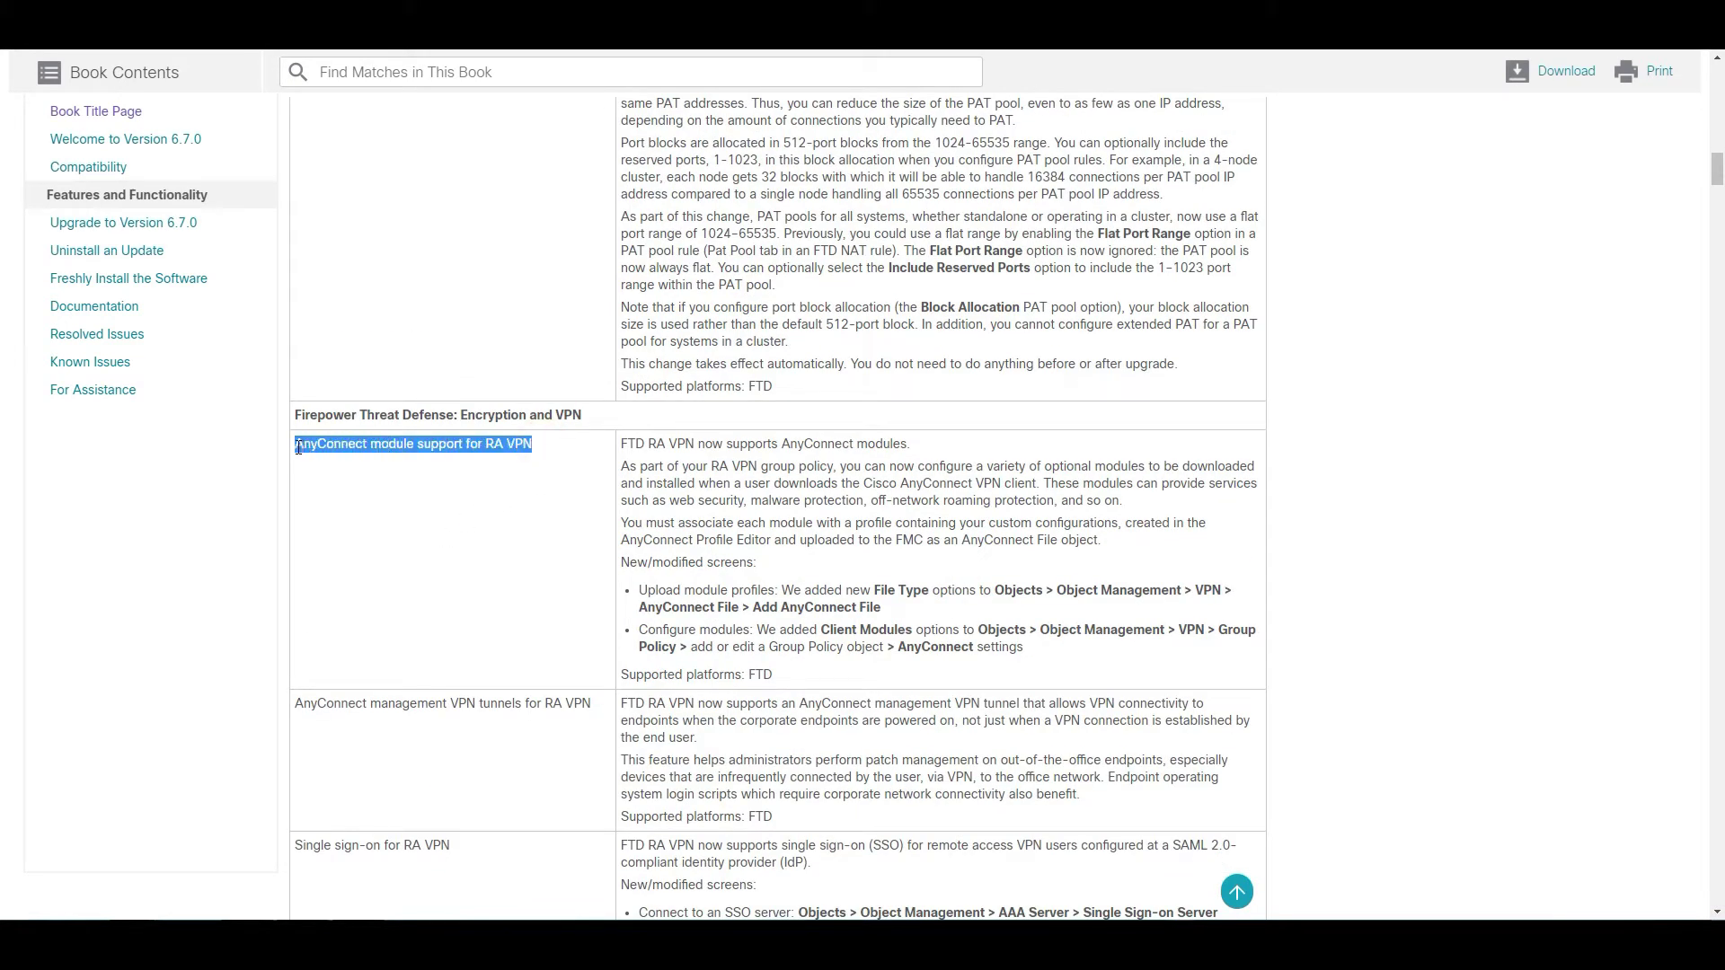
- Scroll to Deprecated Features and highlight the deprecated Firepower User Agent entry
scroll(474, 544, down, 4)
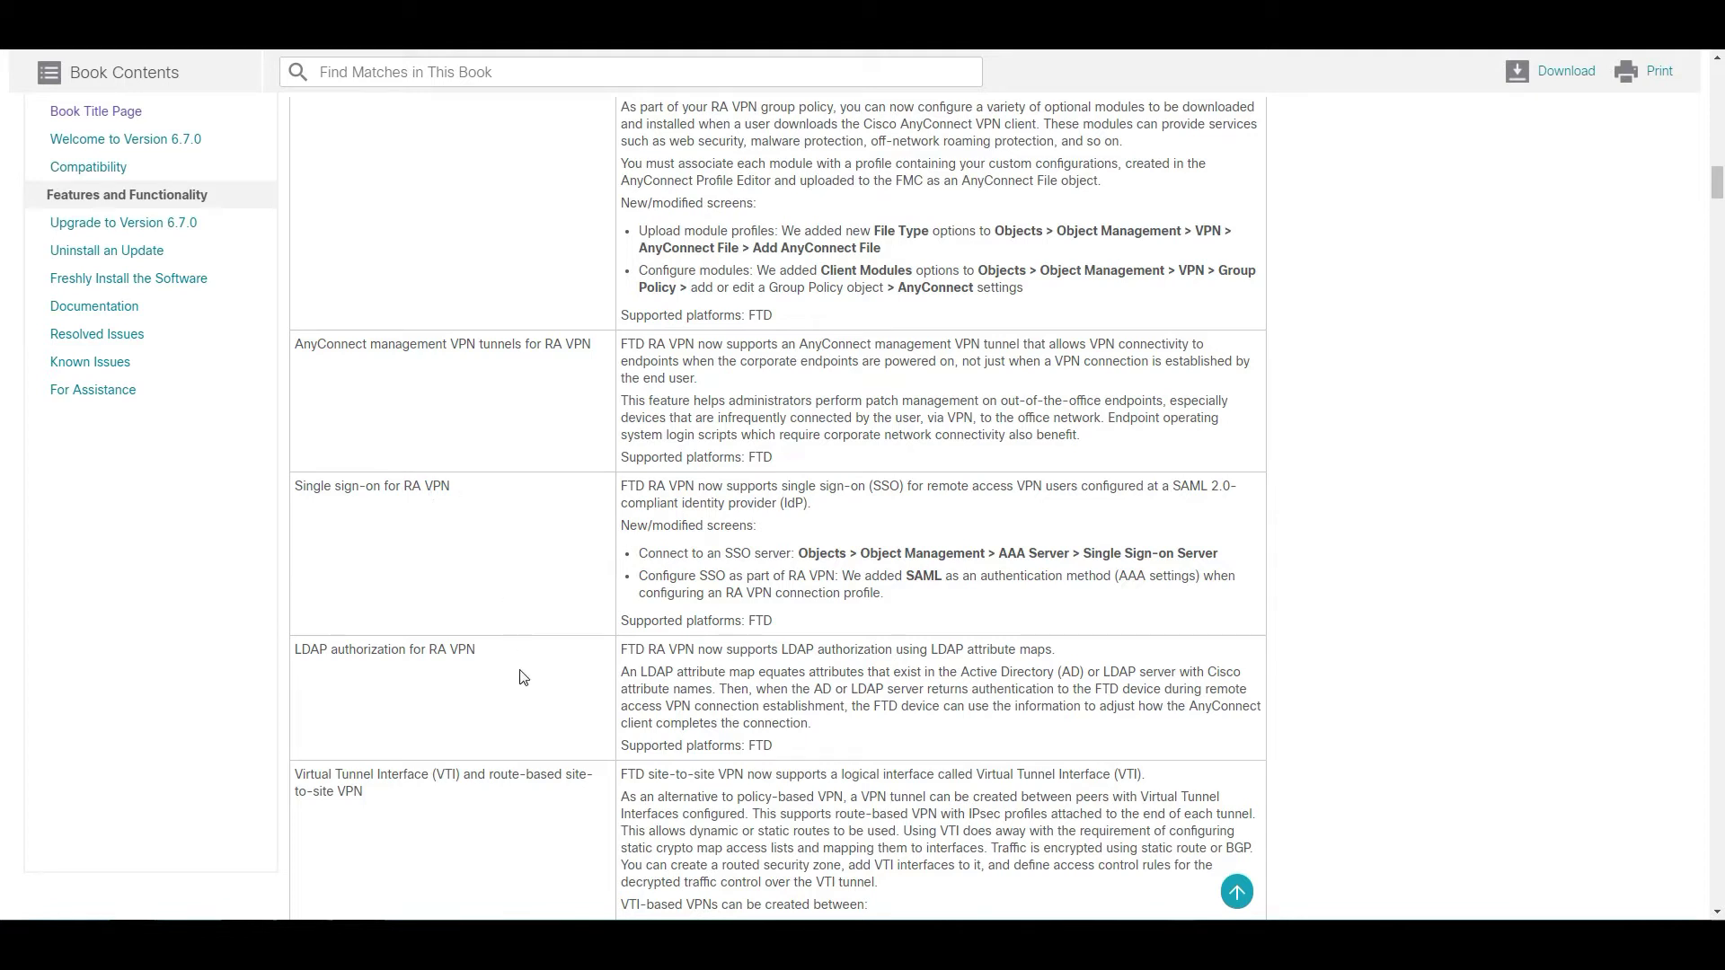
scroll(528, 673, down, 3)
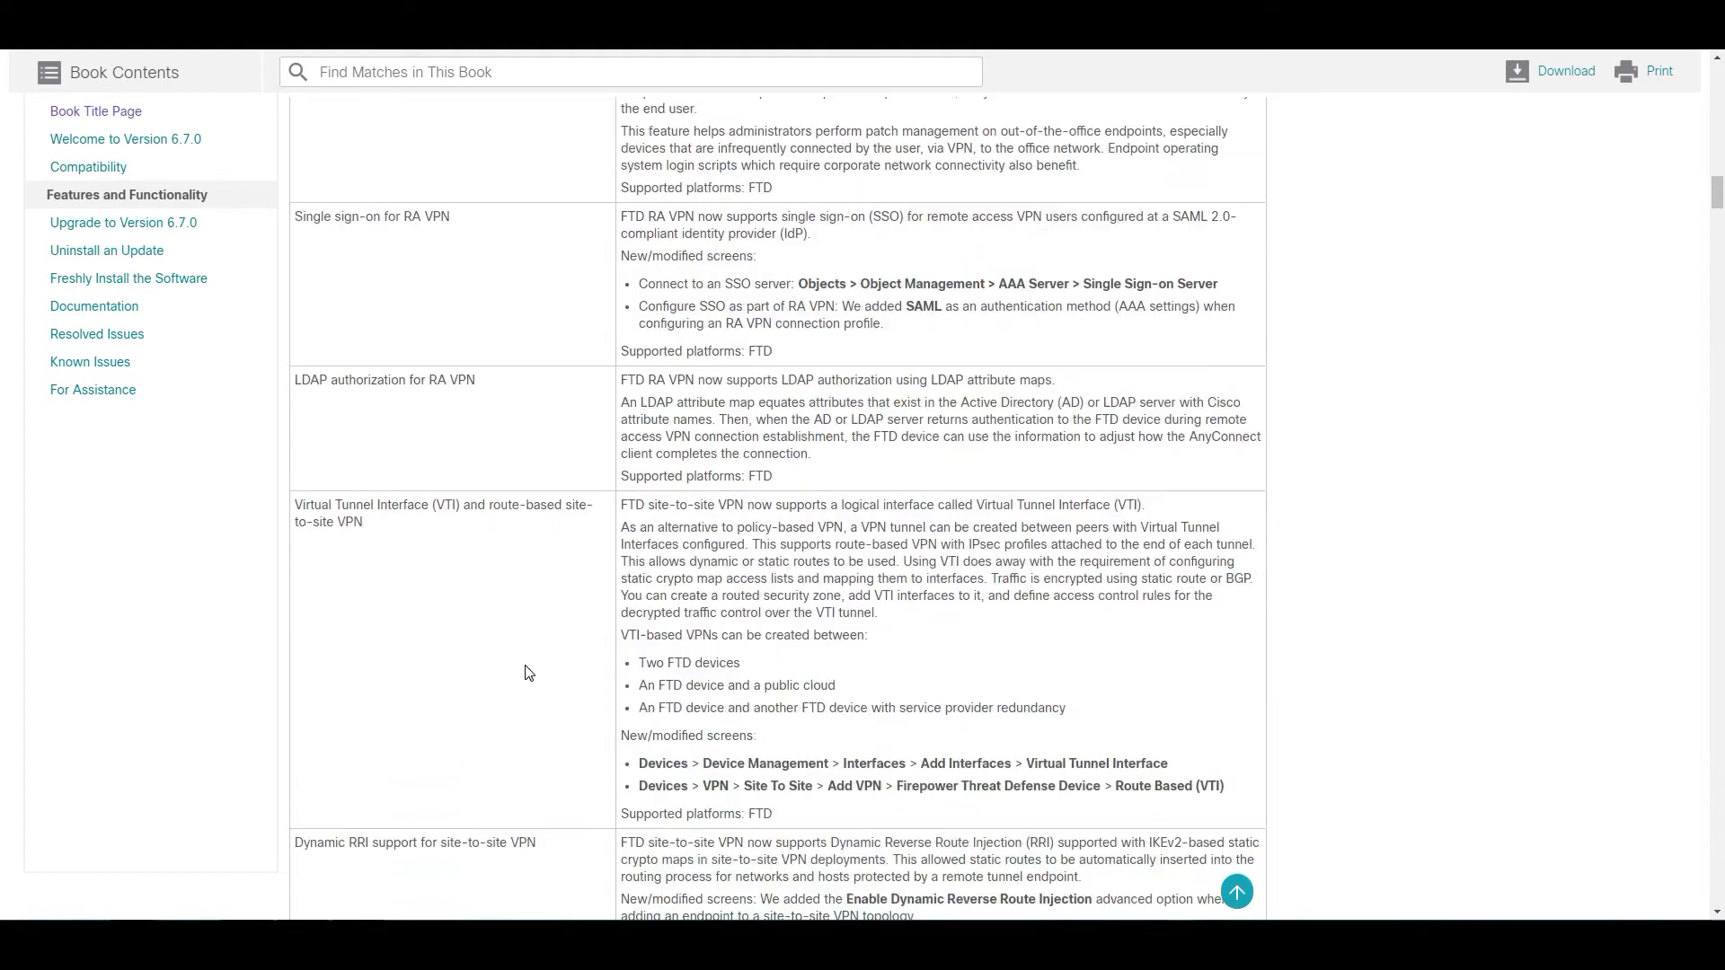
scroll(528, 673, down, 8)
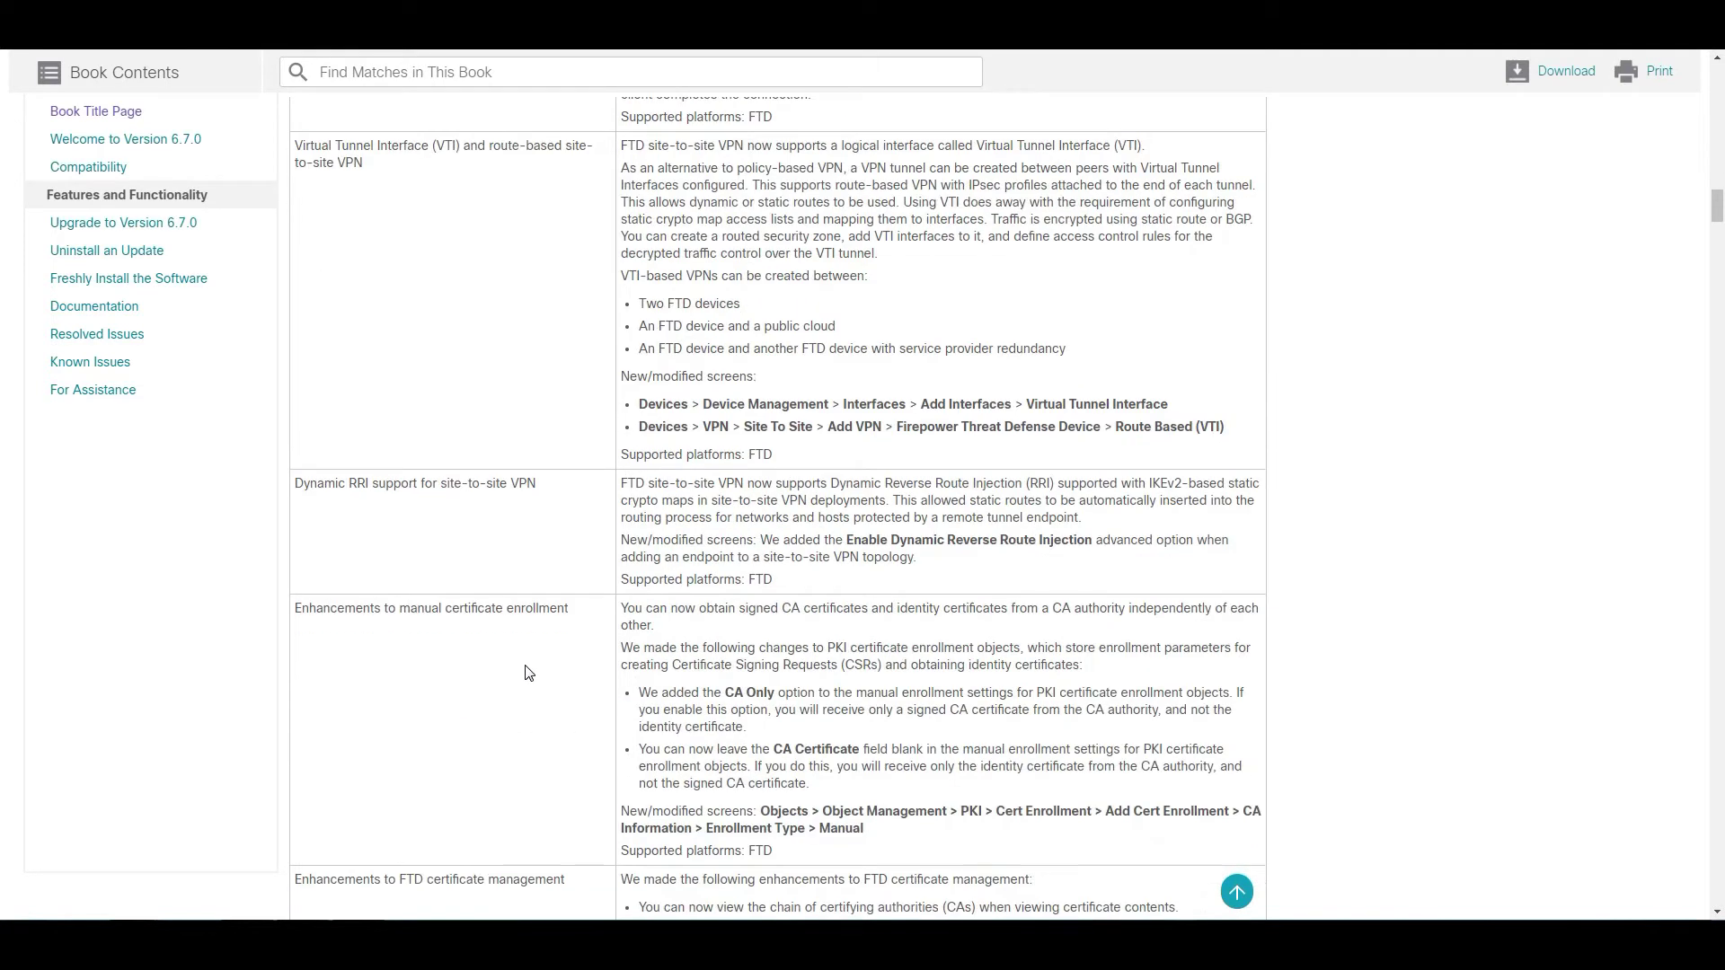
scroll(530, 672, down, 10)
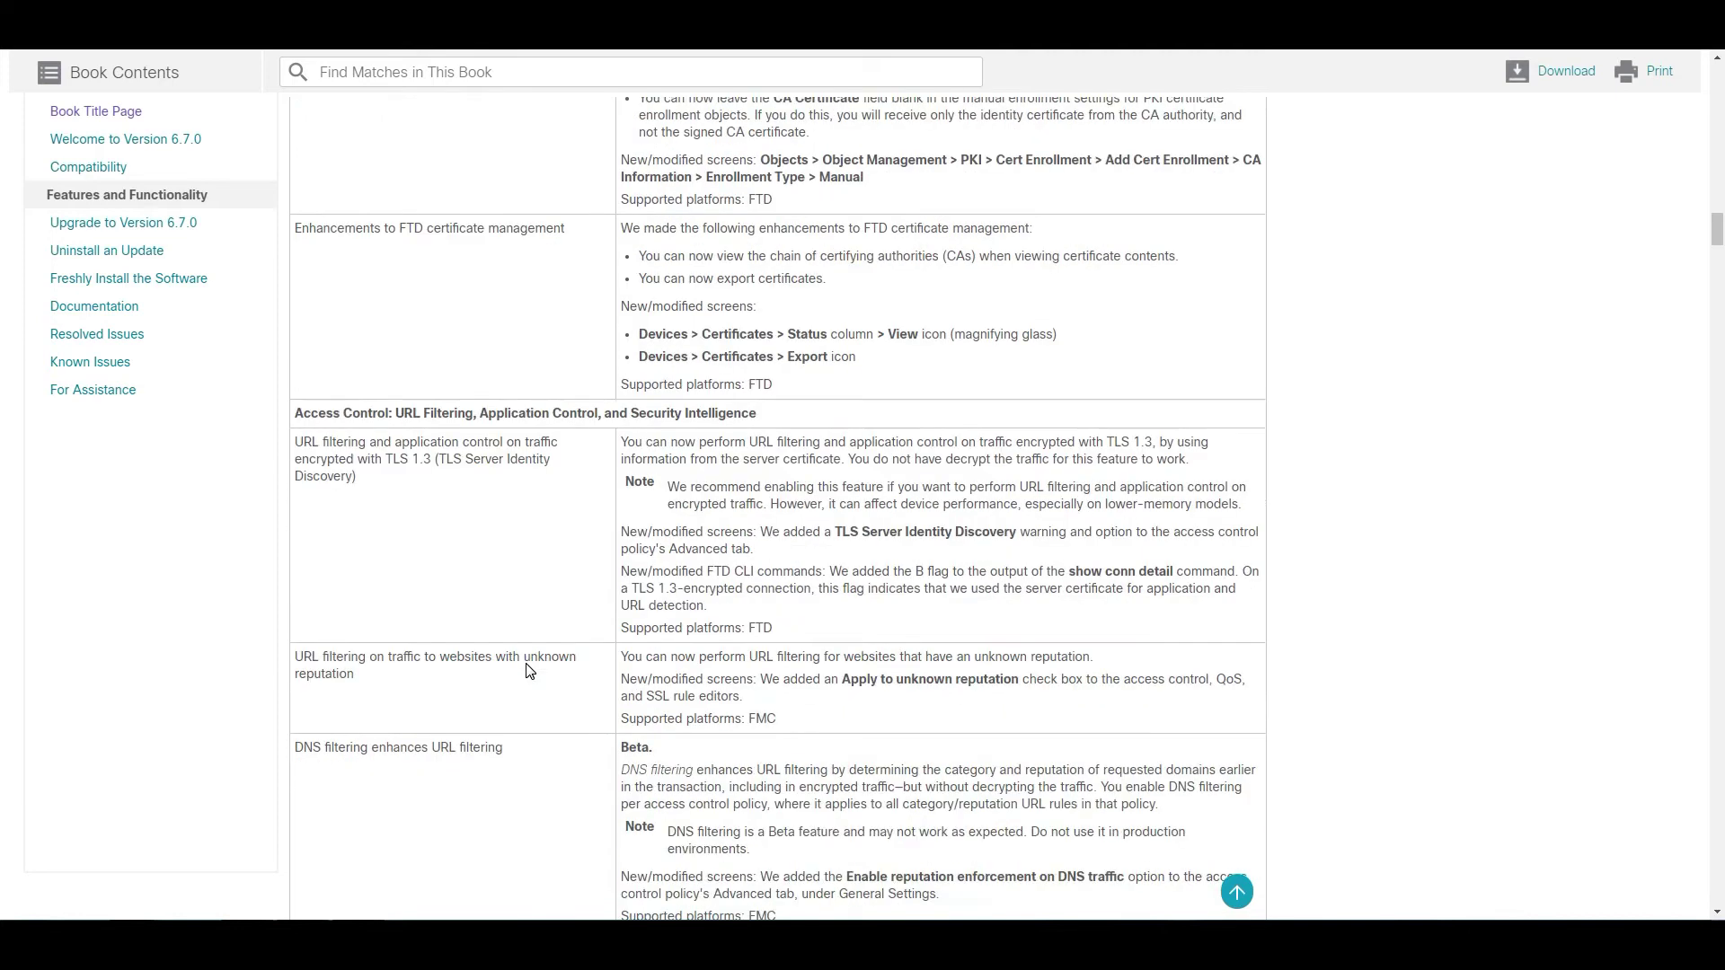
scroll(530, 672, down, 10)
scroll(529, 665, down, 5)
scroll(532, 667, down, 6)
scroll(532, 667, down, 10)
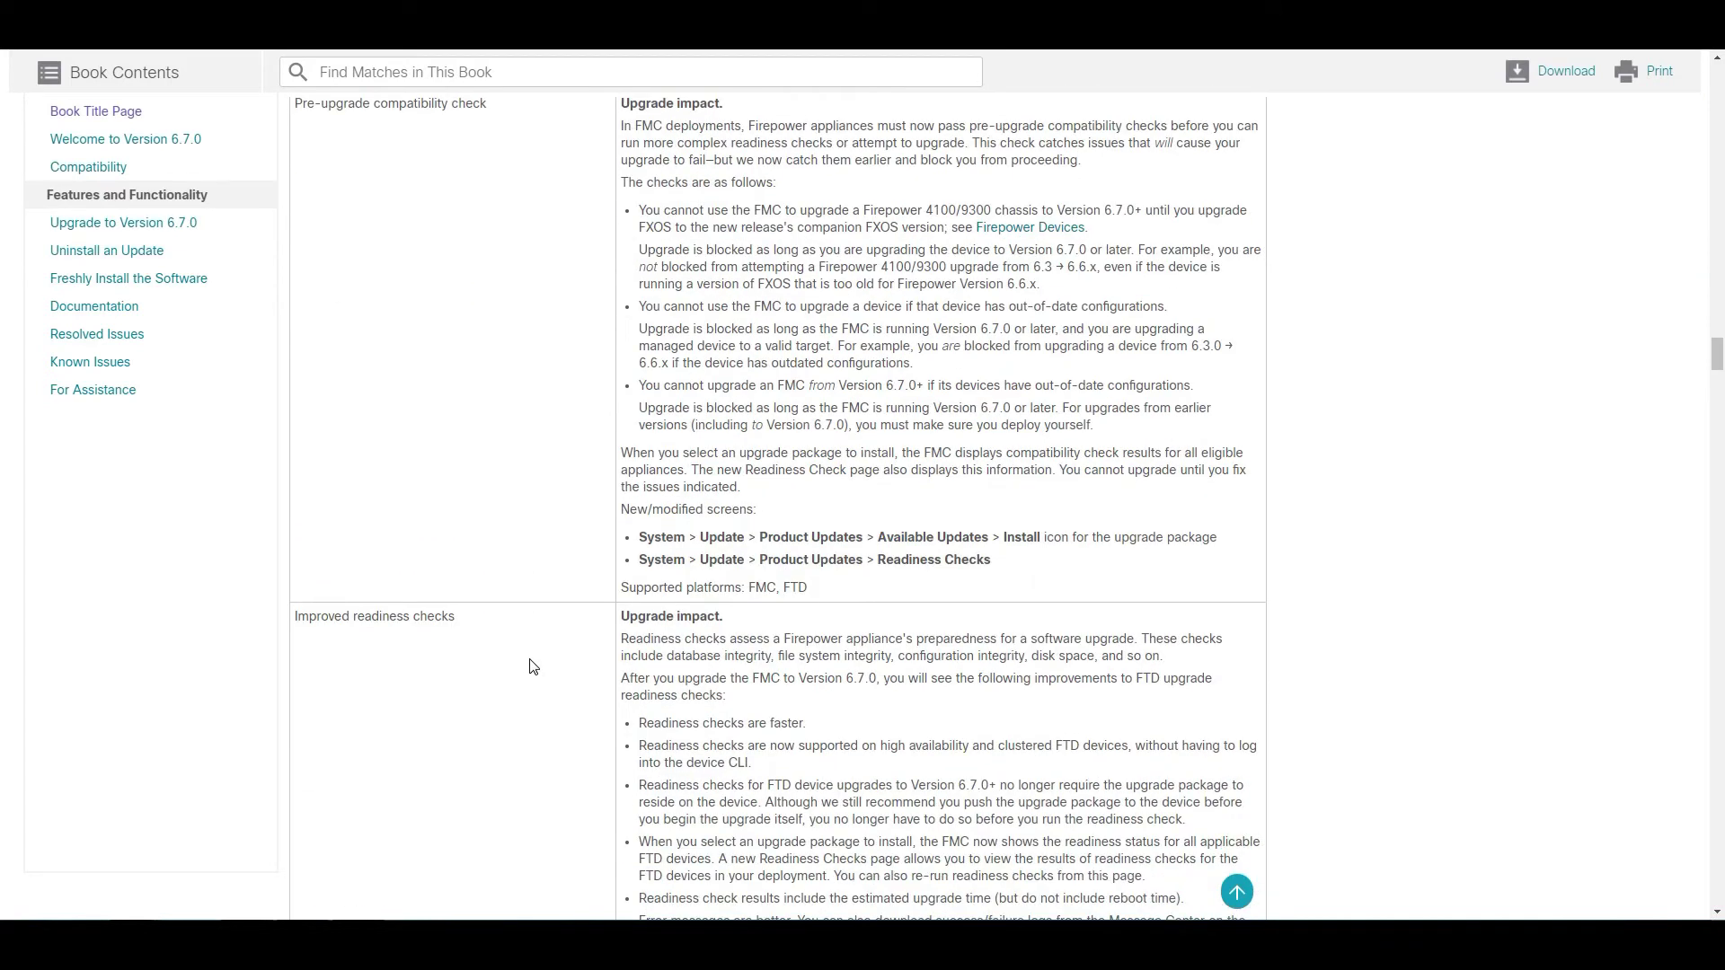
drag(295, 305, 403, 377)
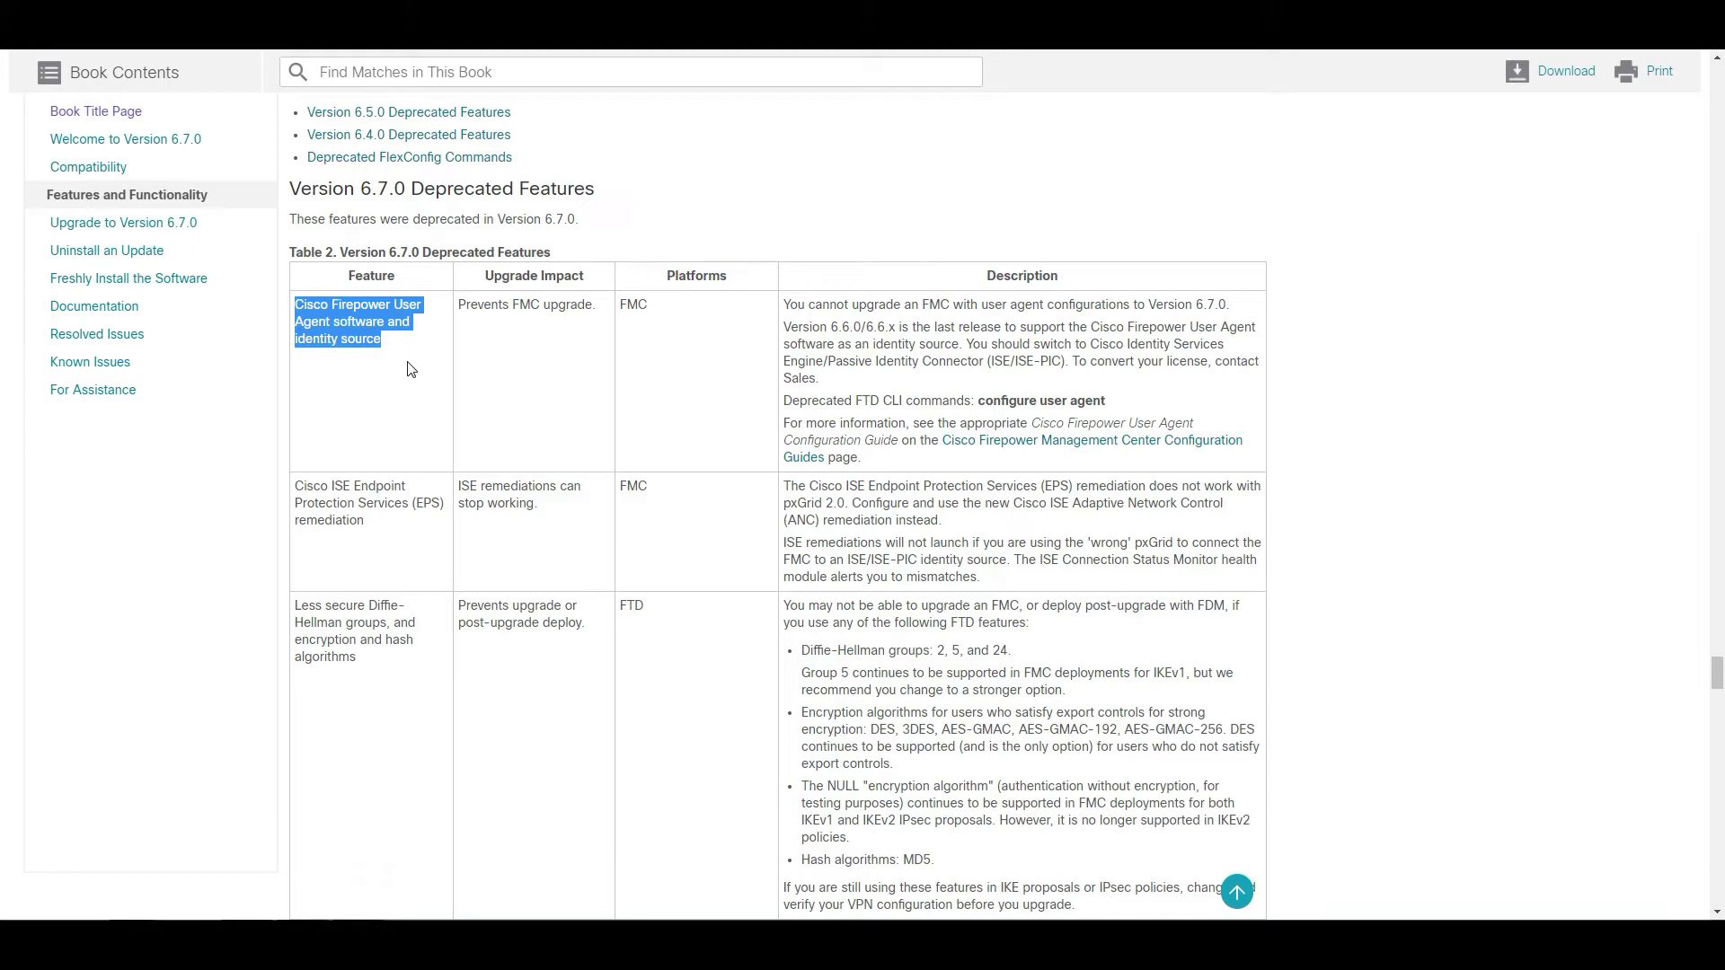
click(403, 350)
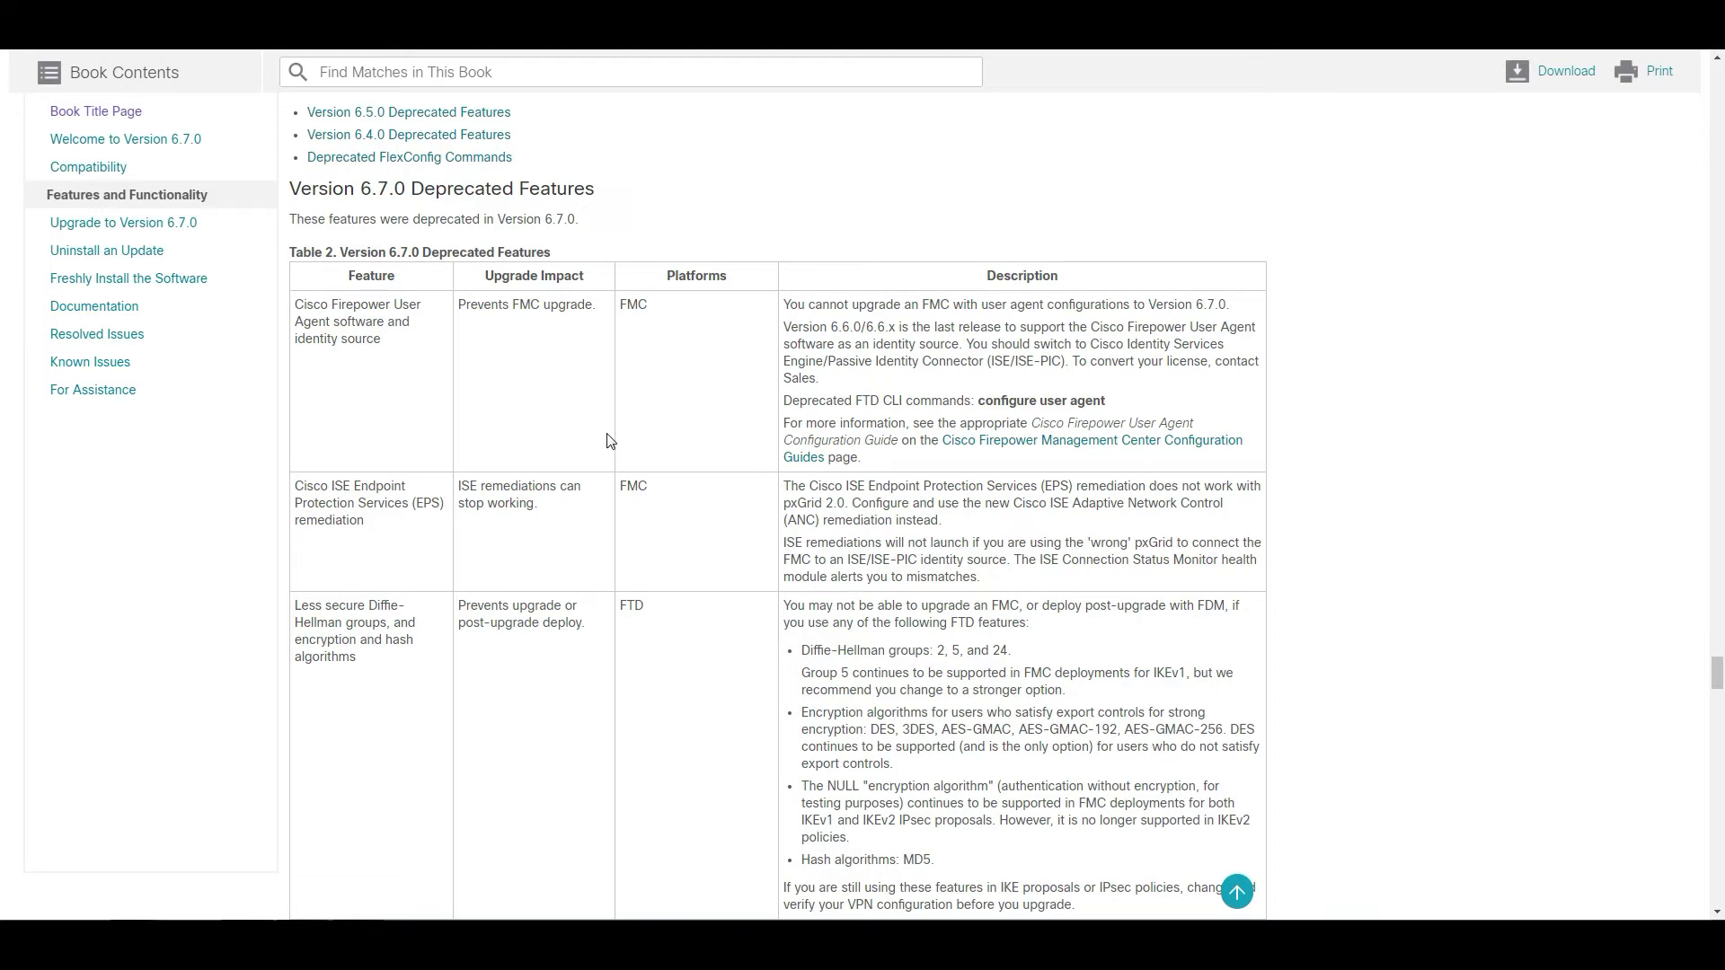
scroll(608, 441, down, 4)
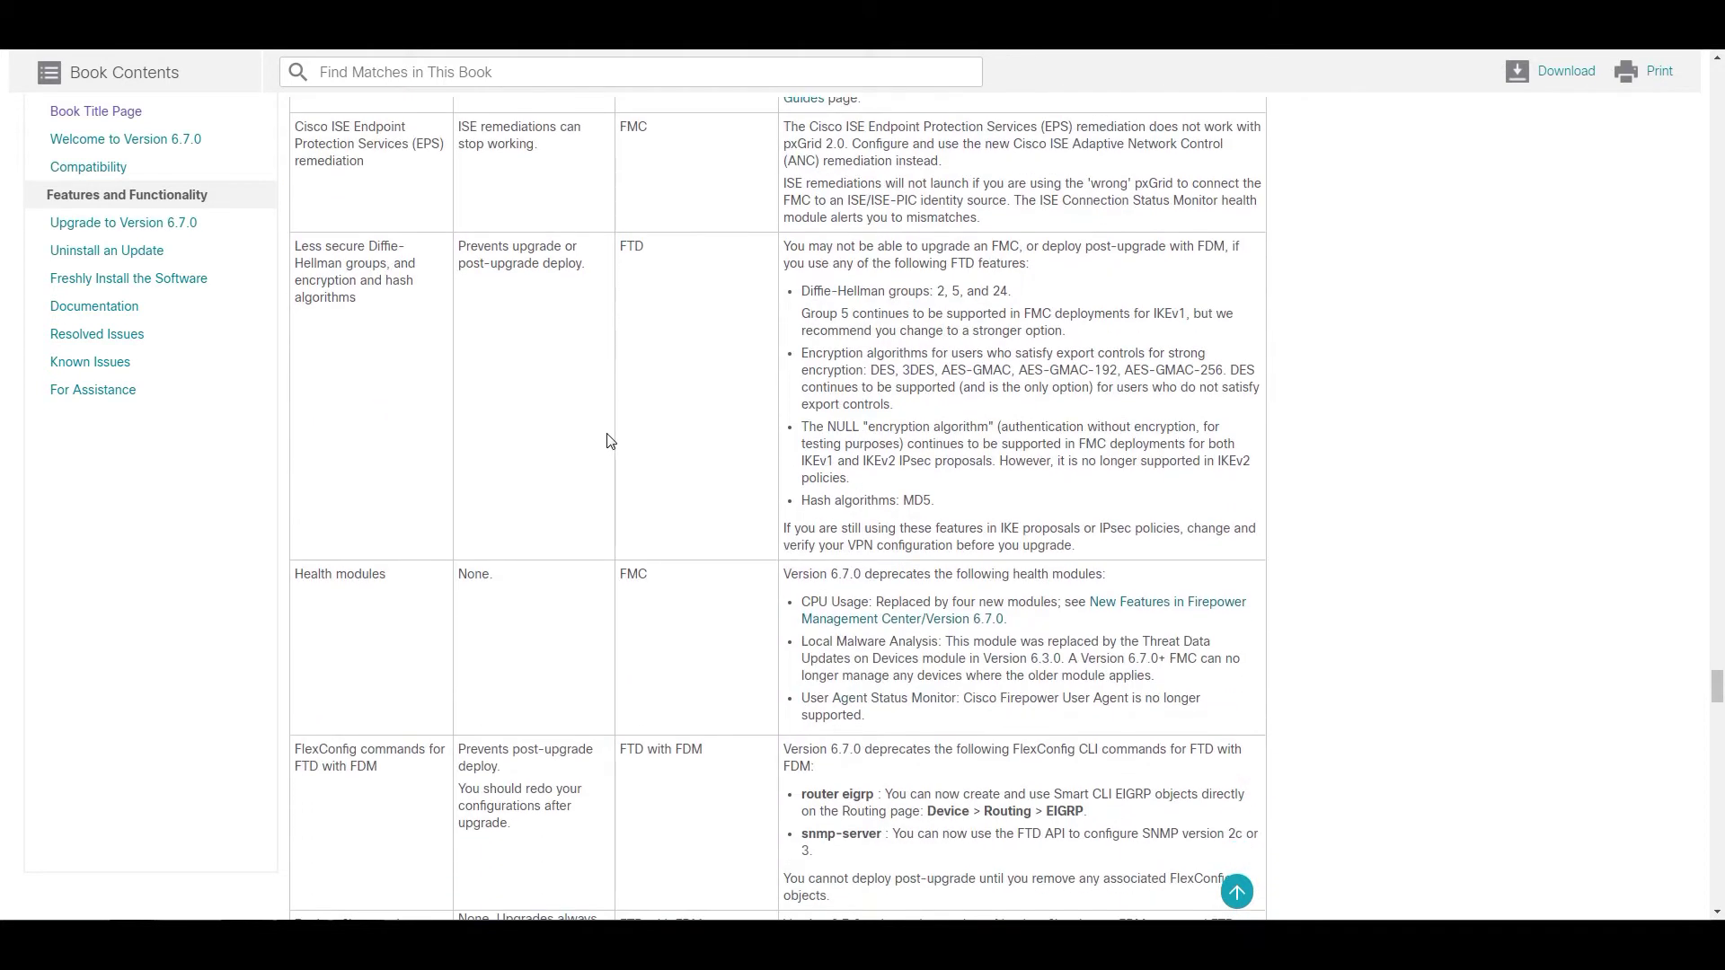
scroll(609, 441, down, 7)
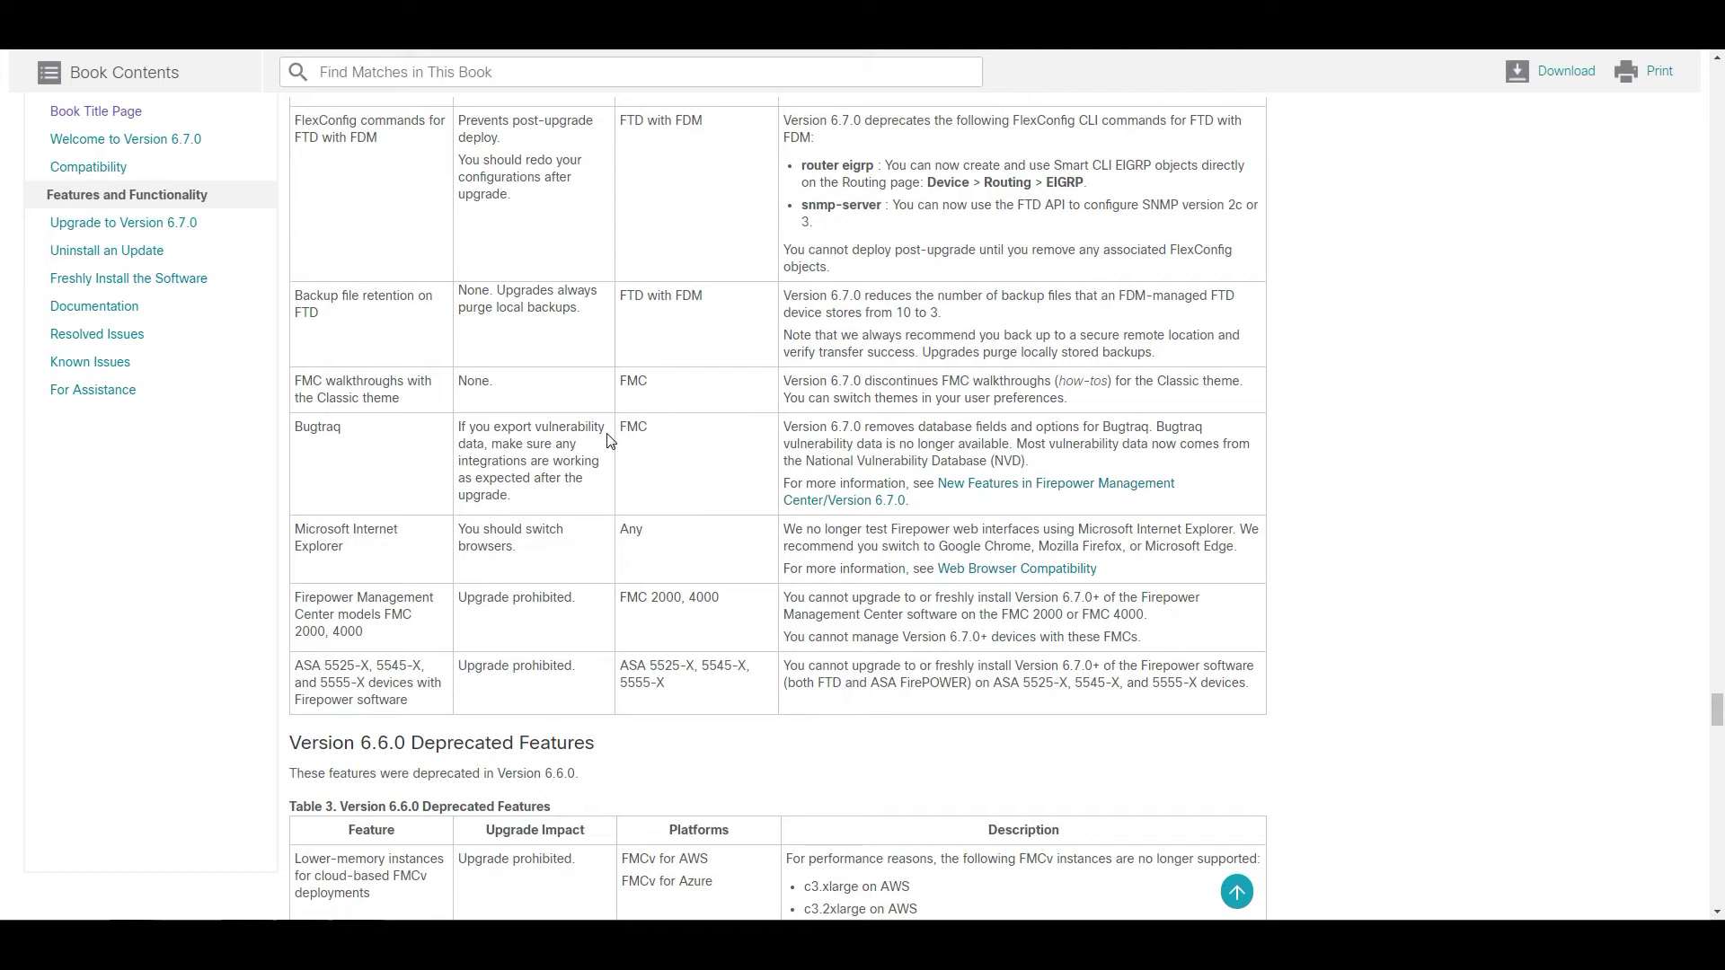
scroll(608, 440, down, 6)
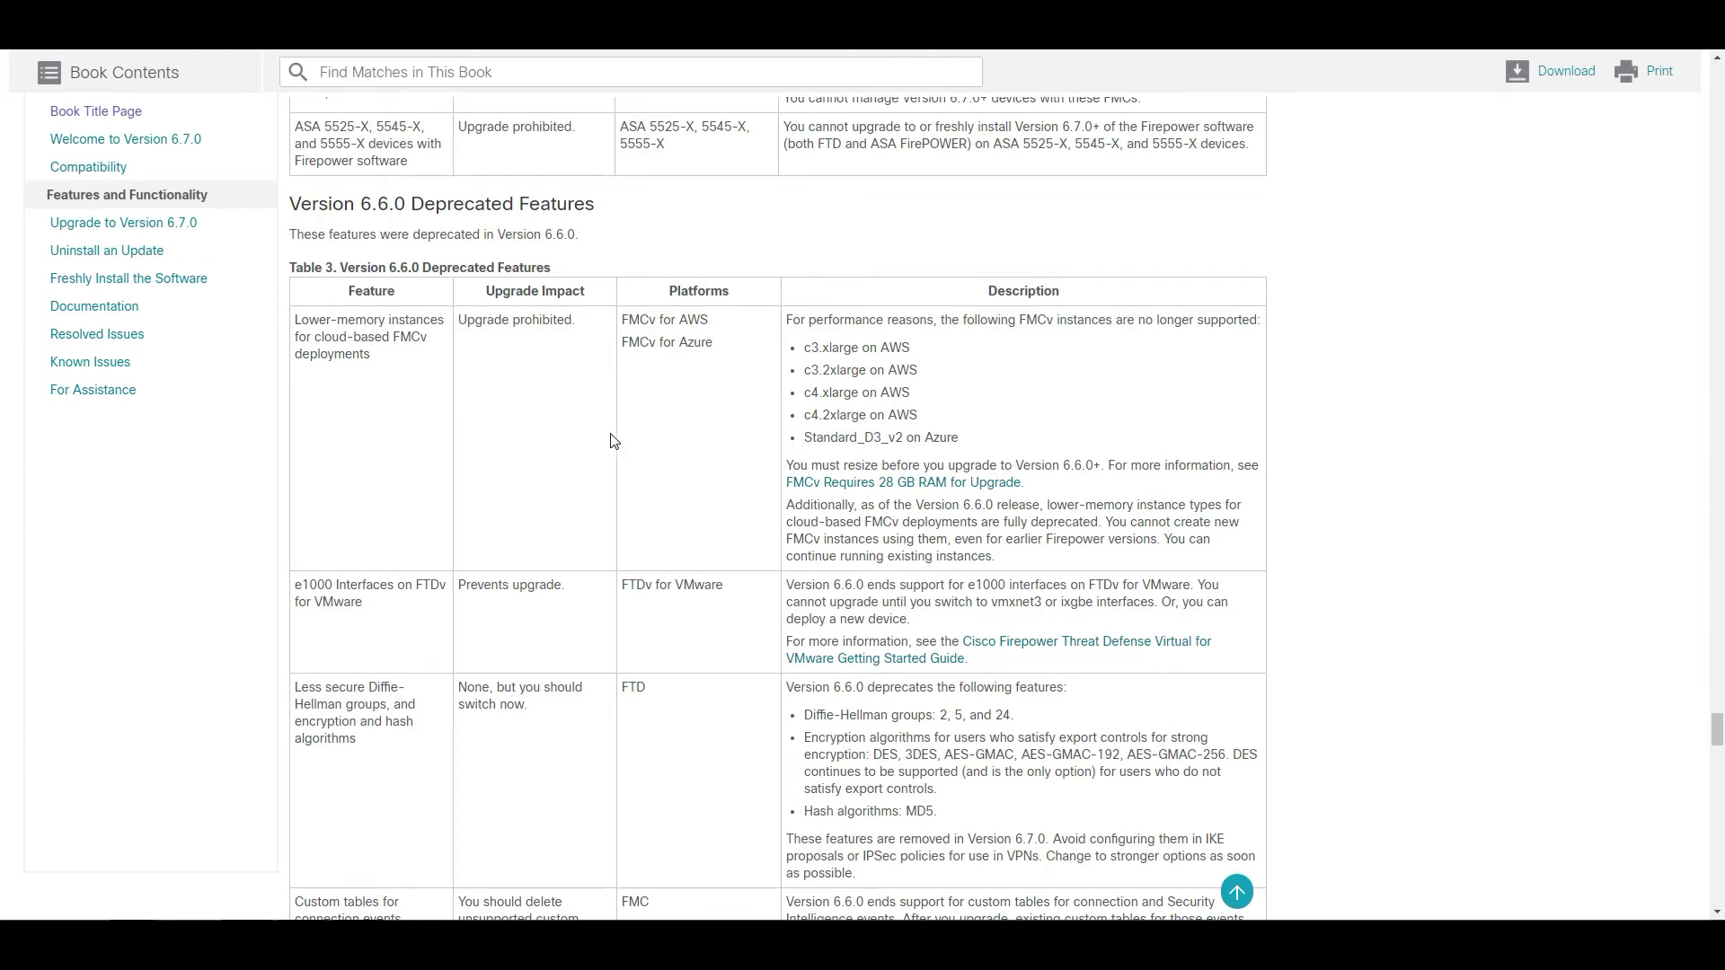
- Open Known Issues, check the document's updated date, and view the four Version 6.7.0 bugs
click(112, 362)
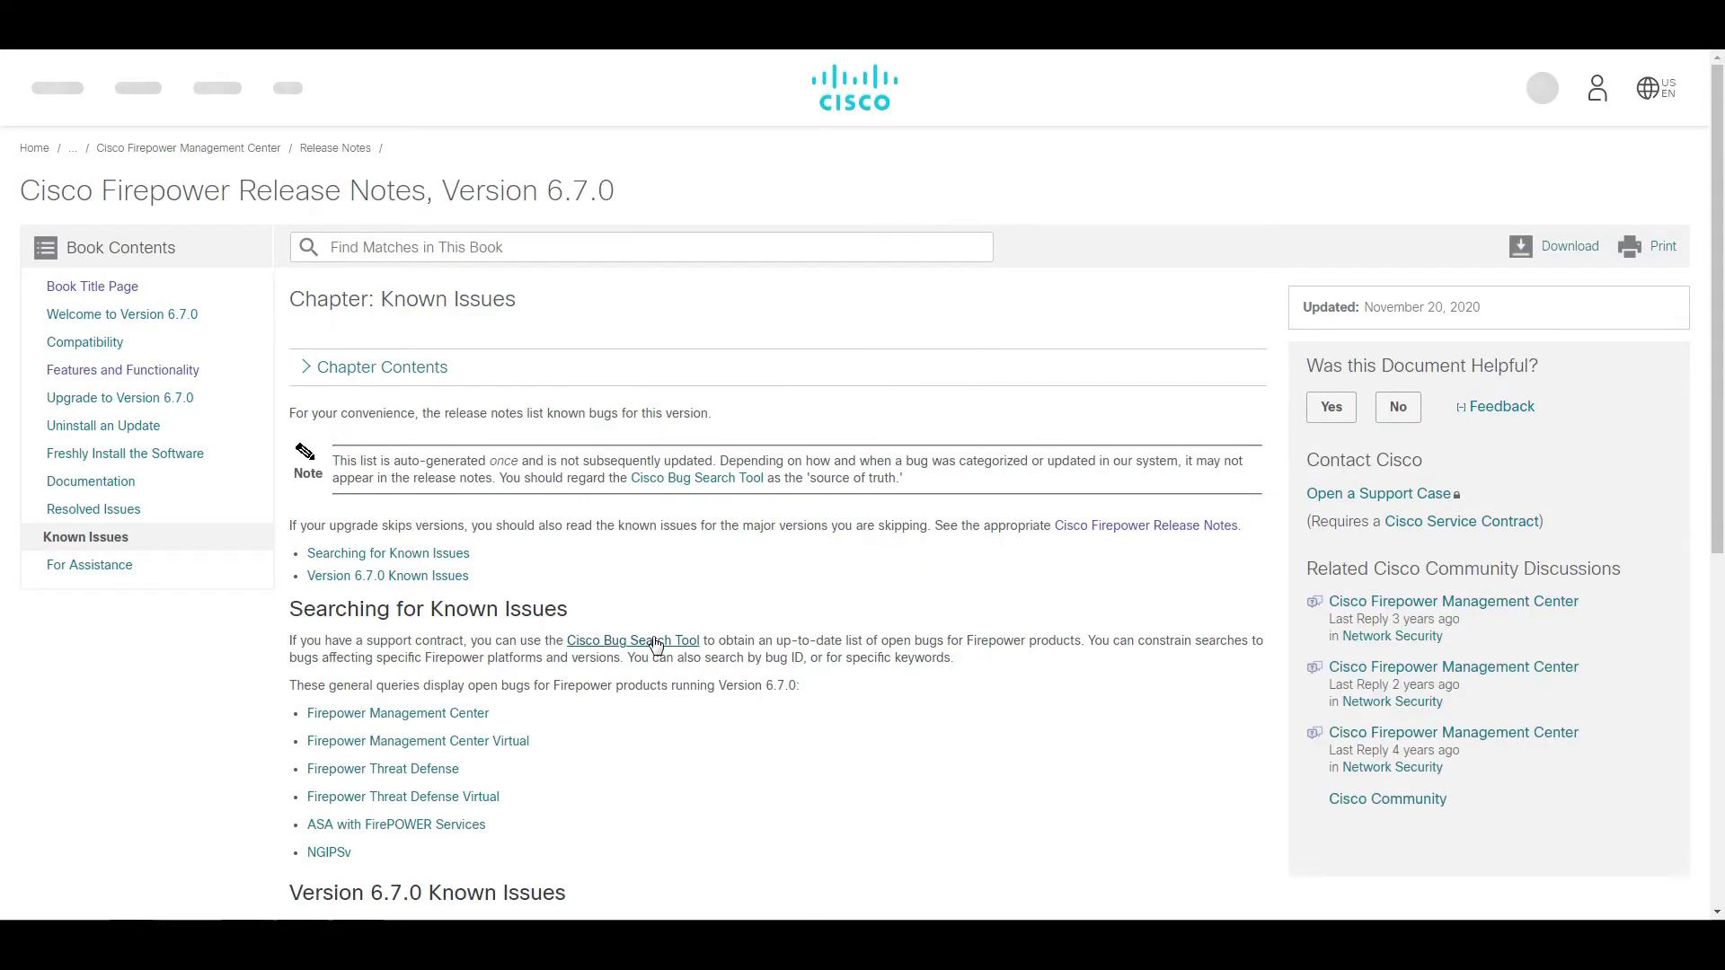
scroll(653, 640, down, 3)
scroll(653, 642, down, 2)
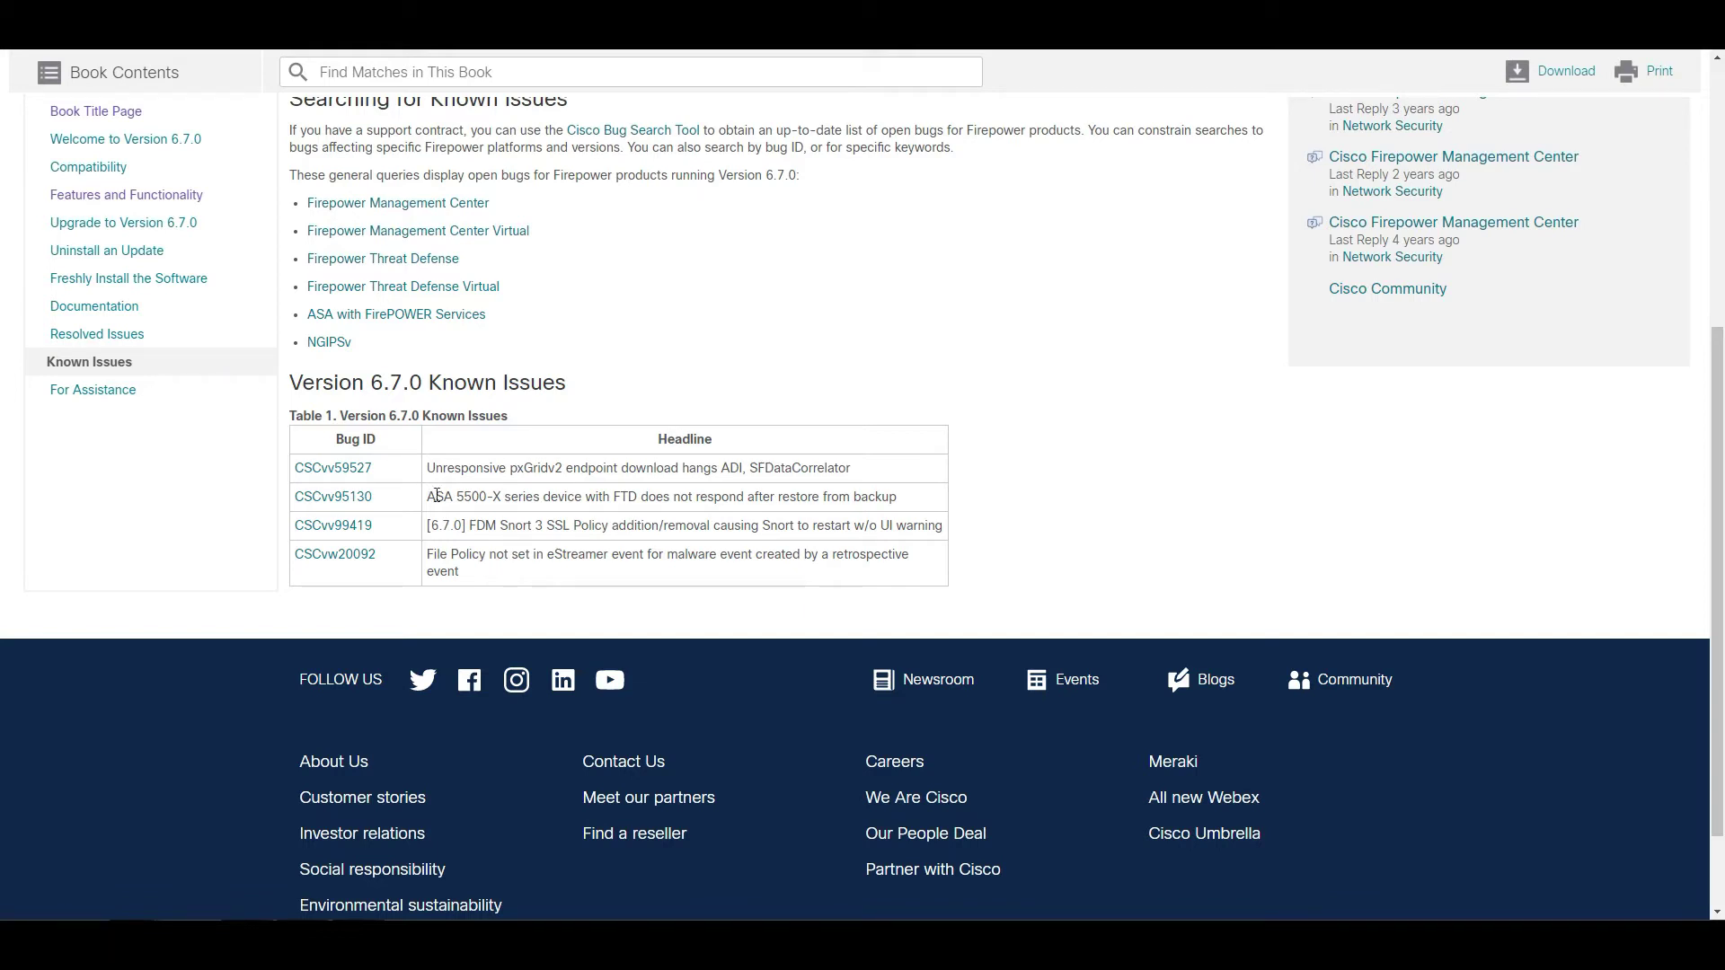
scroll(528, 459, up, 5)
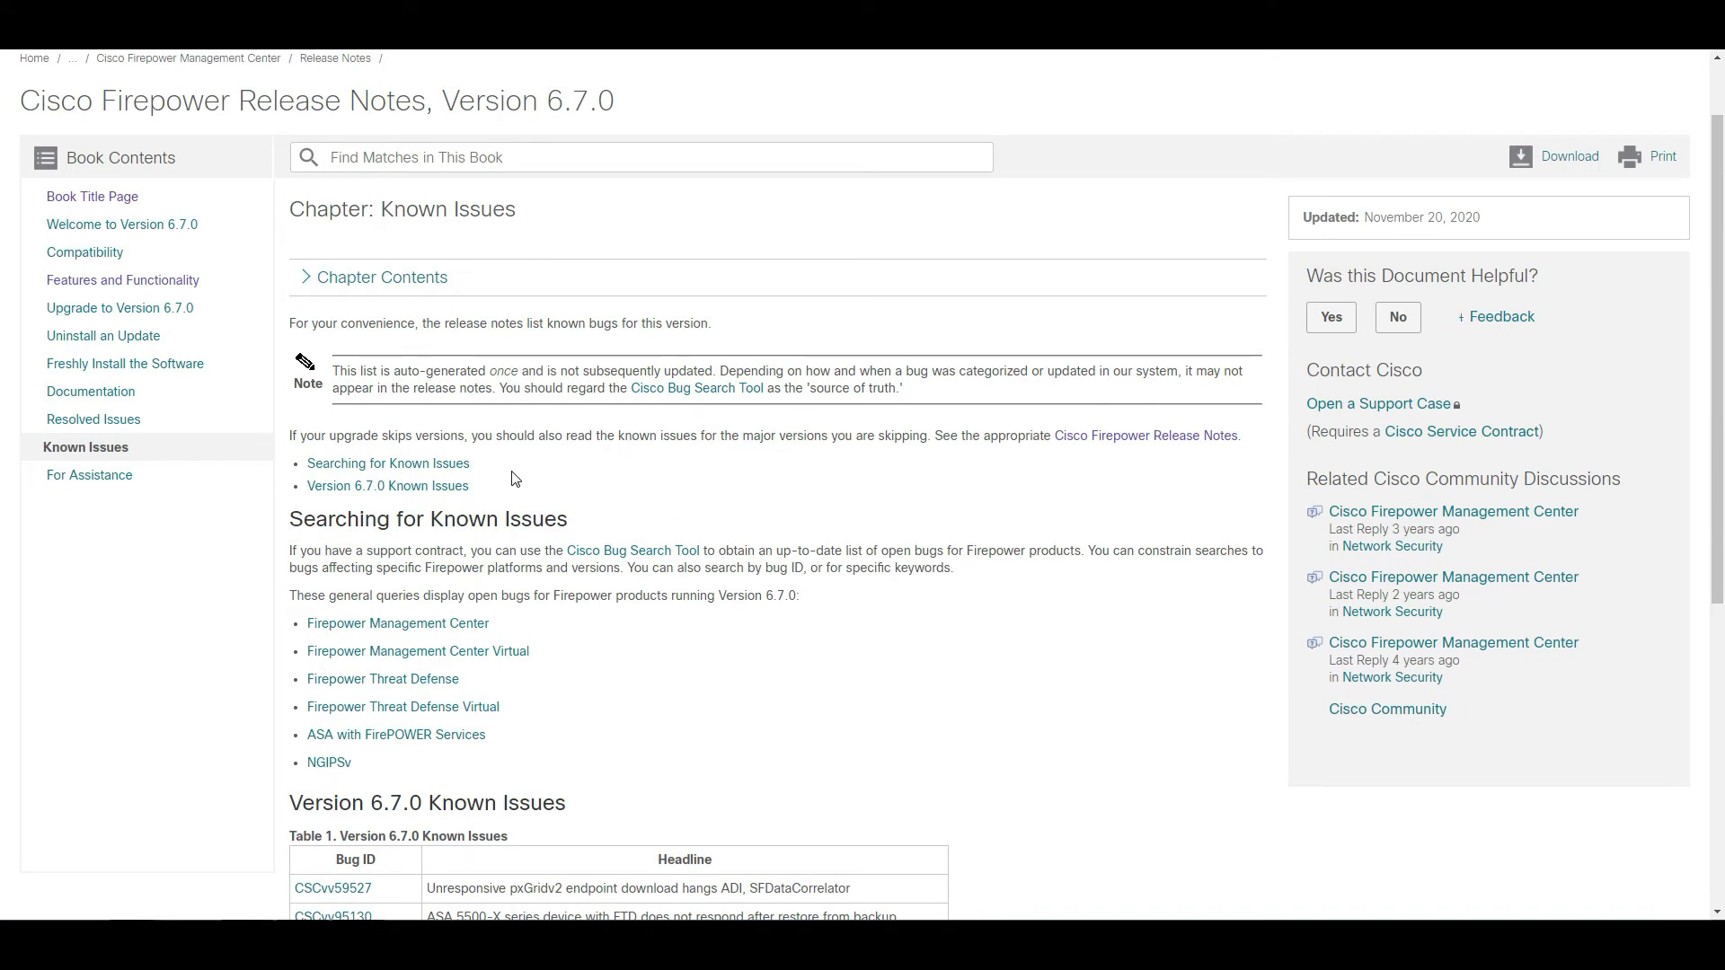
drag(1482, 216, 1364, 218)
scroll(722, 734, down, 4)
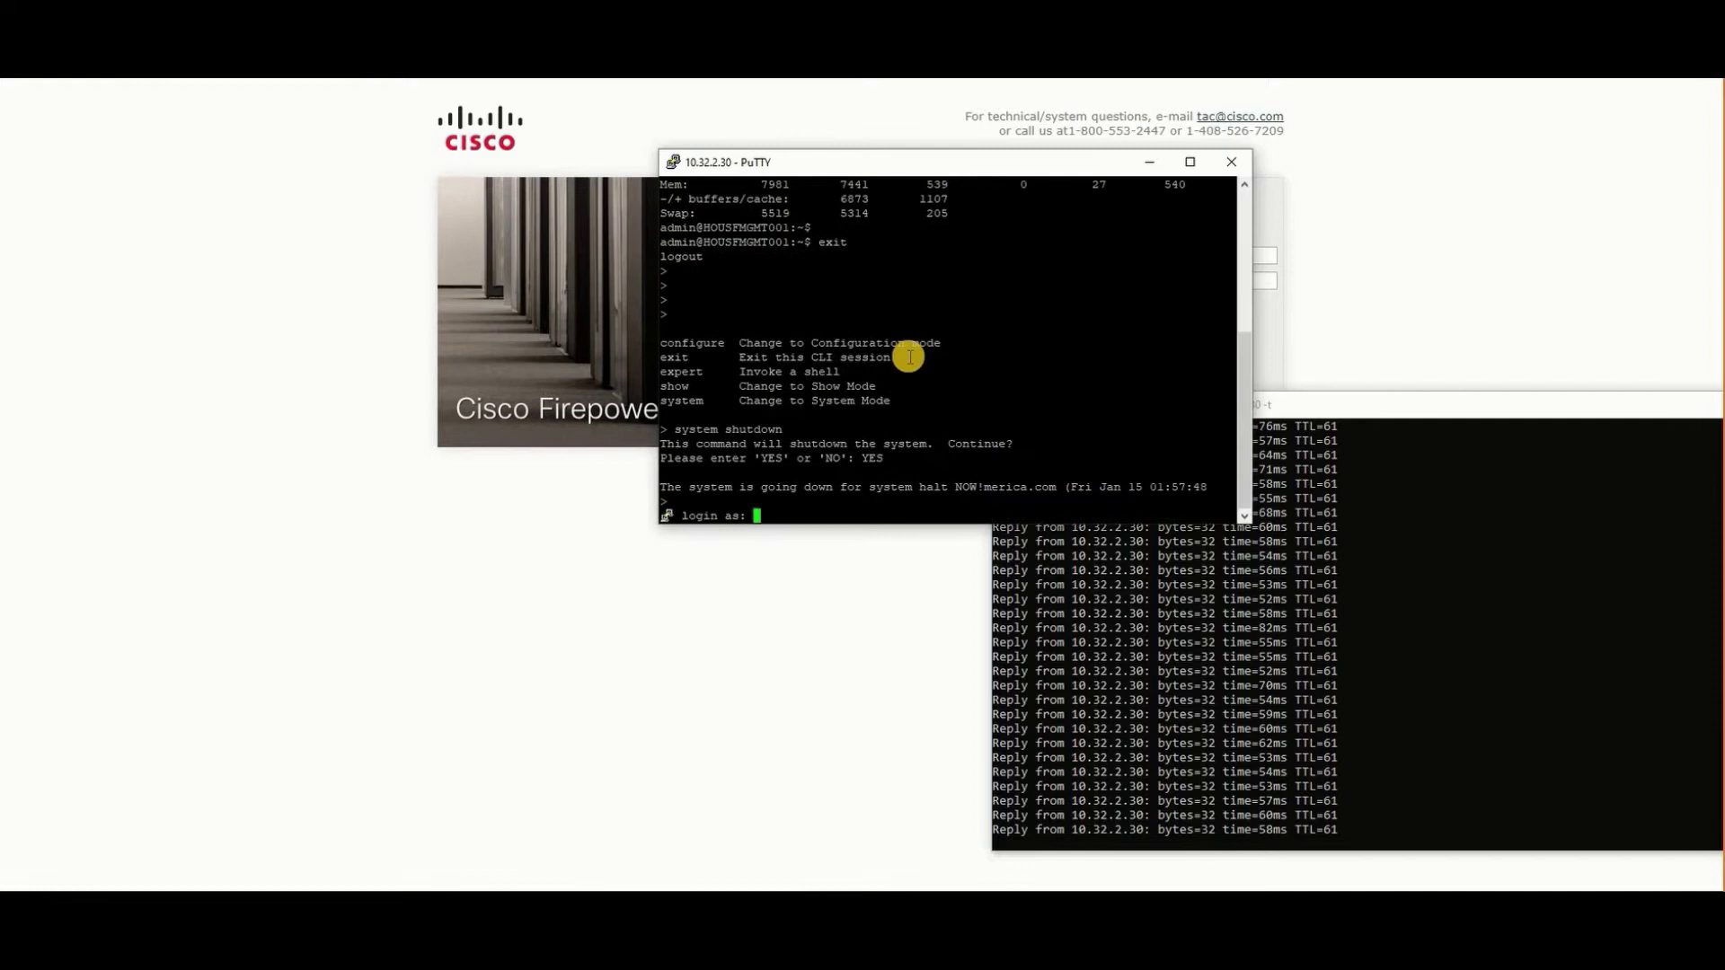
- Retry the SSH login to 10.32.2.30 as admin and submit the password
text(admin)
key(Return)
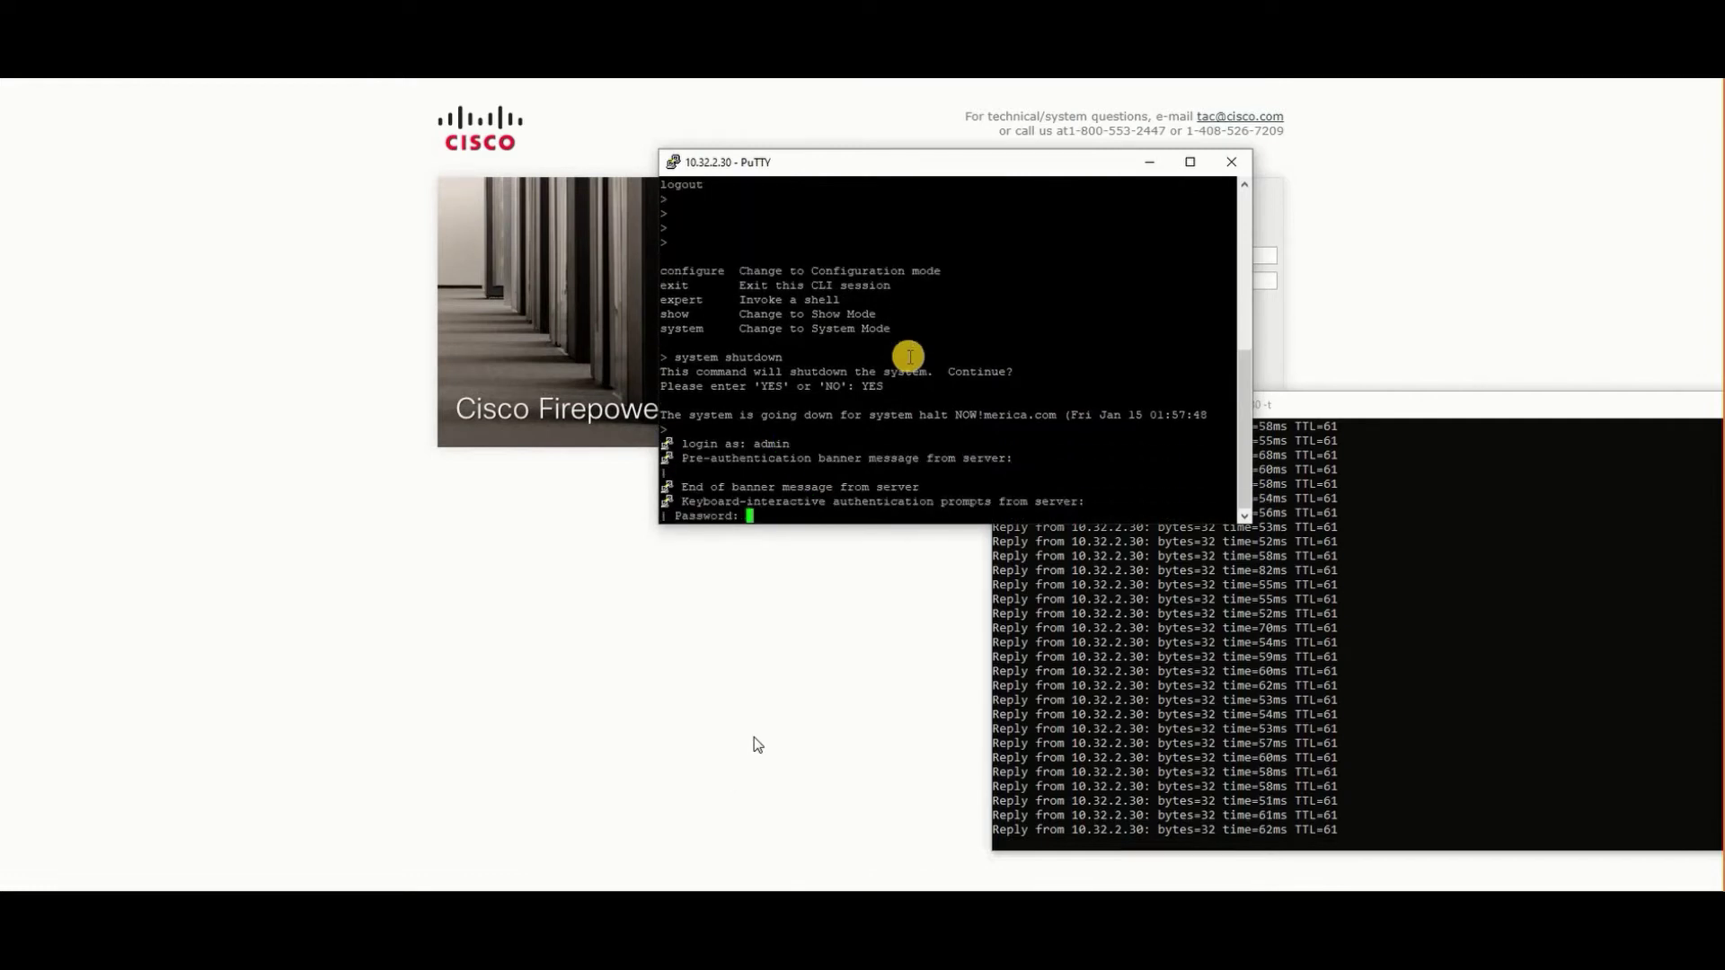
key(Return)
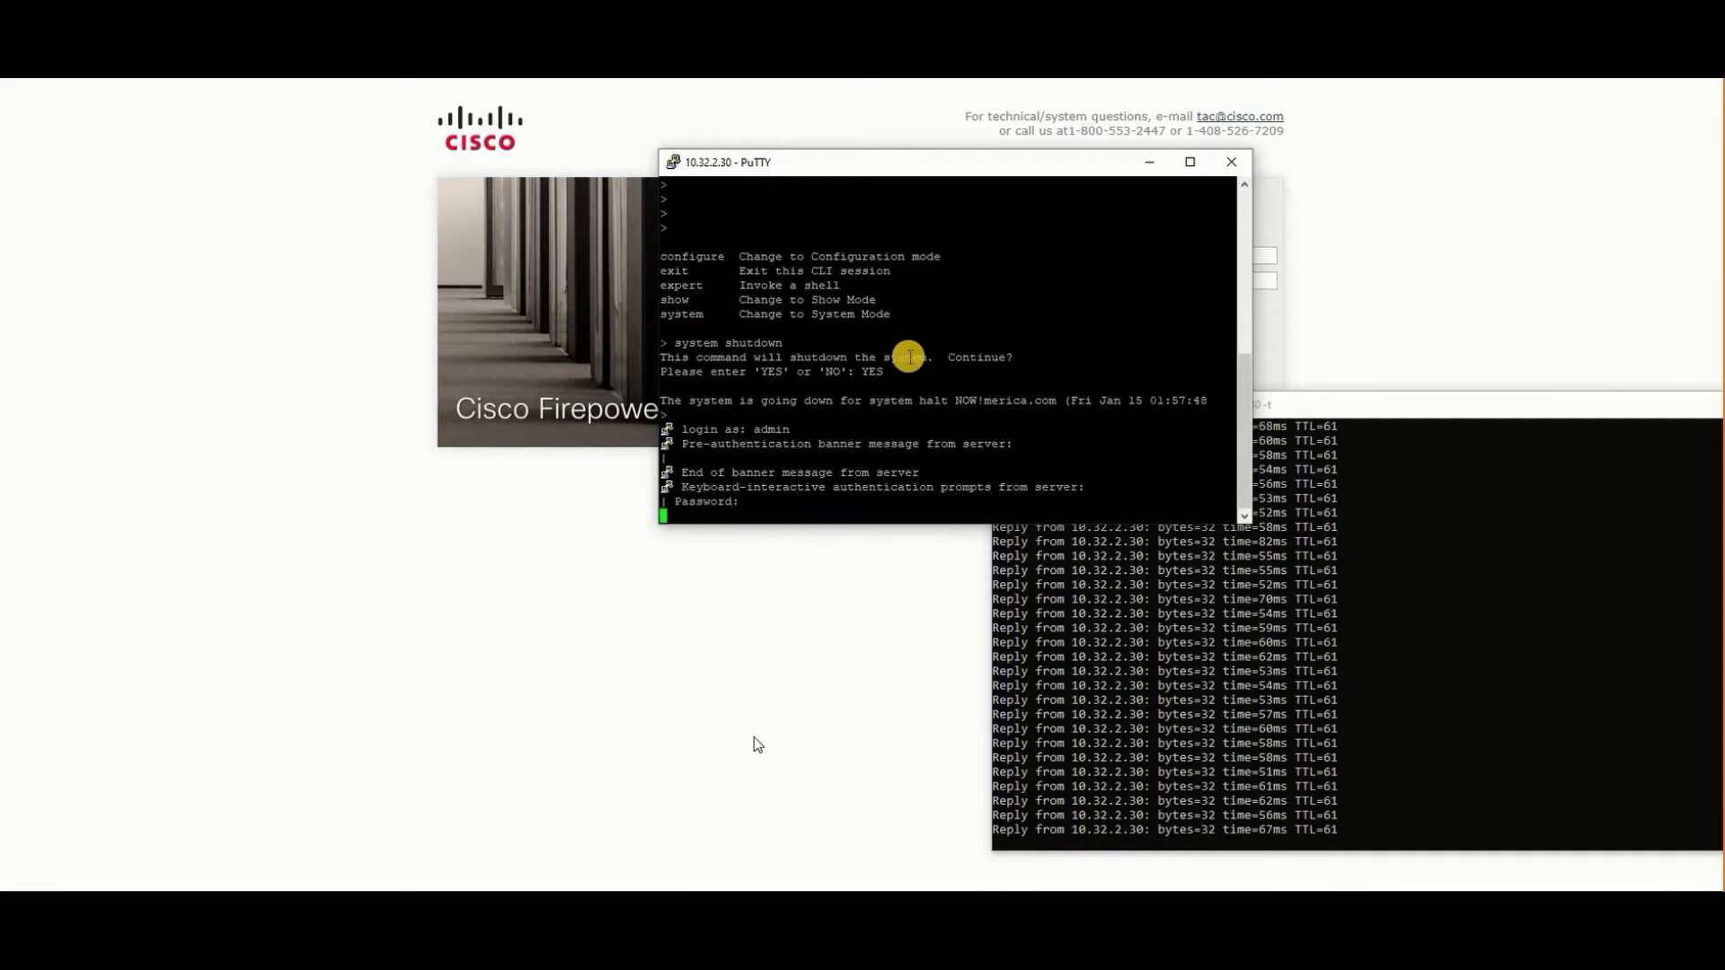
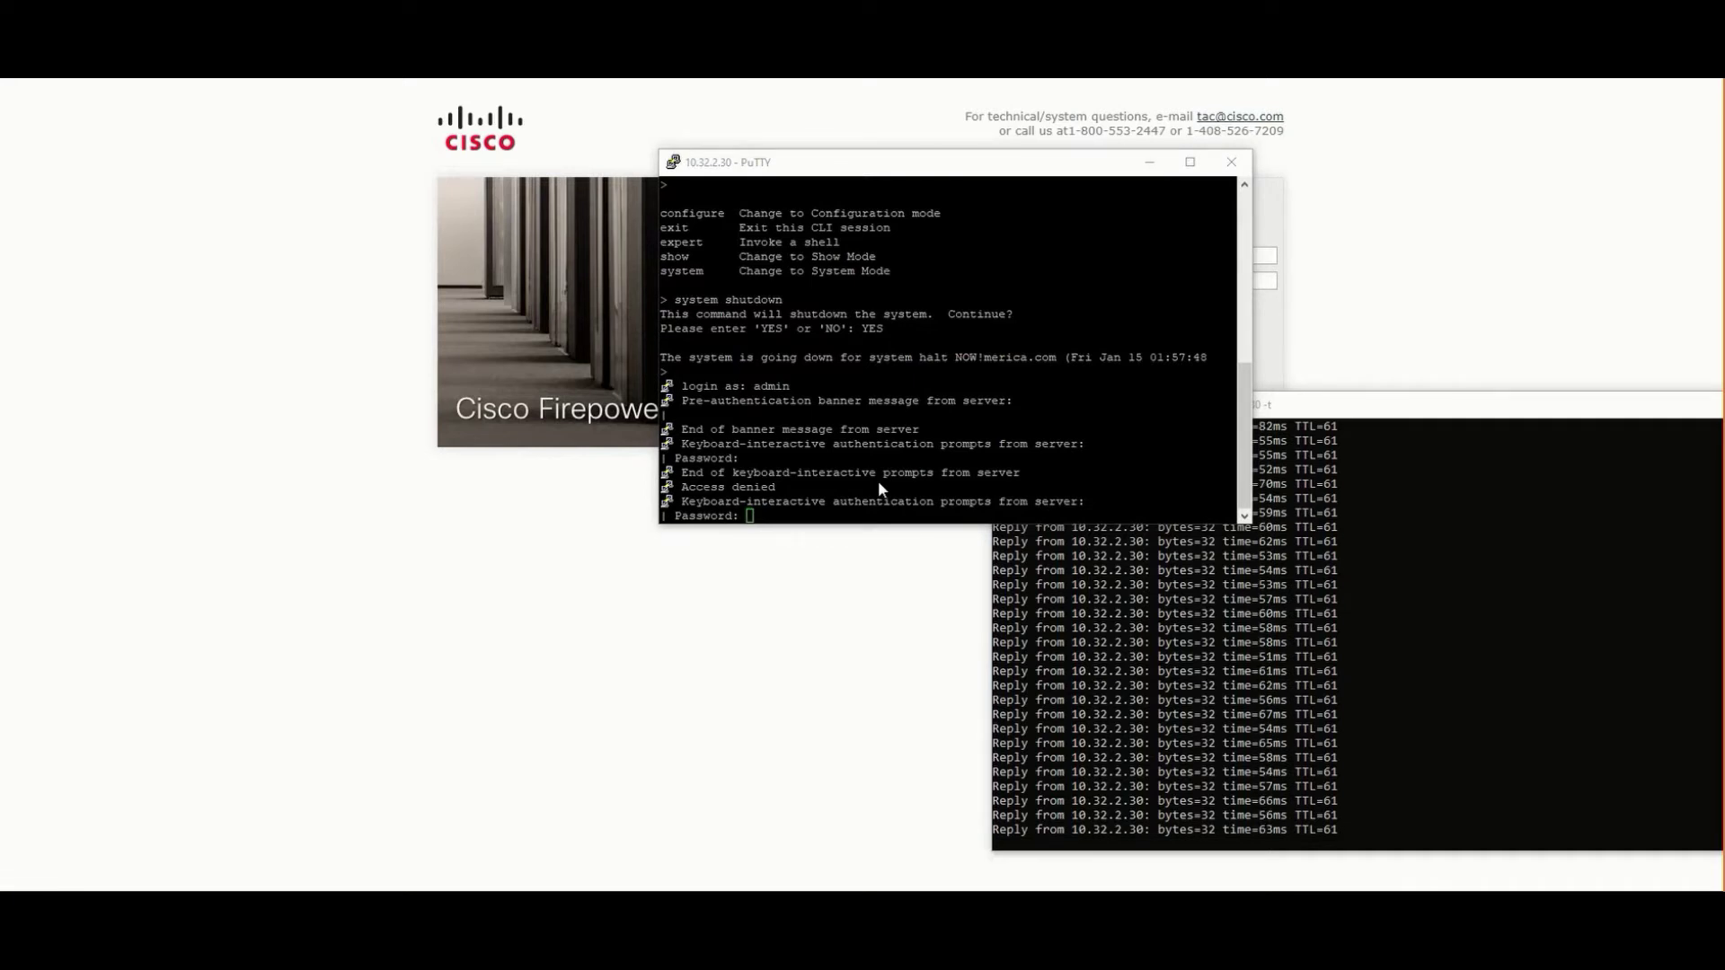
- Log into the FMC CLI over SSH in PuTTY with the admin account password
click(878, 483)
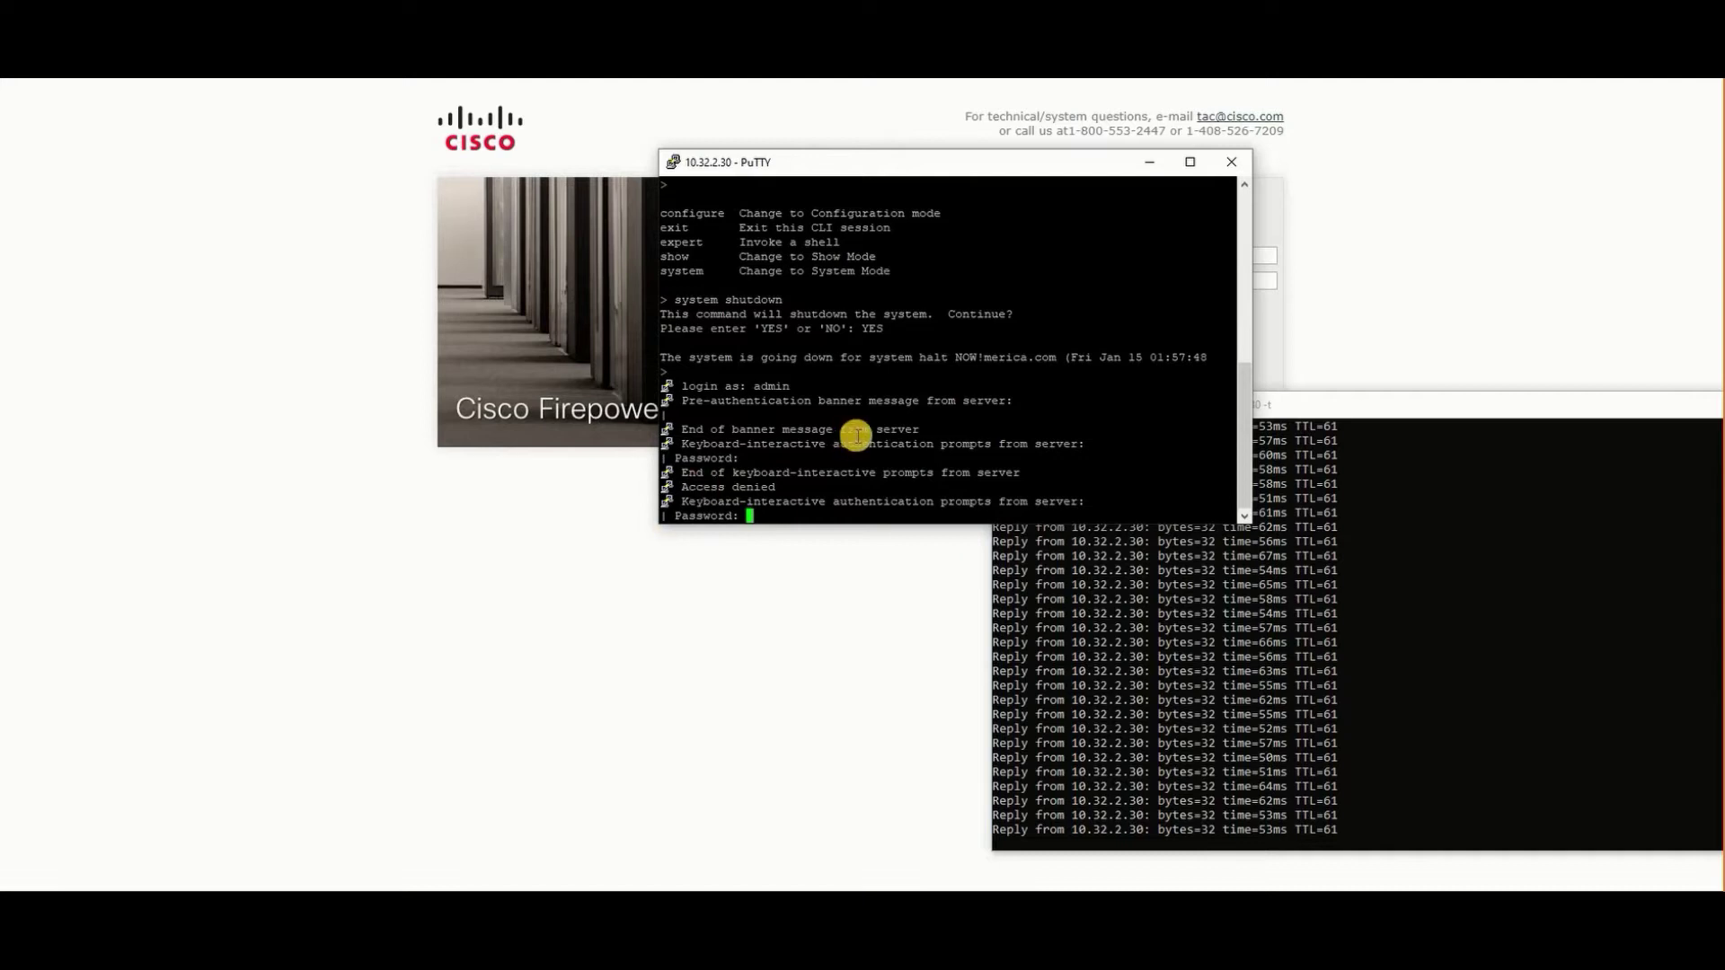
key(Return)
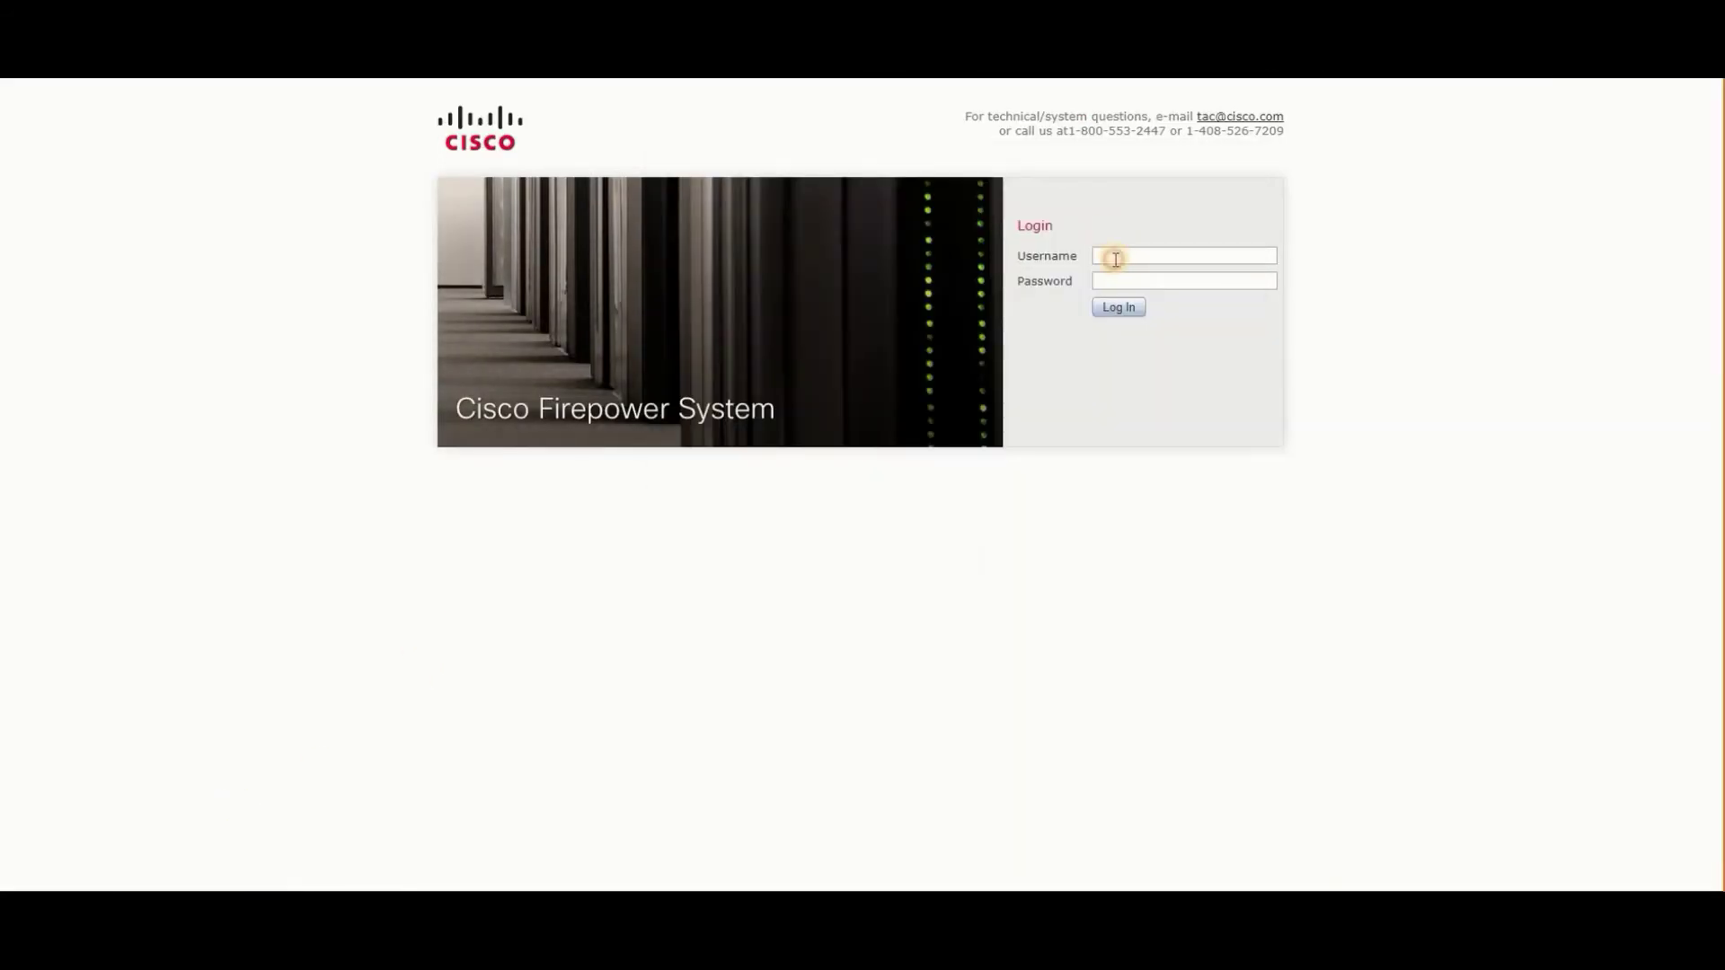
- Log into the Firepower Management Center web UI as admin with the account password
click(1107, 257)
text(a)
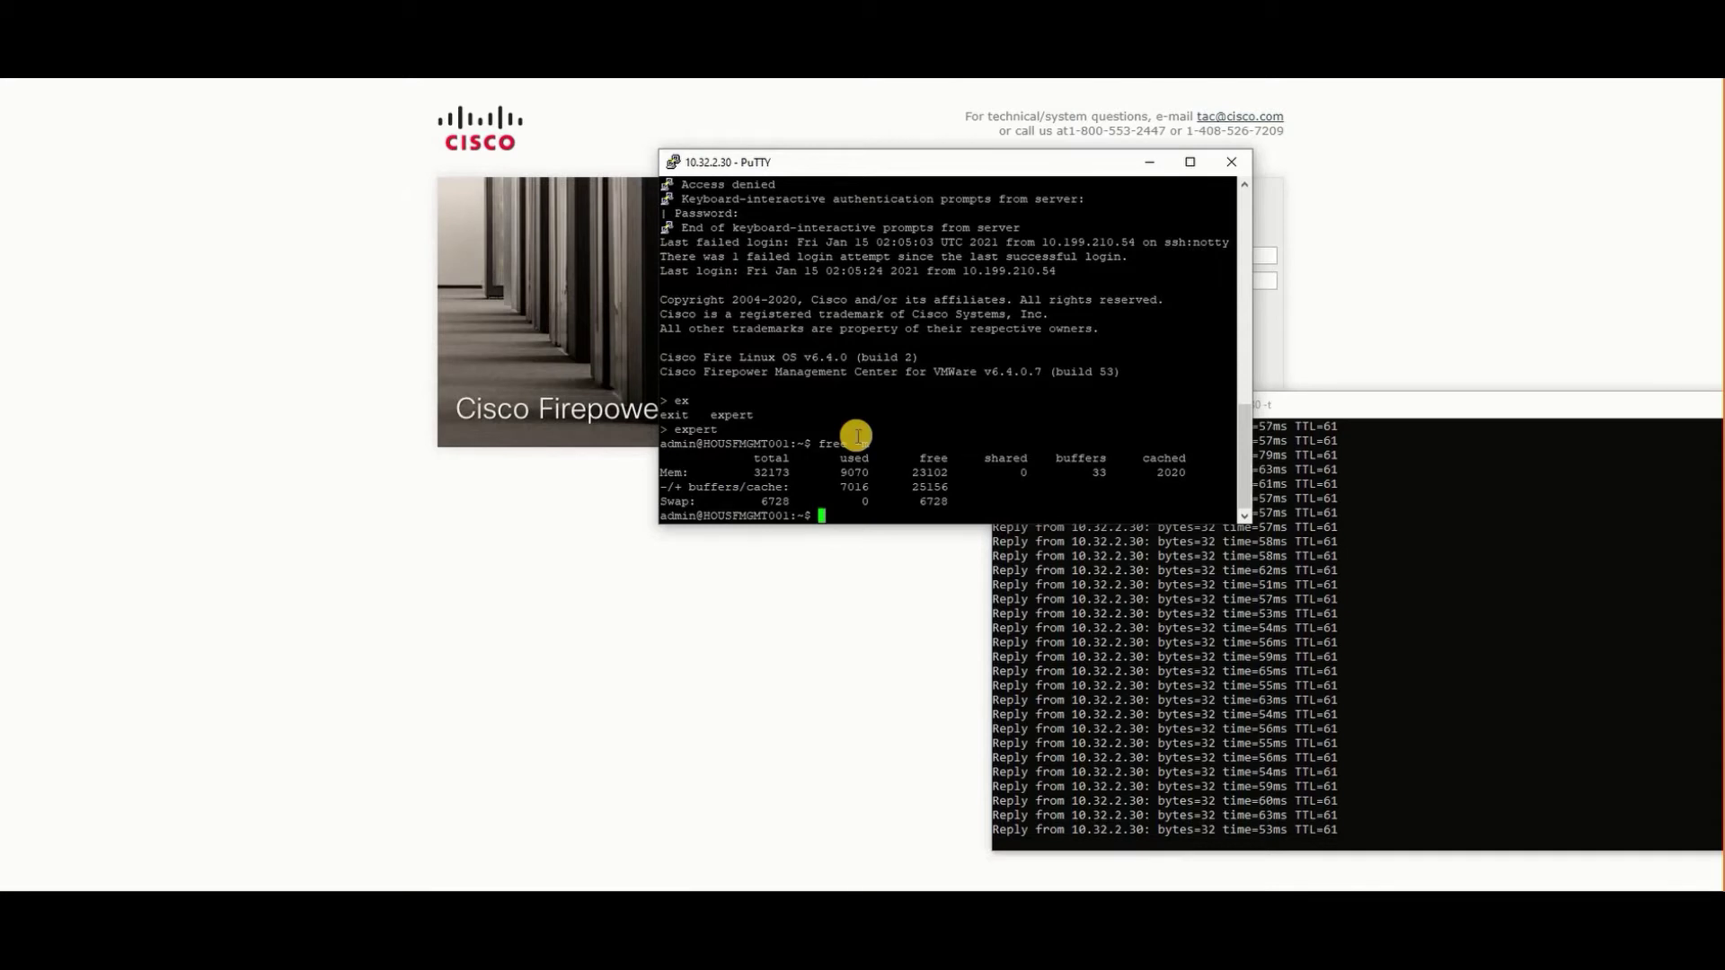
click(860, 458)
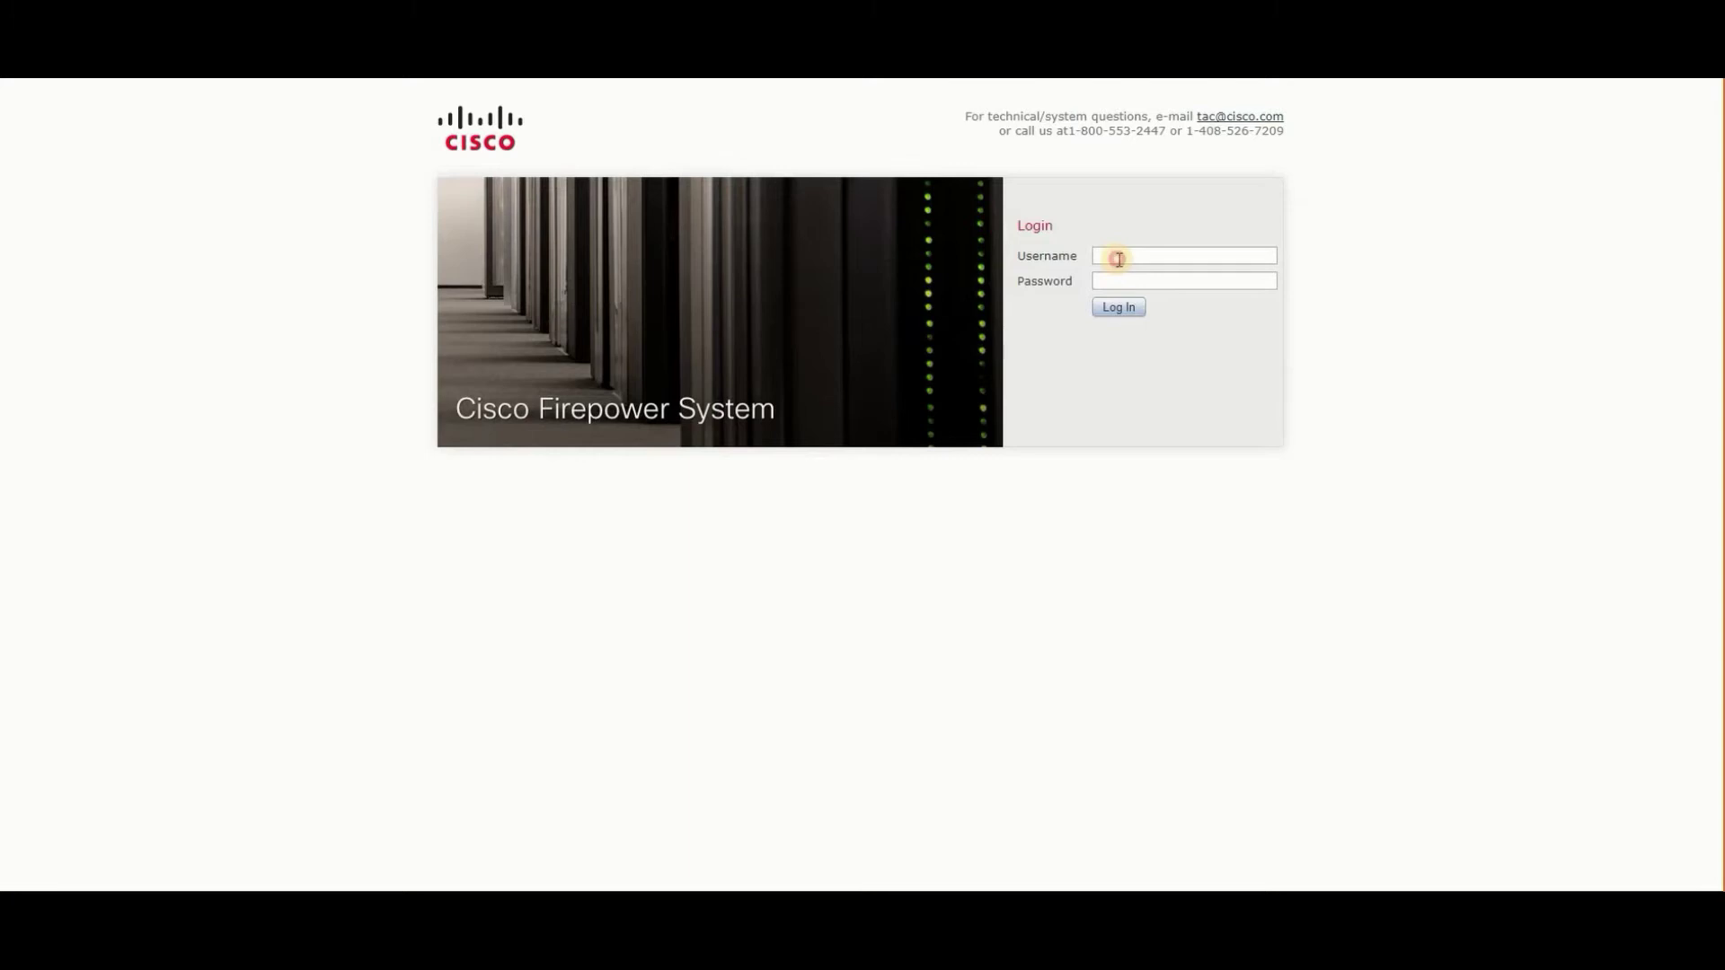
click(1108, 256)
text(admin)
key(Tab)
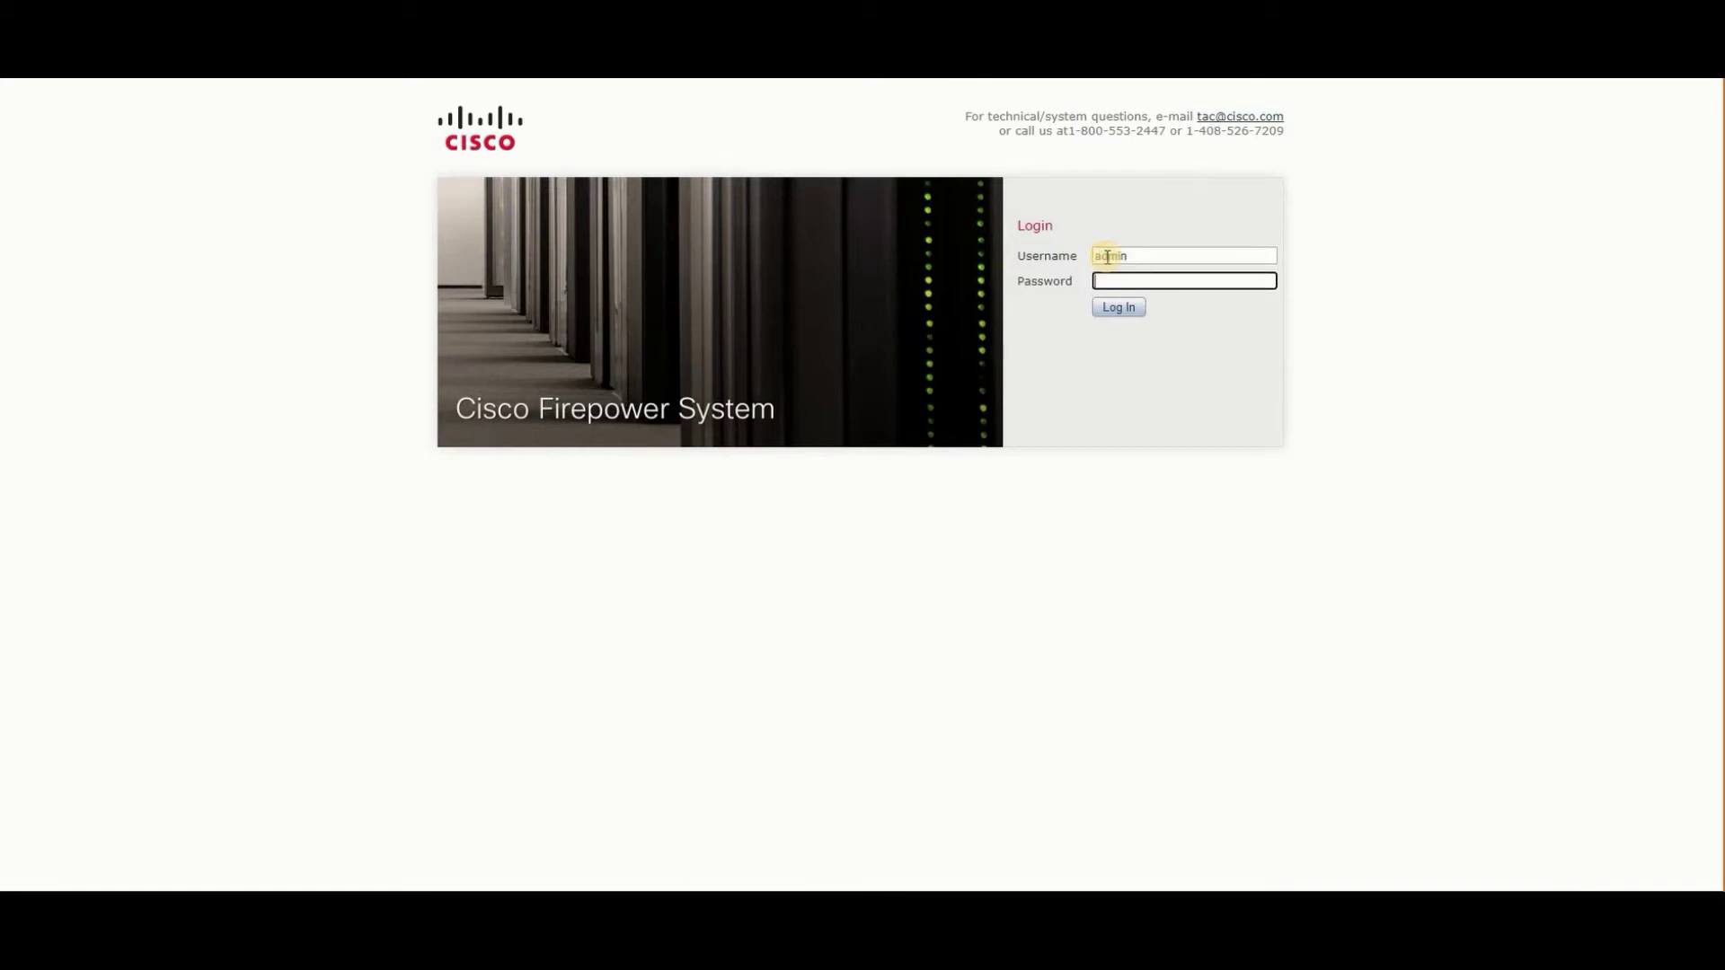
text(Sourcefire)
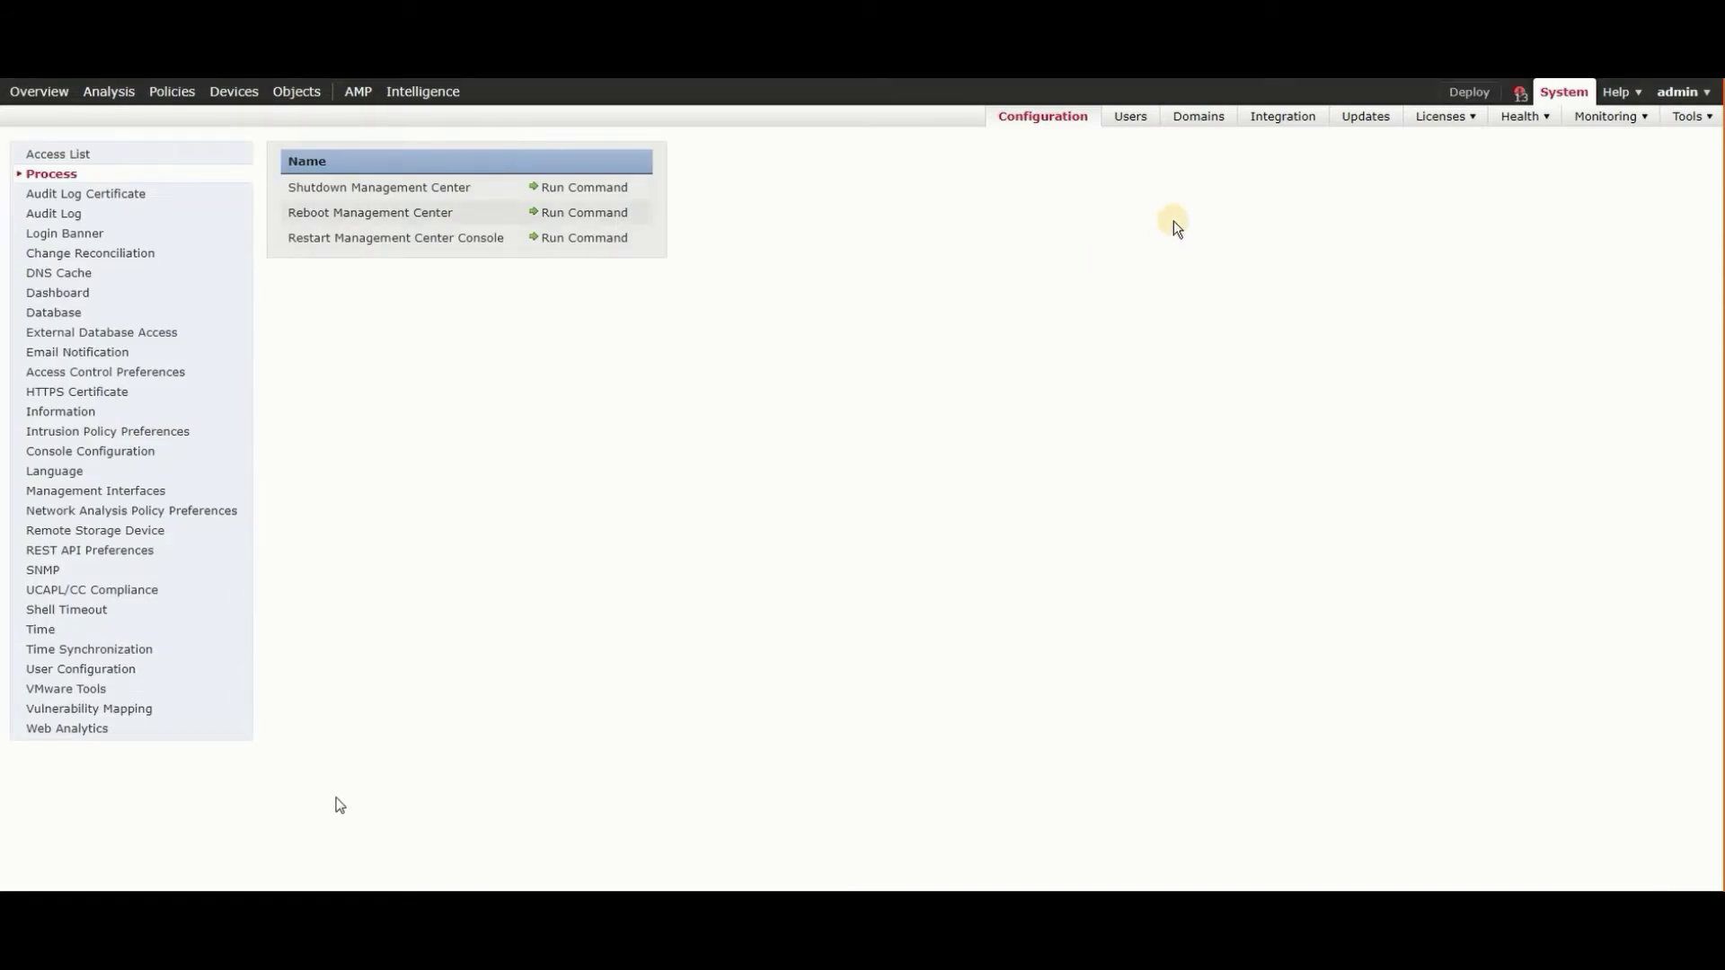
- Check the deployment status notifications, then close them
click(1518, 92)
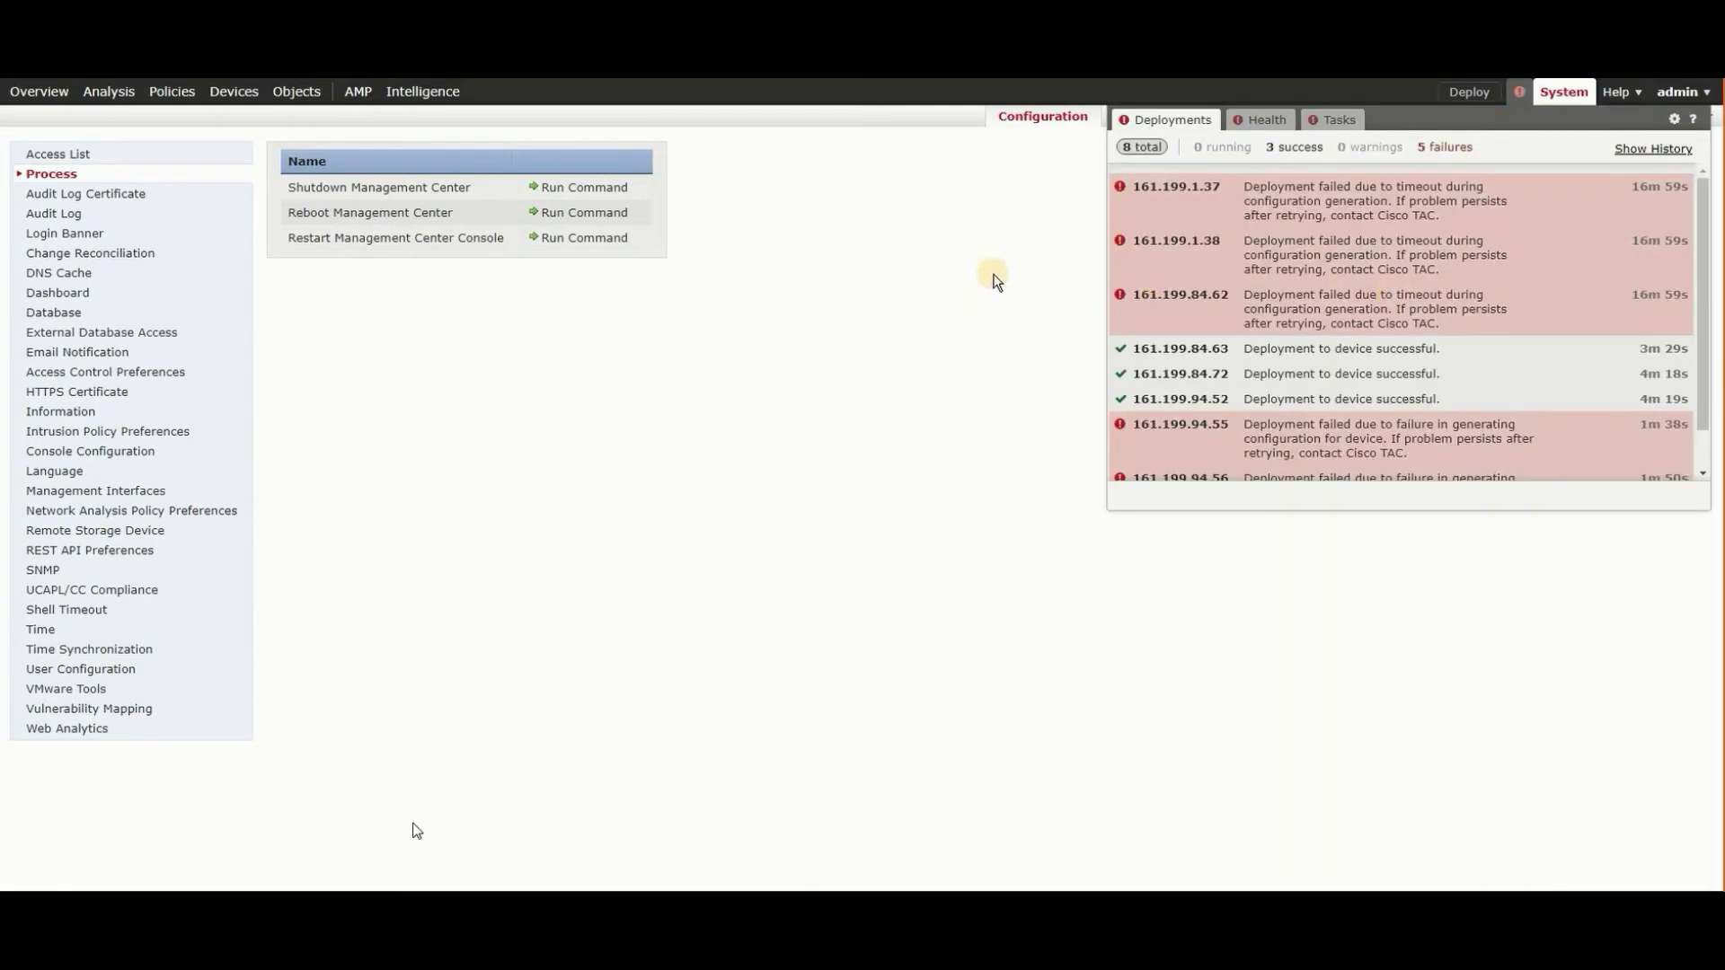
click(993, 281)
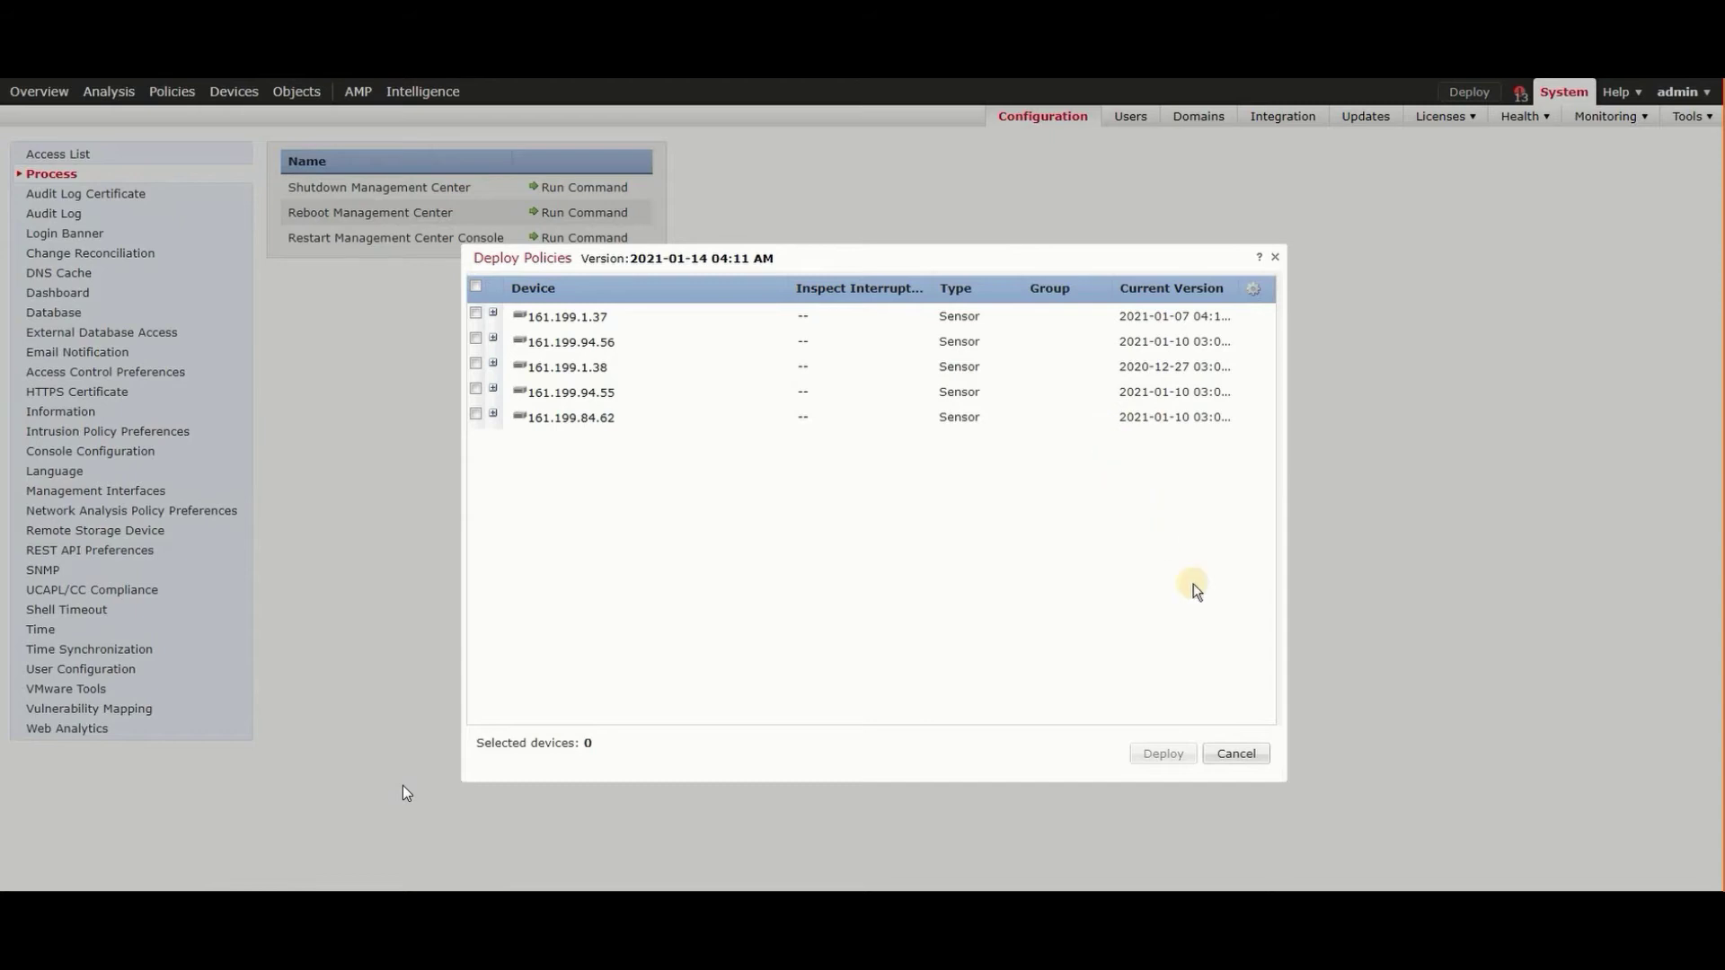
- Cancel Deploy Policies and check the 32173 MB total memory in PuTTY's free -m output
click(1239, 755)
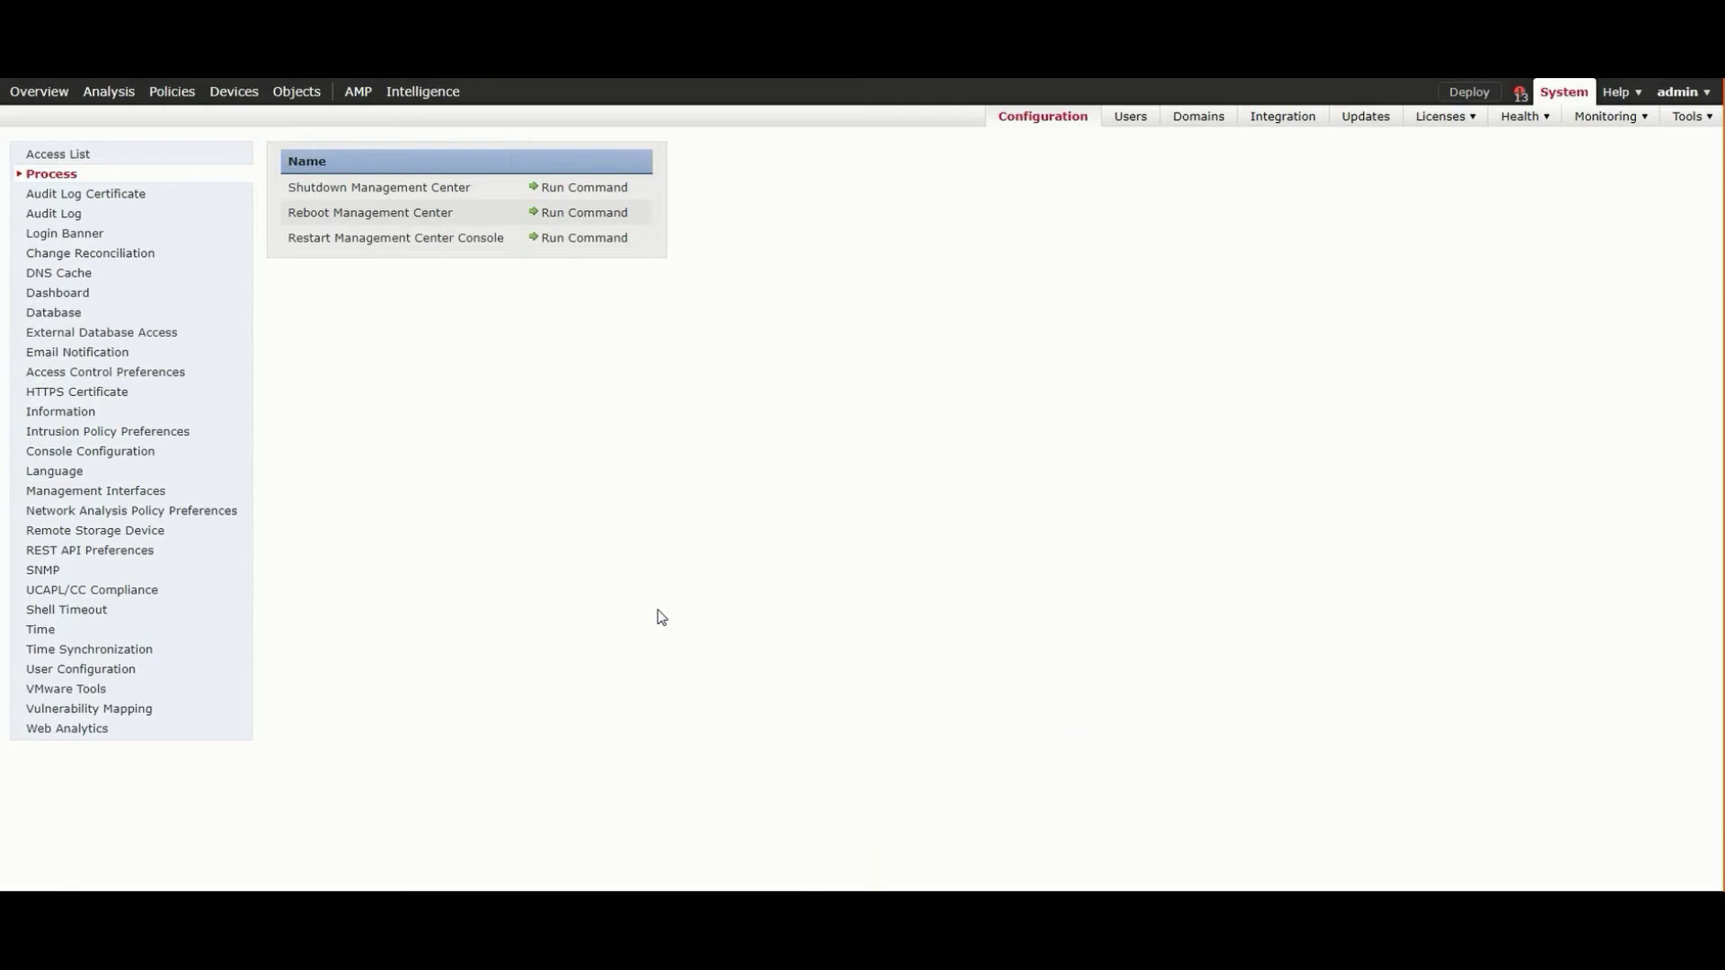
key(alt+Tab)
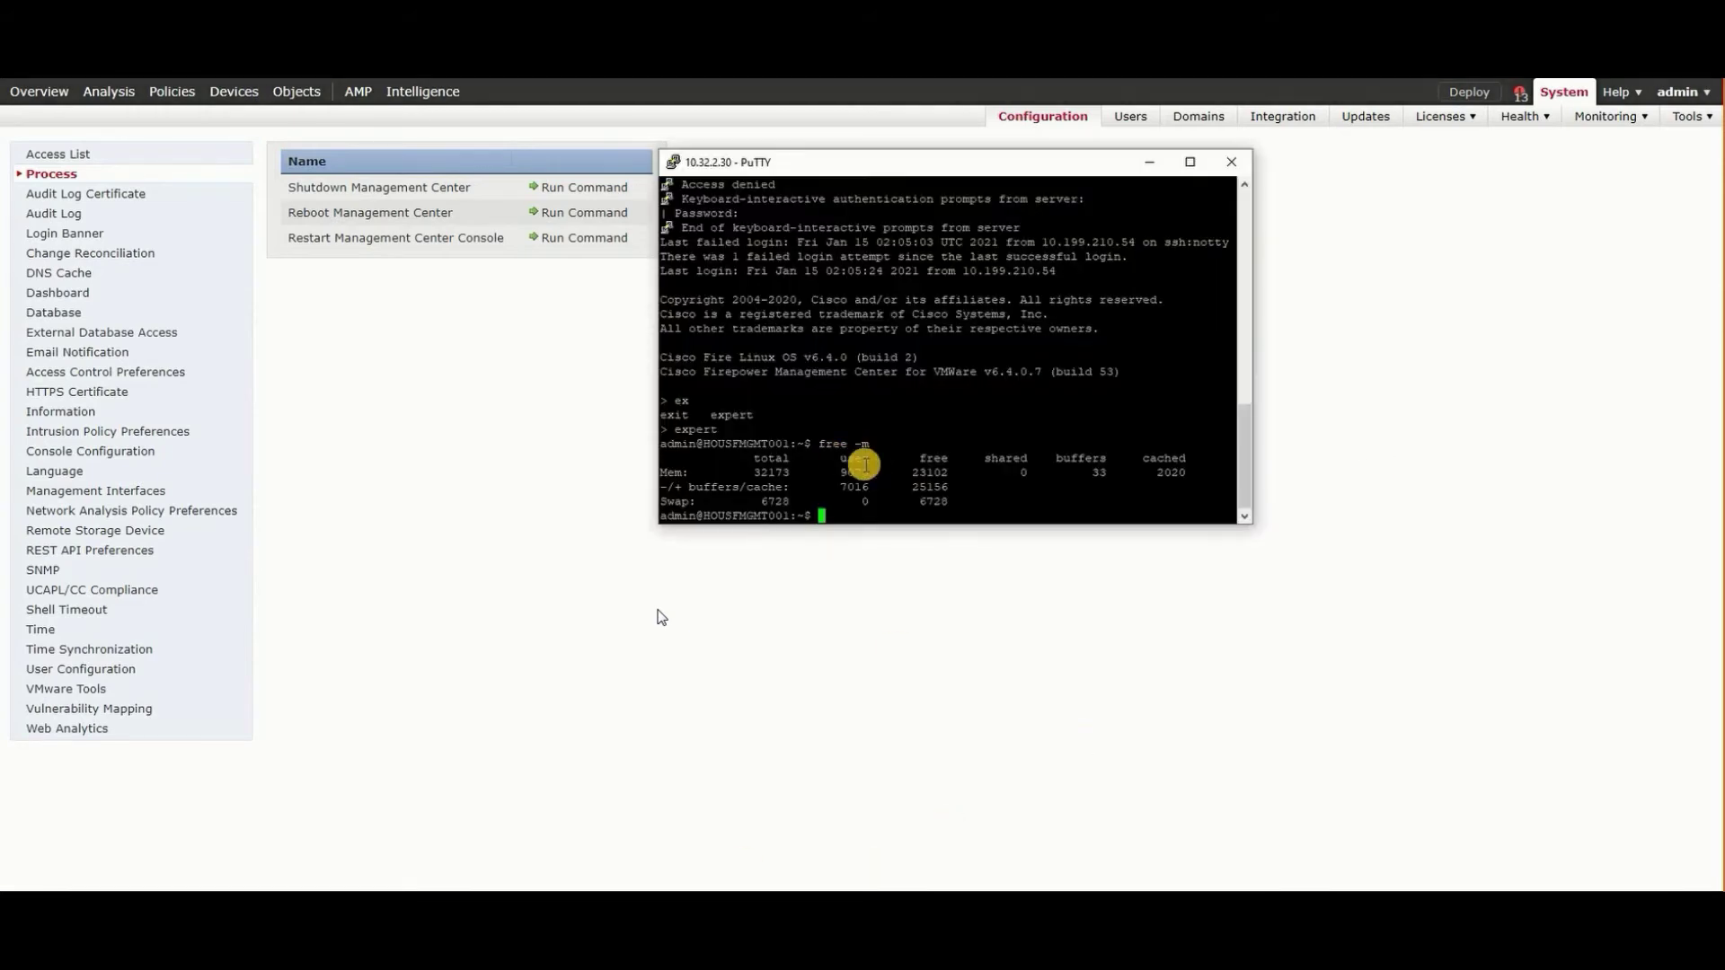
double_click(773, 472)
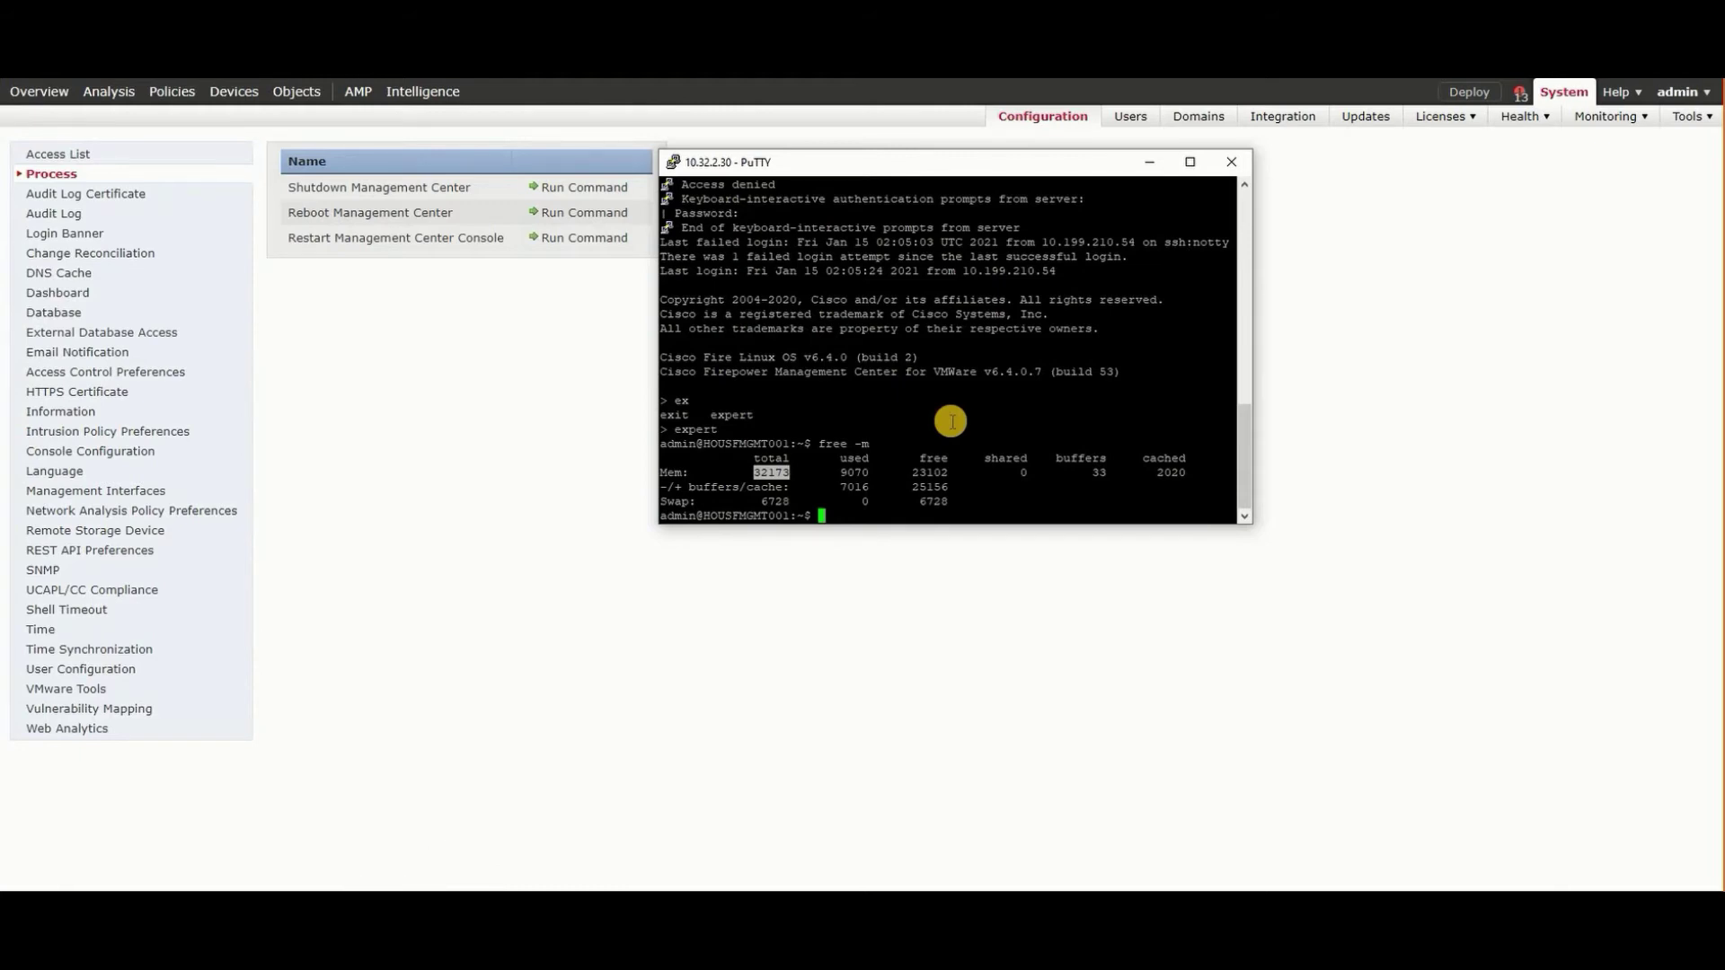
click(1375, 443)
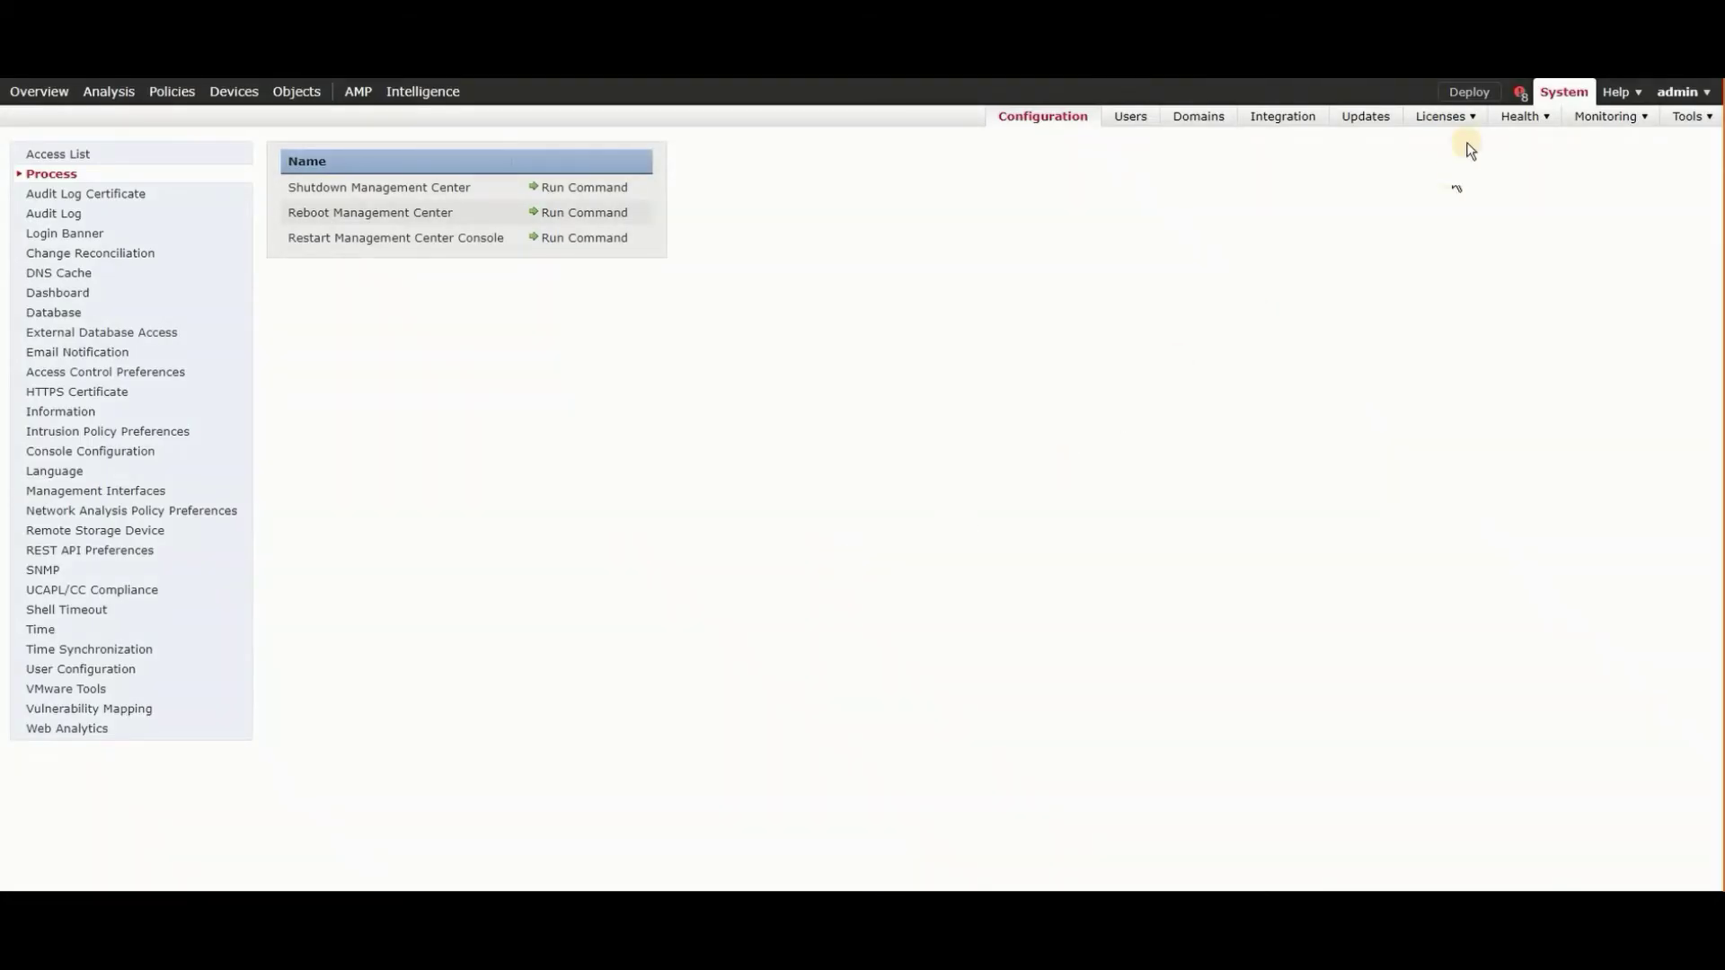
- Watch deployment status, filtering running then all, until all eight deployments succeed
click(1519, 93)
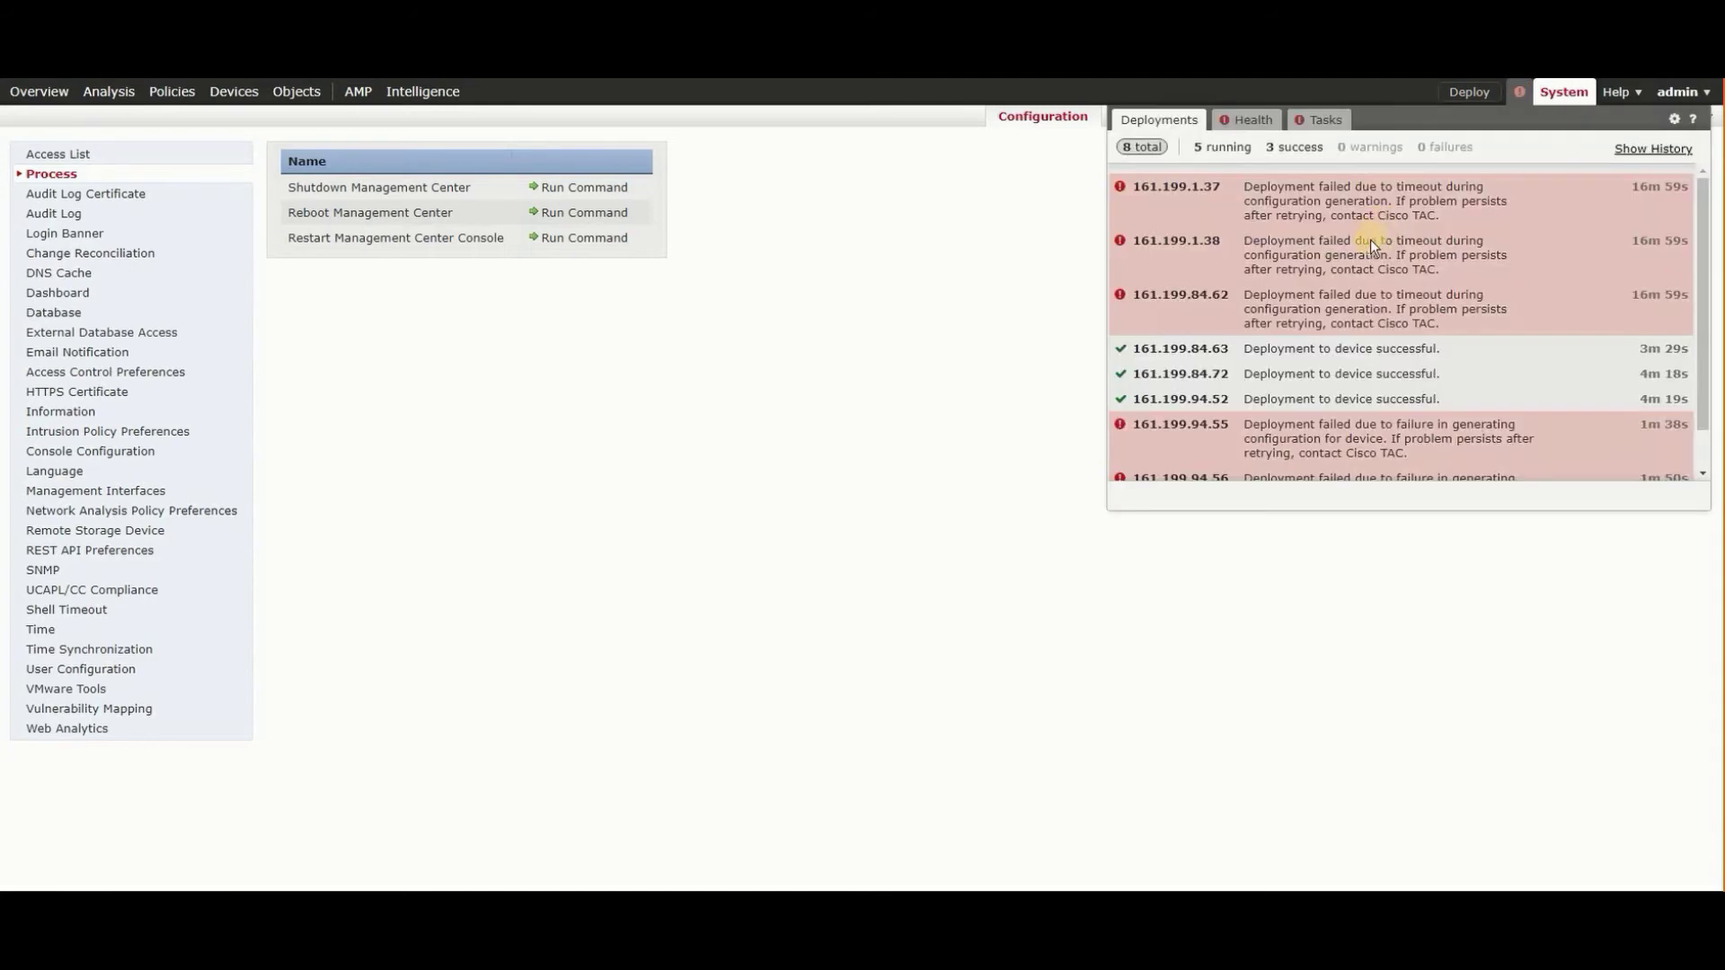
click(1227, 147)
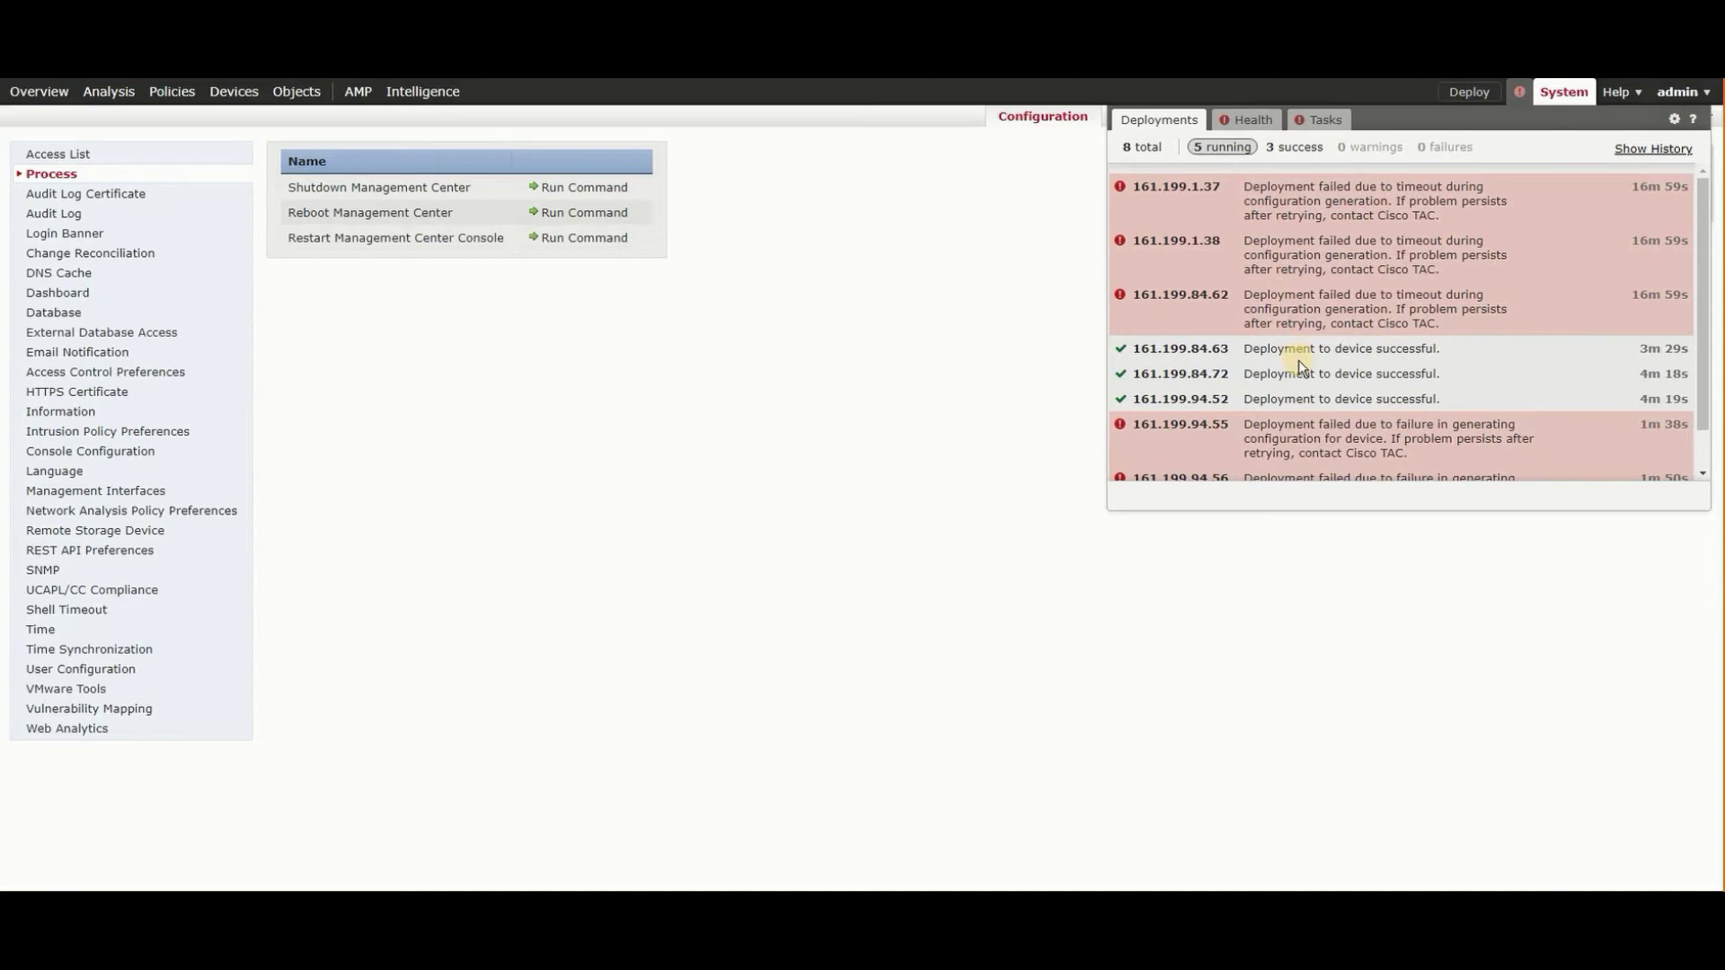
scroll(1297, 360, down, 1)
scroll(1298, 360, up, 1)
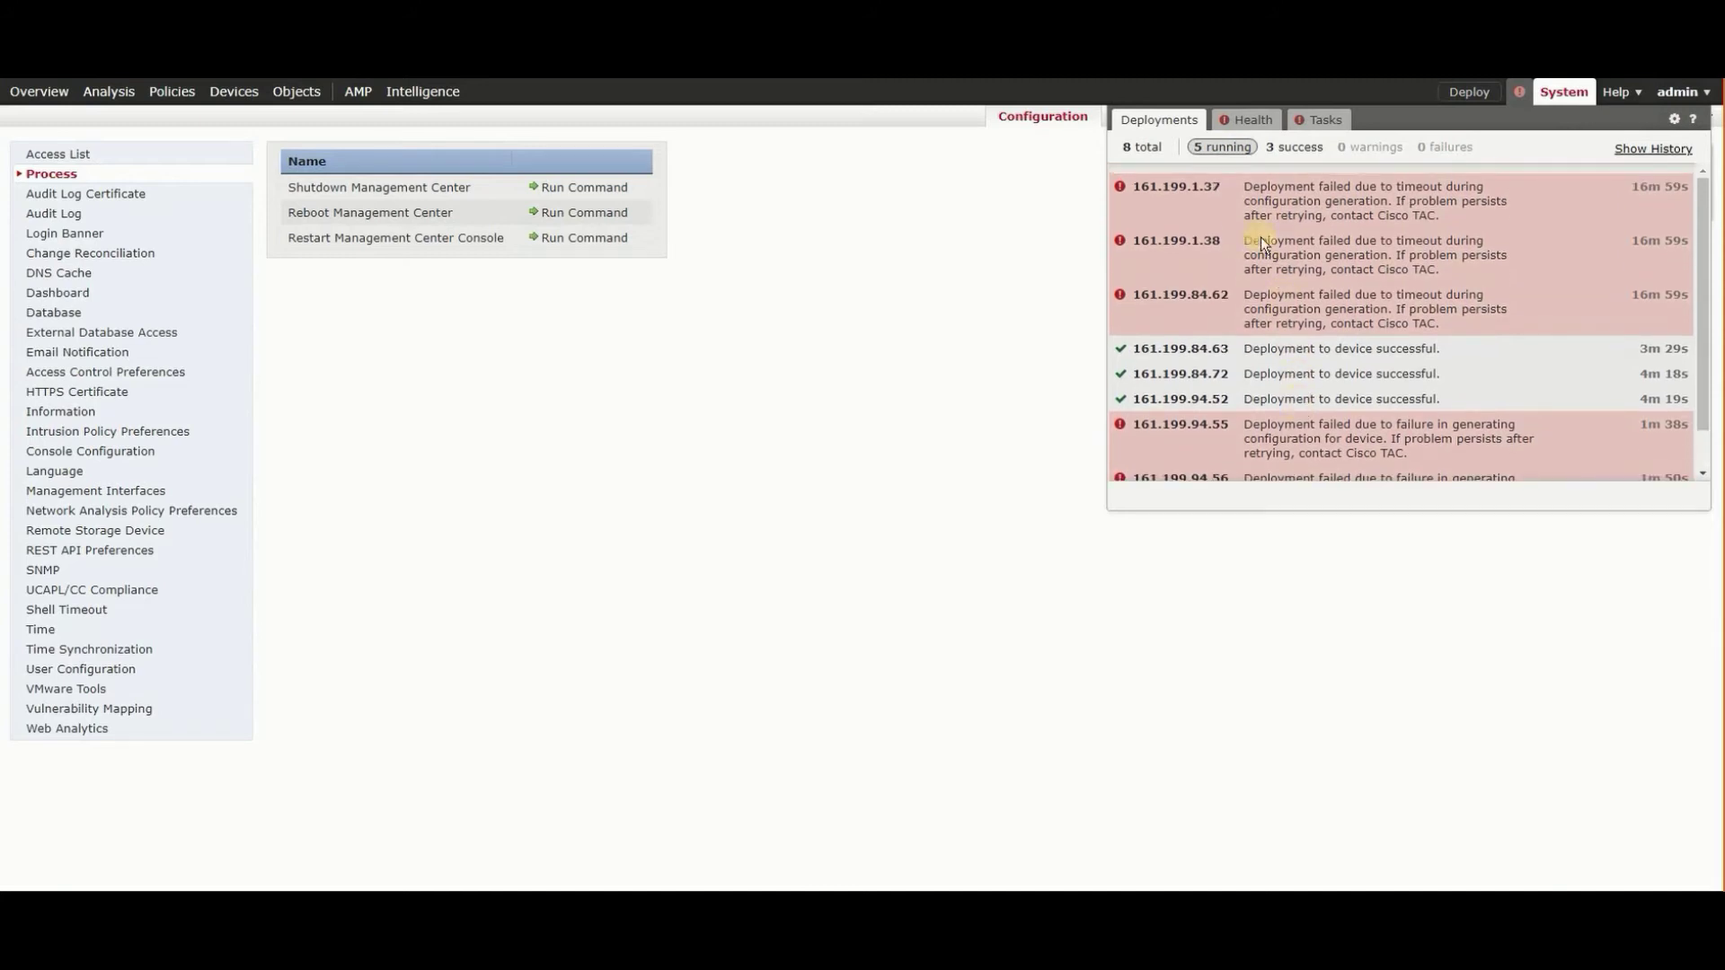
click(1141, 147)
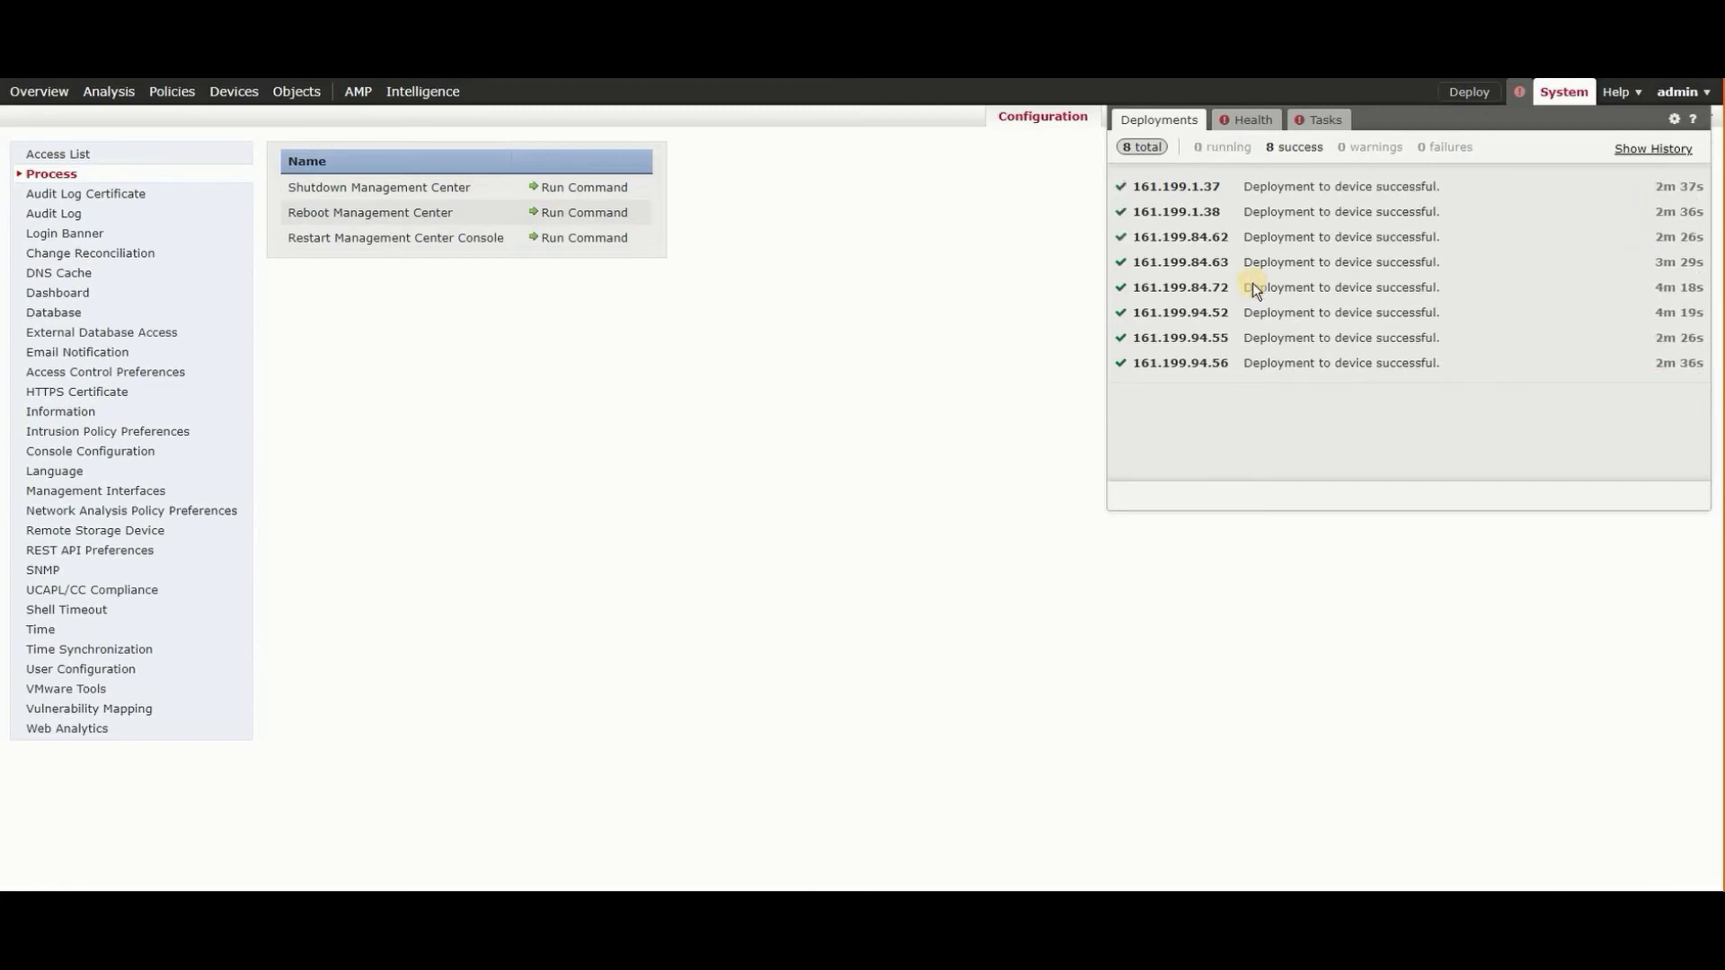
click(1018, 311)
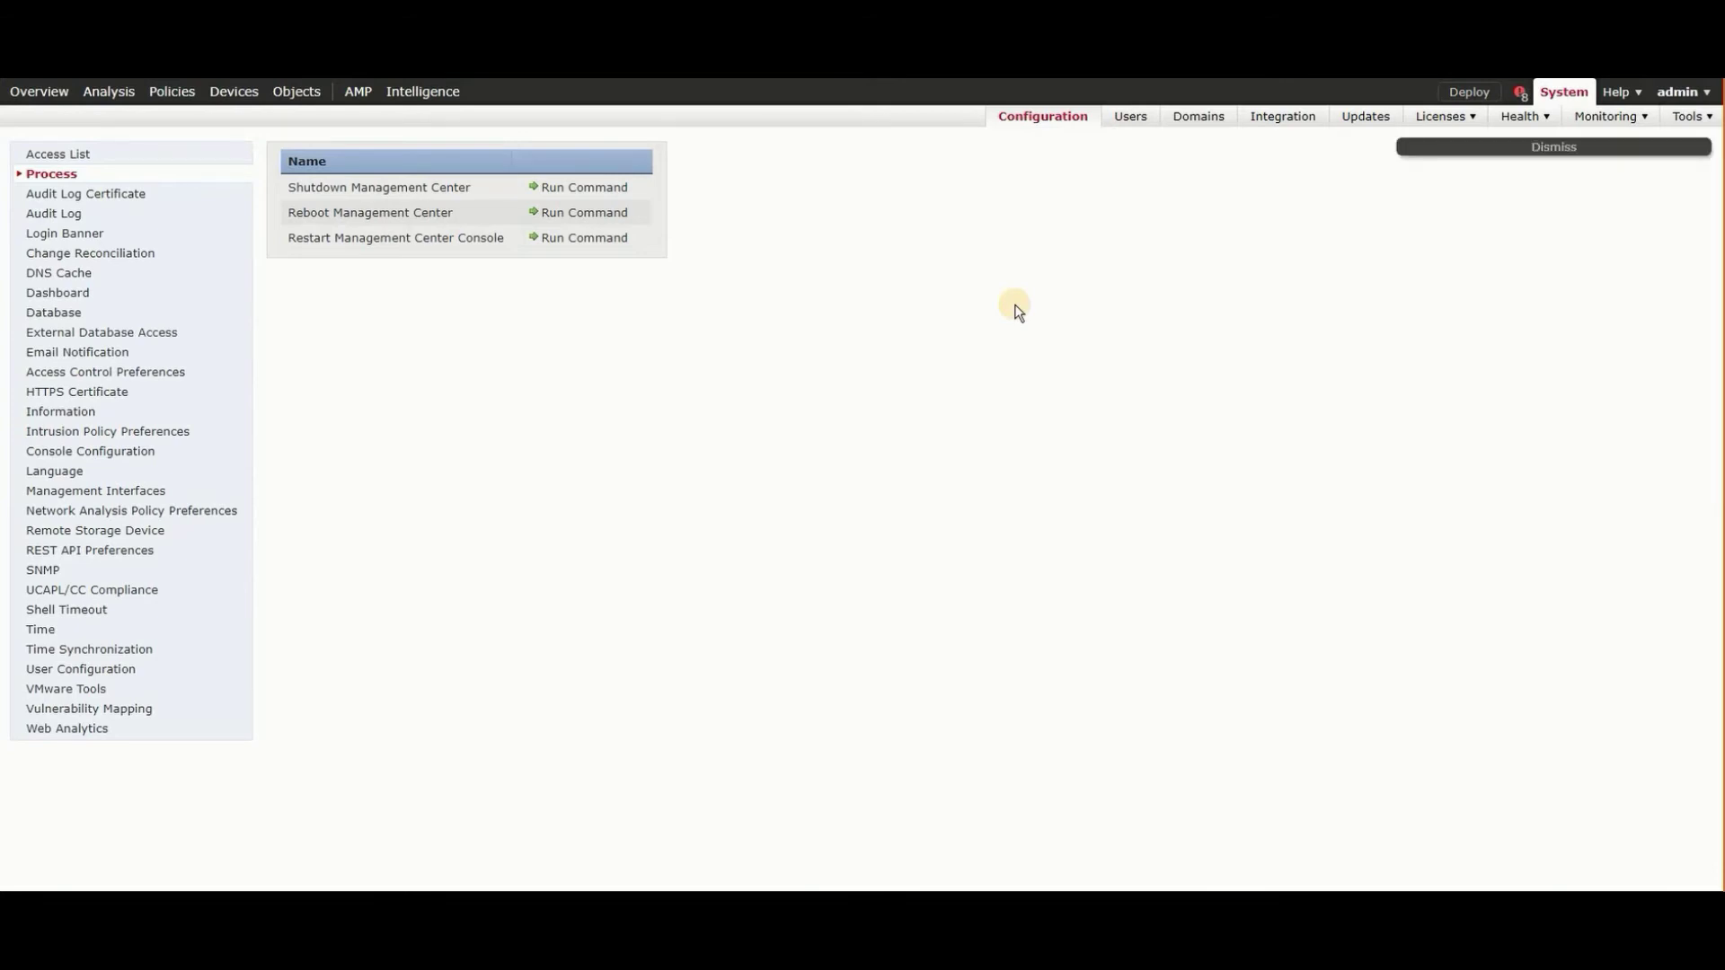
- Go to System Tools Backup/Restore to see the four backup profiles
click(1692, 116)
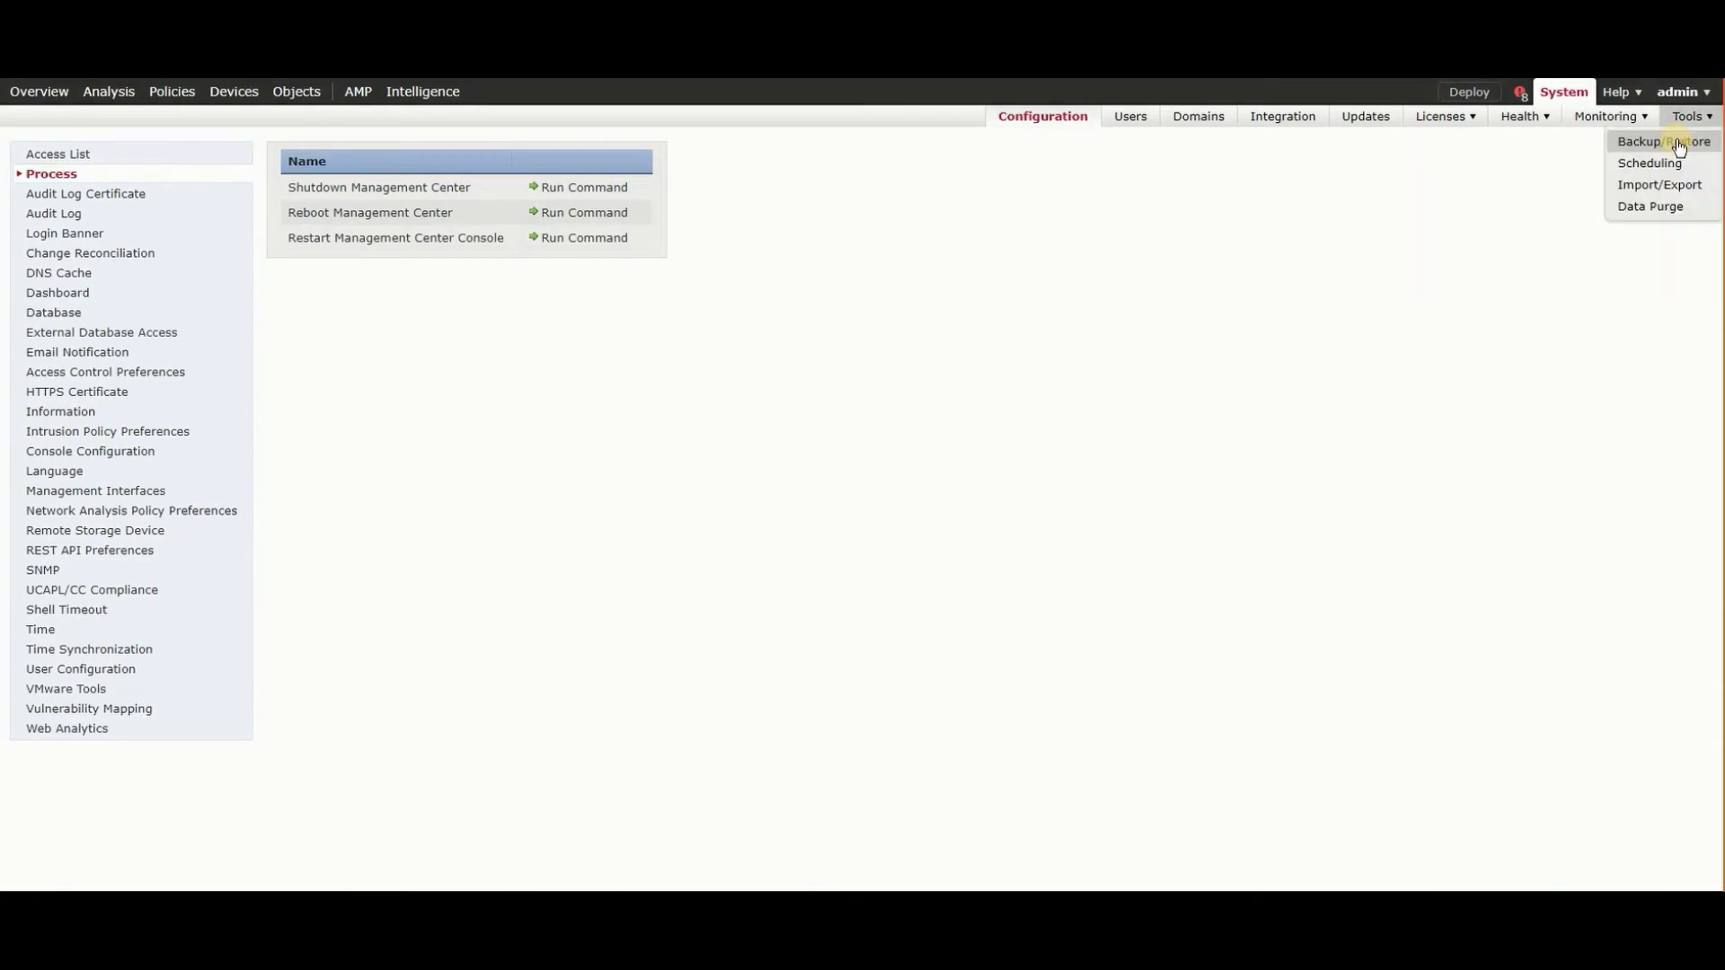
click(1665, 142)
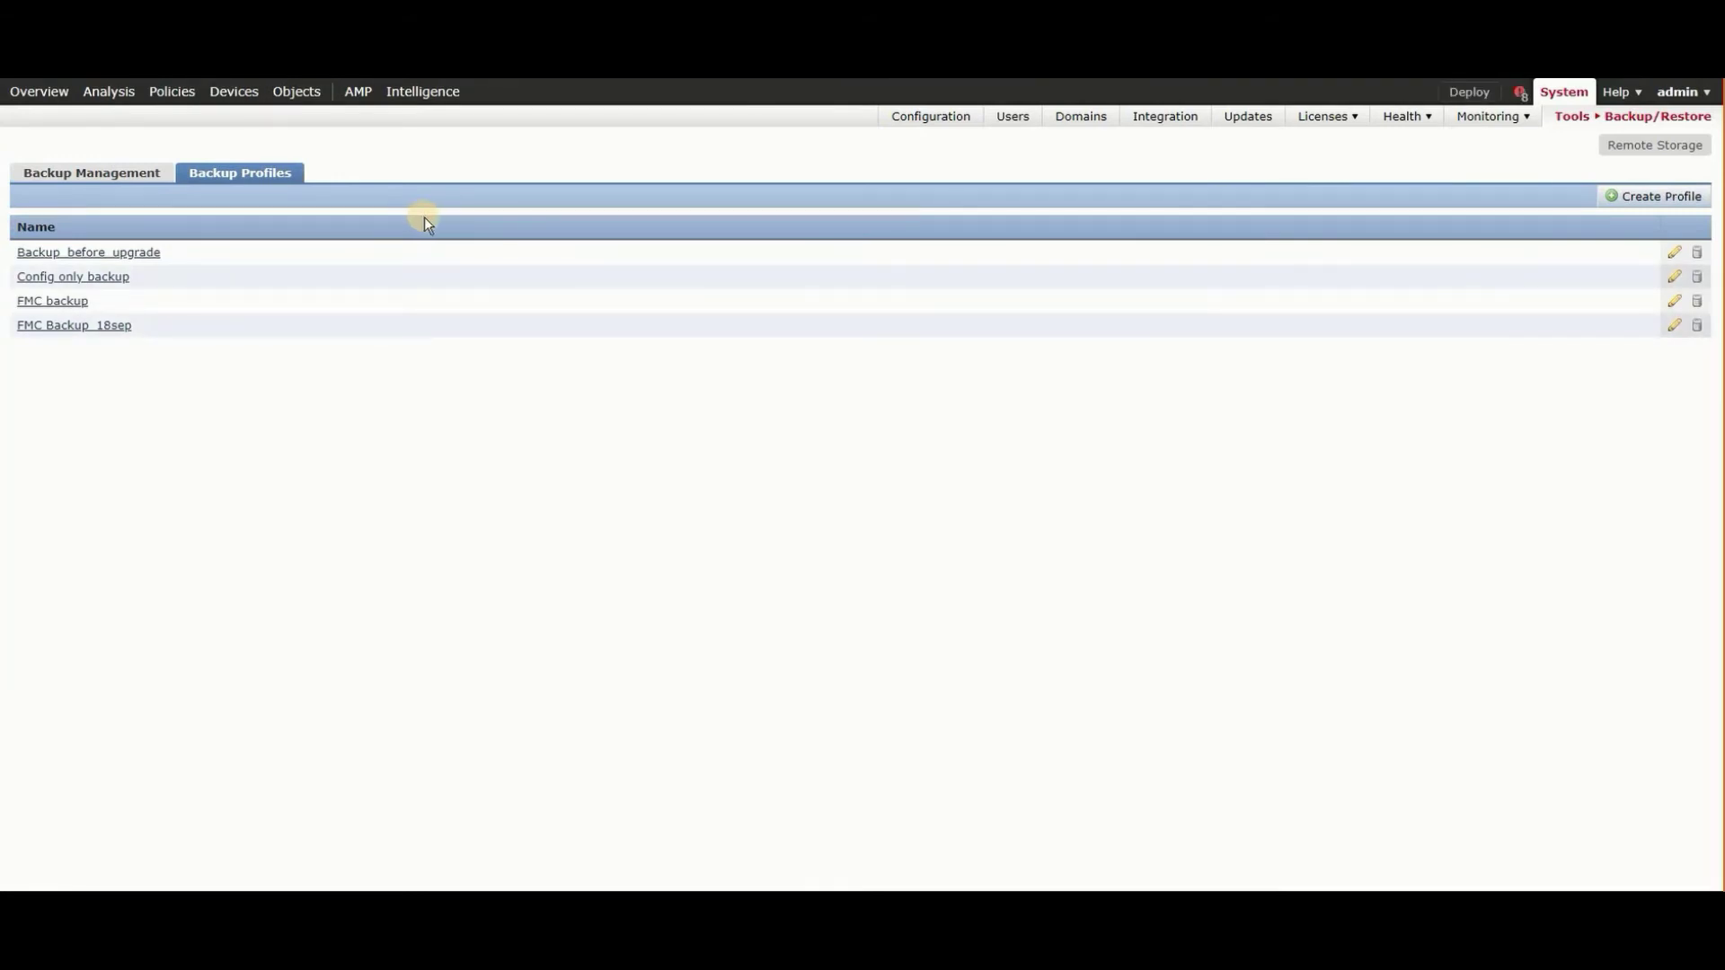
- Download the 2021-01-10 weekly config backup from Backup Management
click(137, 176)
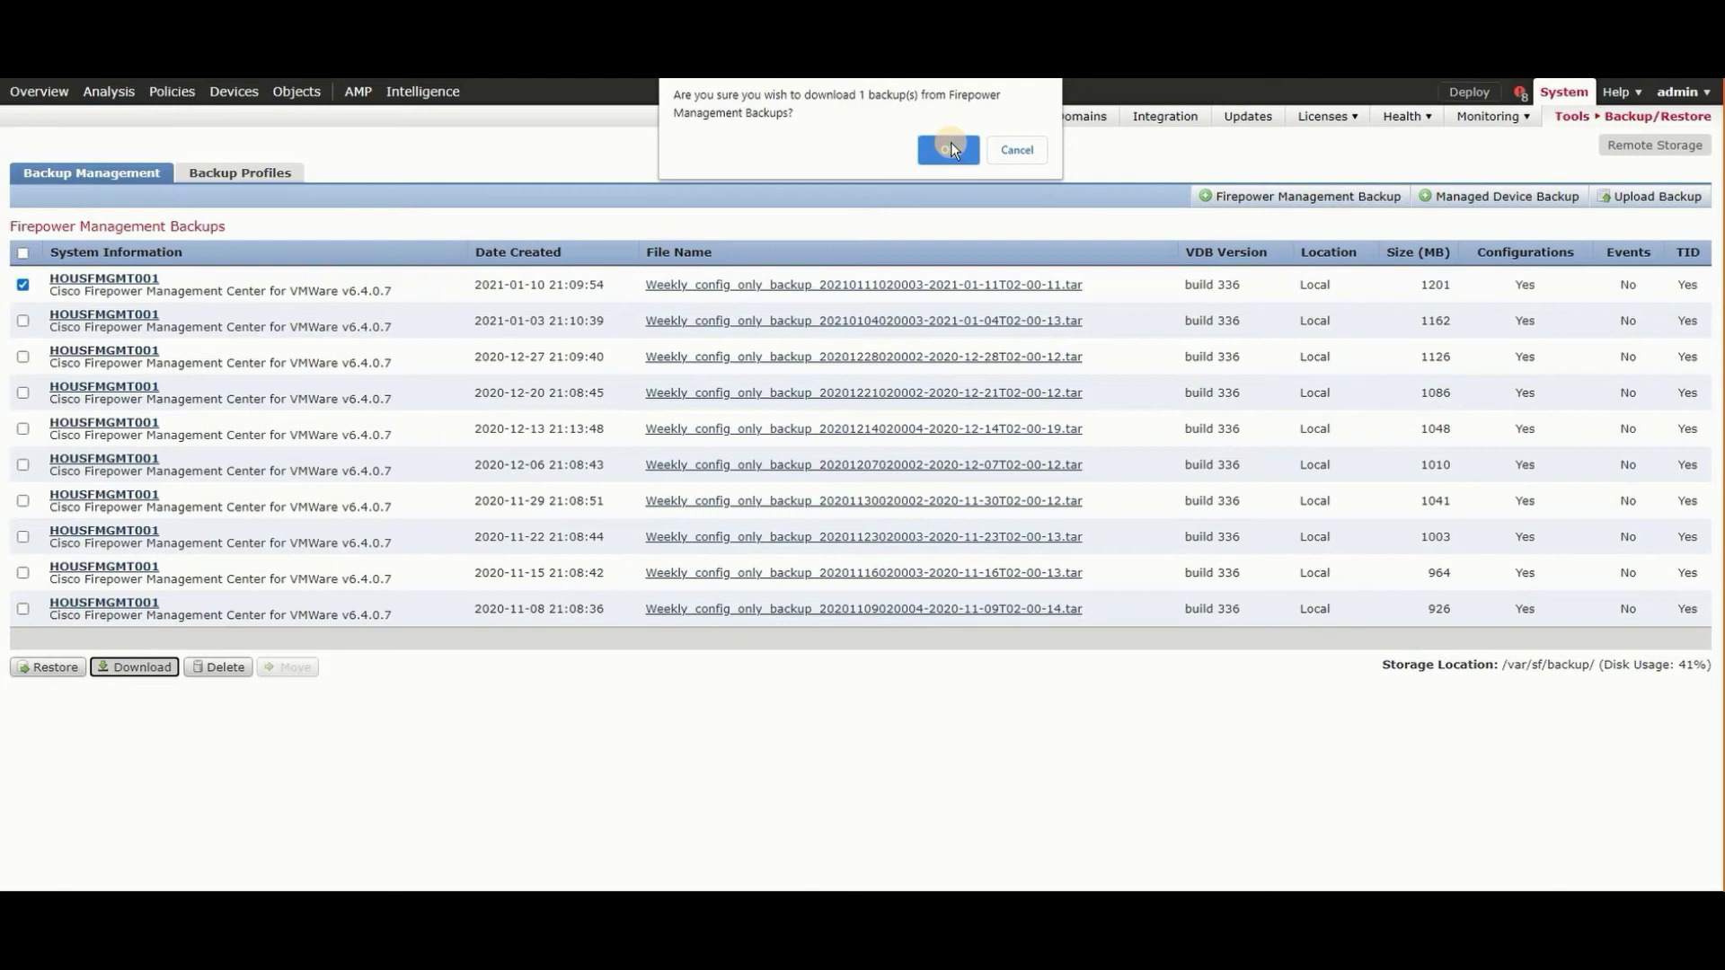
click(949, 147)
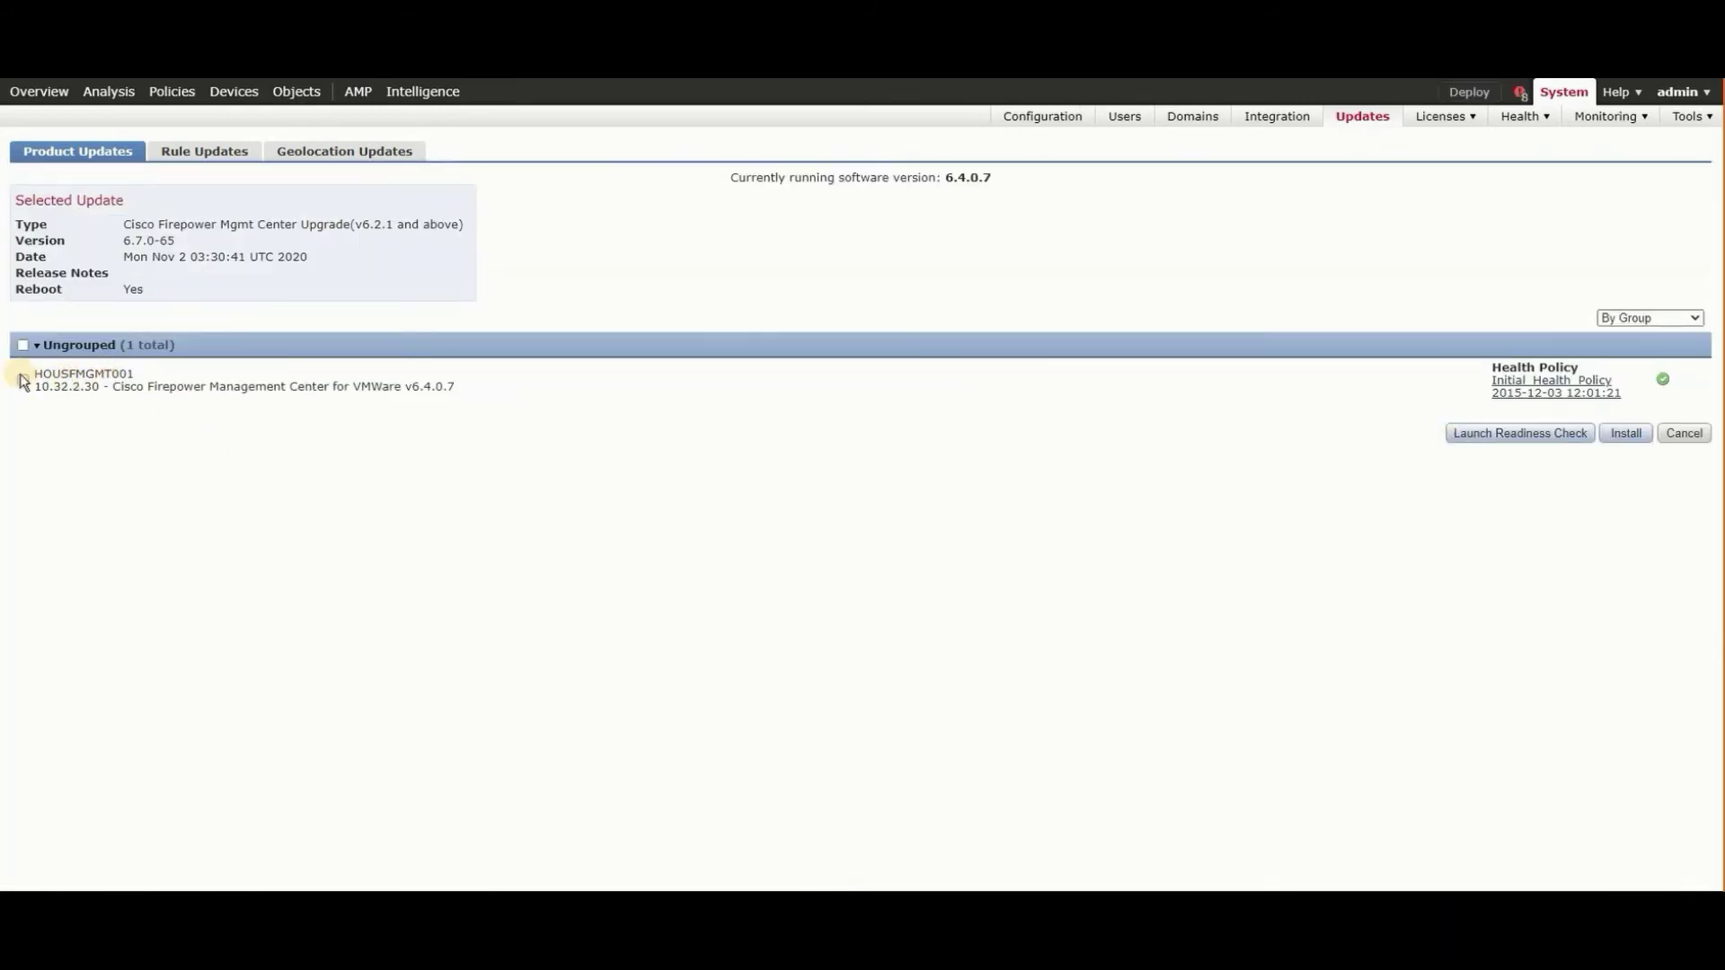
- Install the 6.7.0-65 upgrade on HOUSFMGMT001, accepting the reboot warning
click(23, 380)
click(1626, 436)
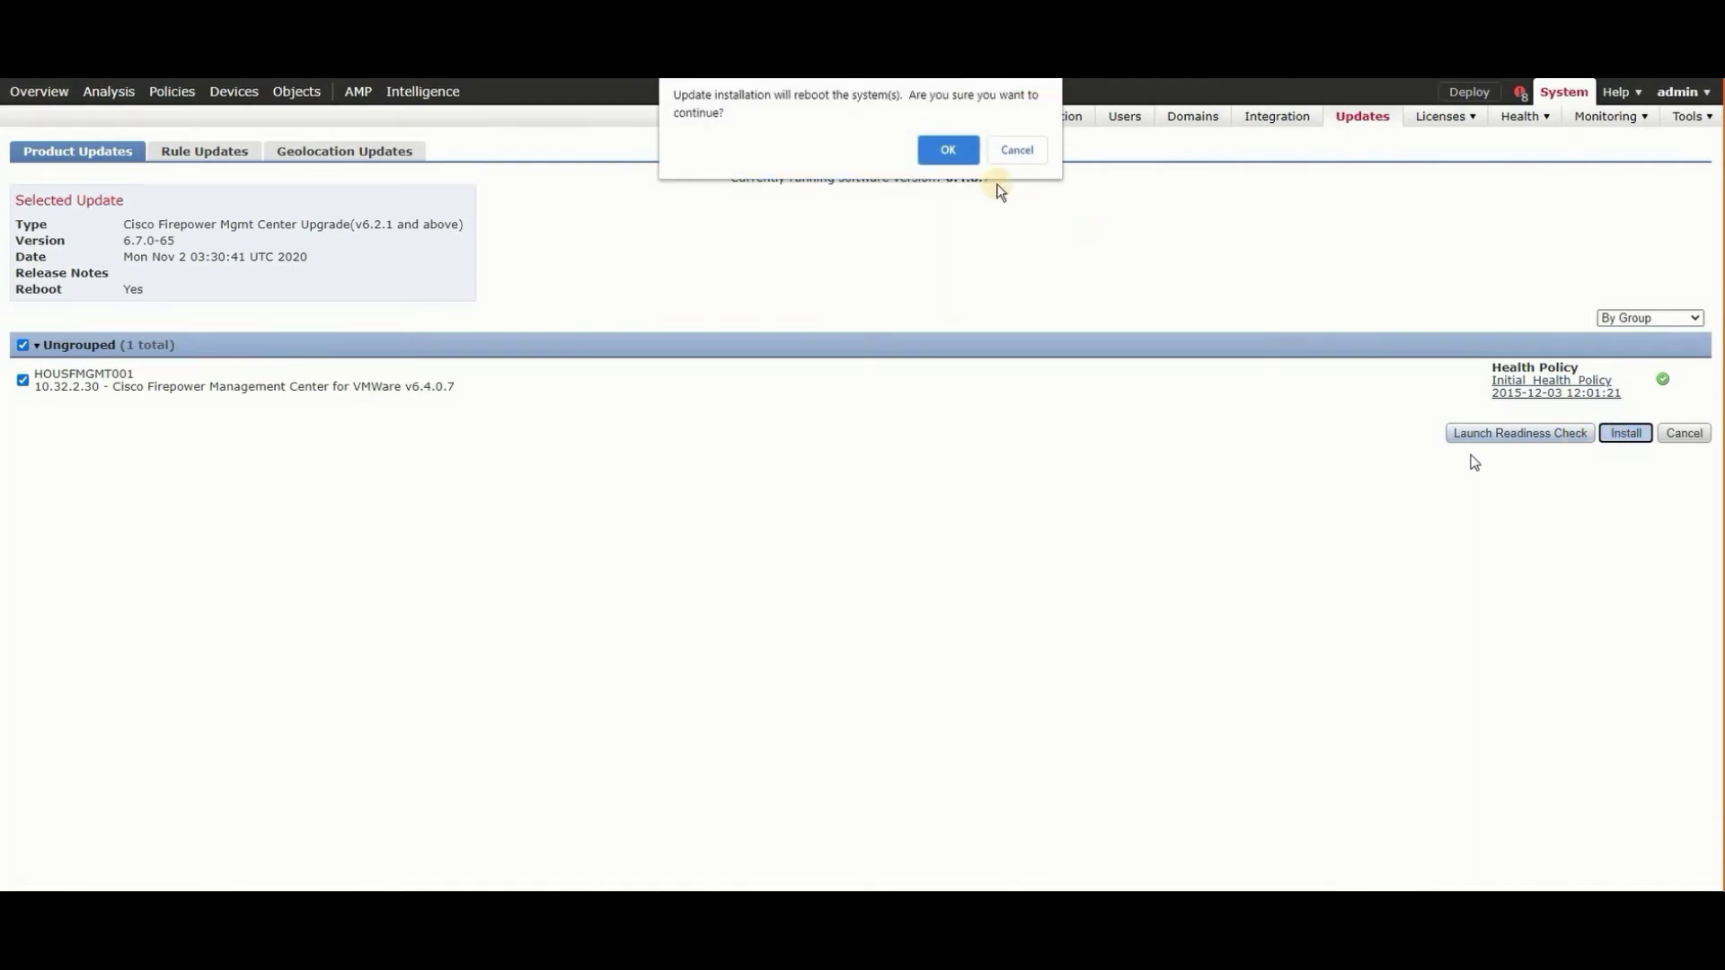
click(954, 149)
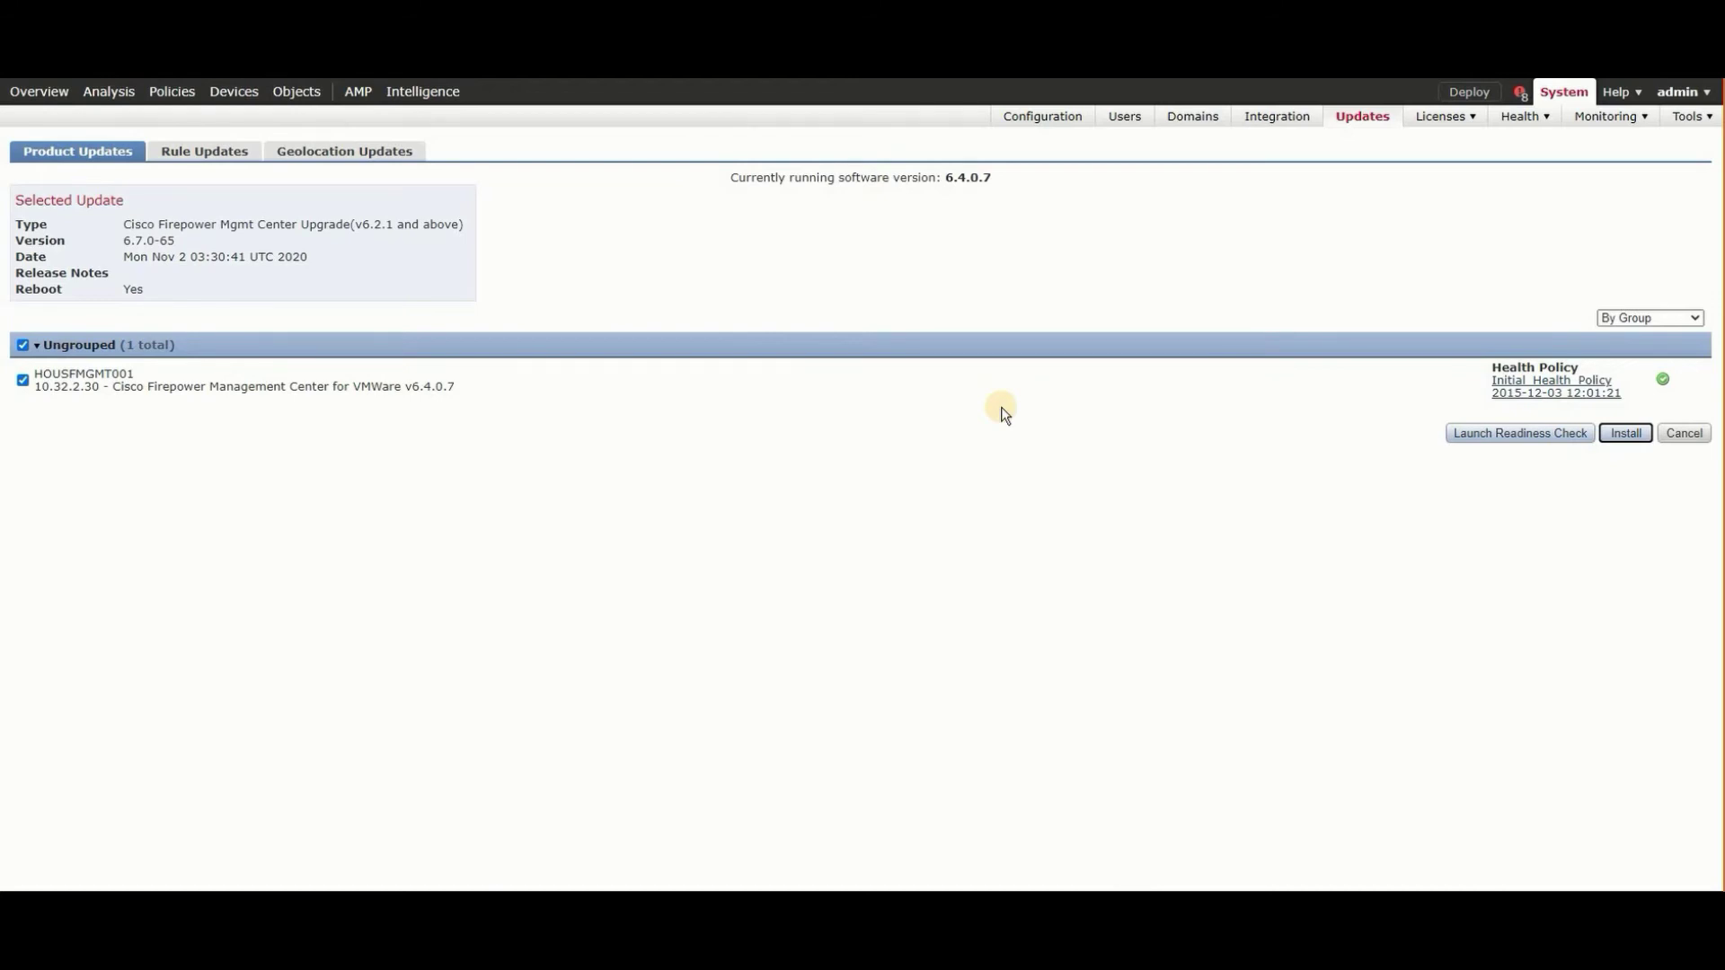
- Review applied policy deployments in the Tasks list, then return to PuTTY
click(1519, 94)
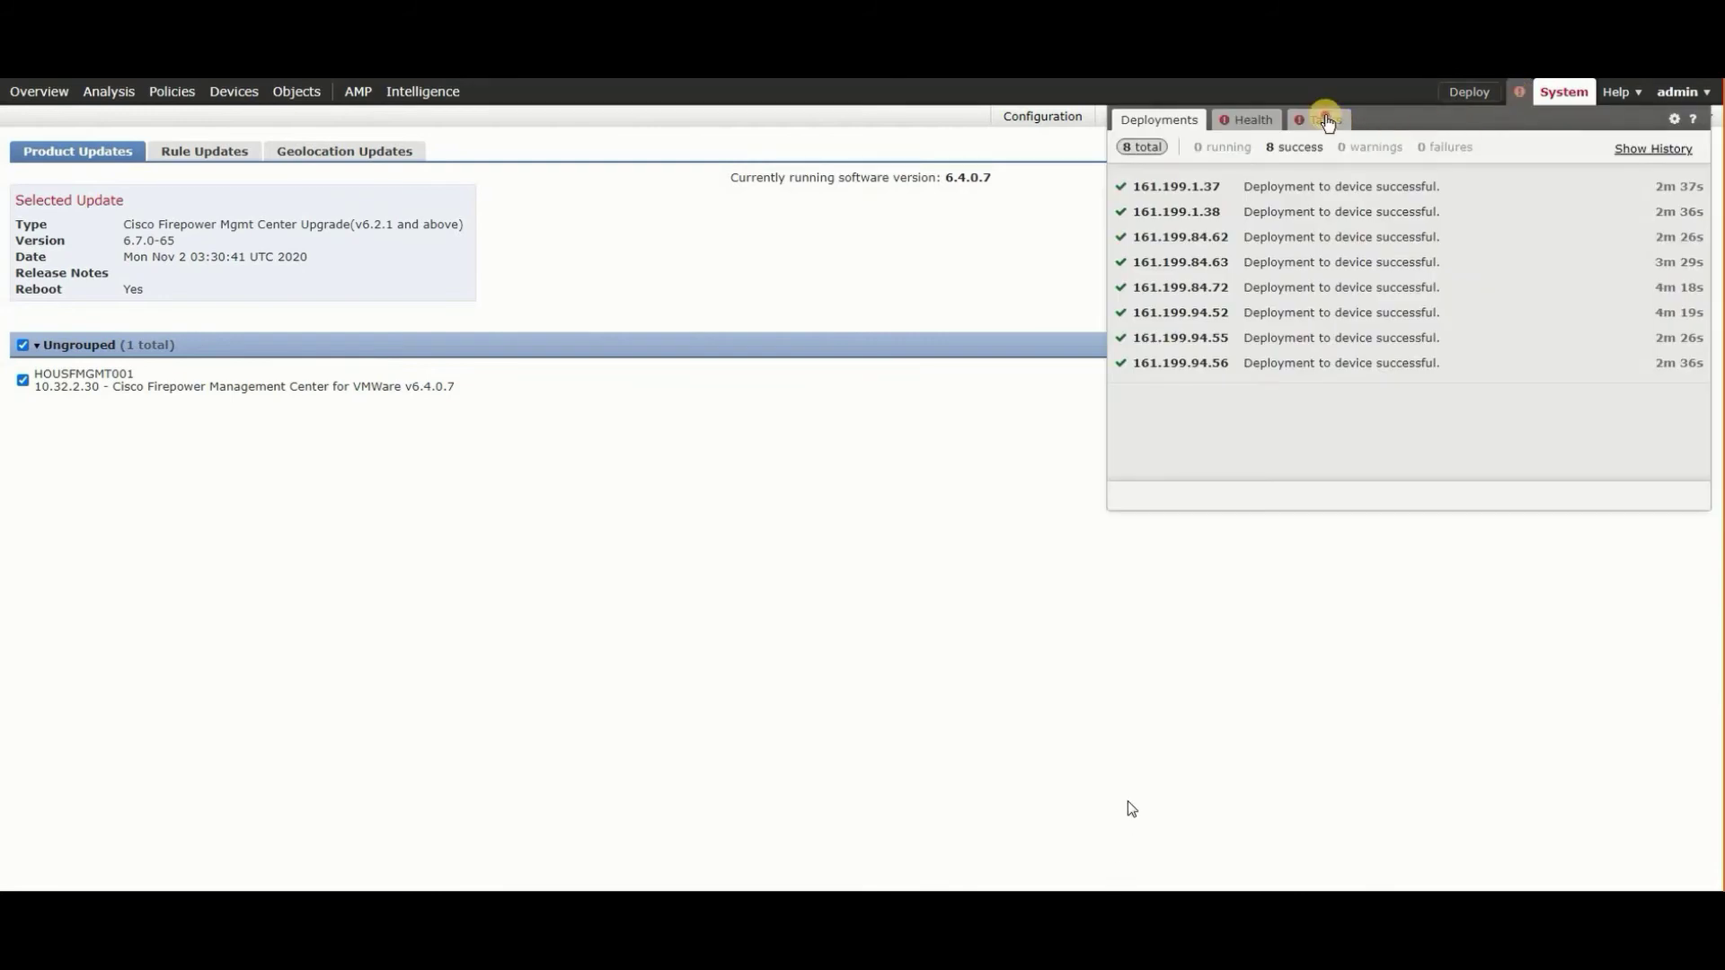
click(1327, 120)
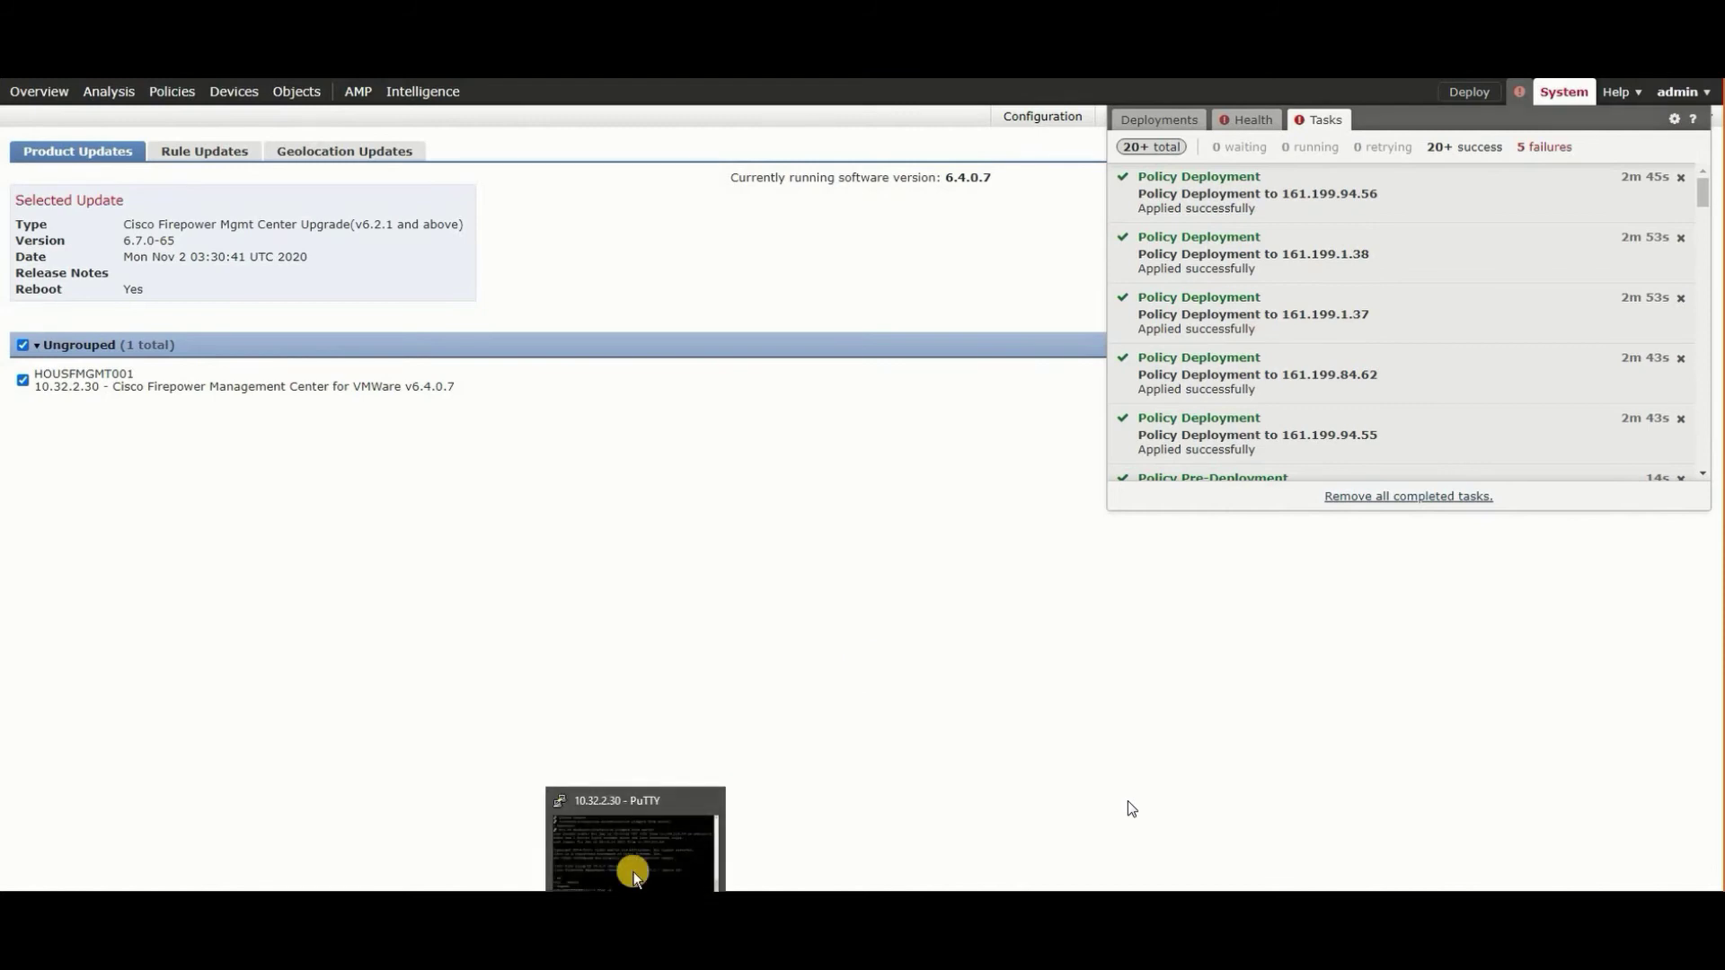
click(632, 871)
- Reposition and widen the PuTTY window and dismiss two pop-up notifications
drag(886, 174, 533, 195)
key(Return)
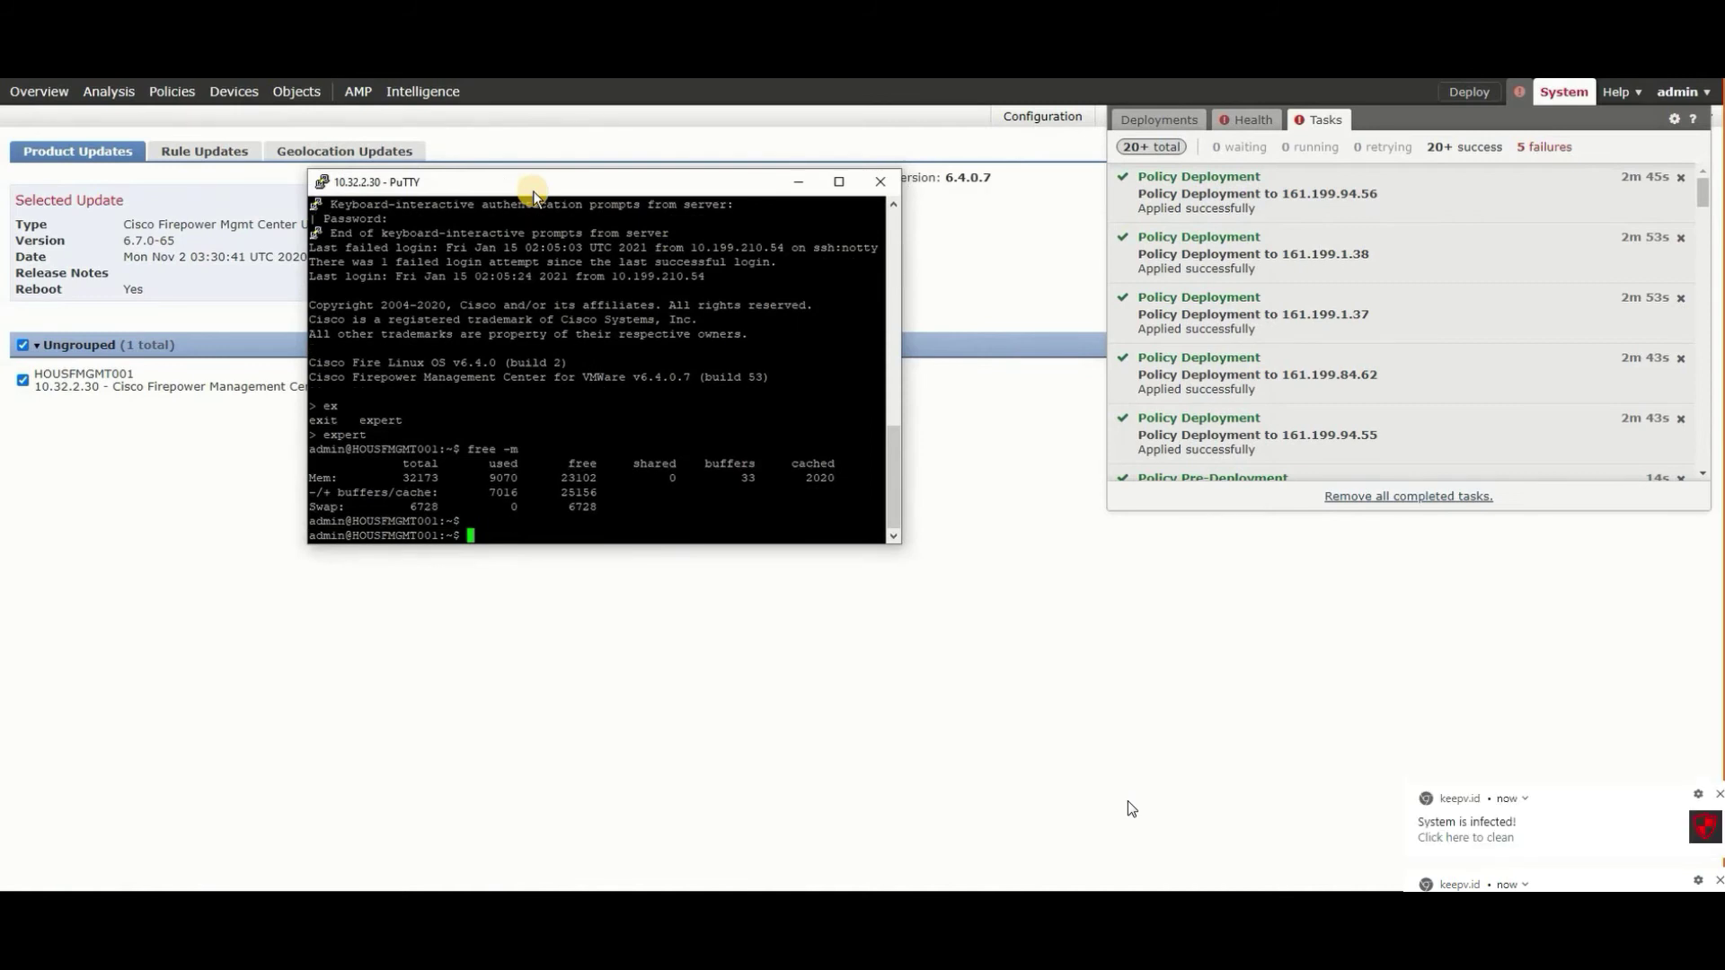
click(1718, 794)
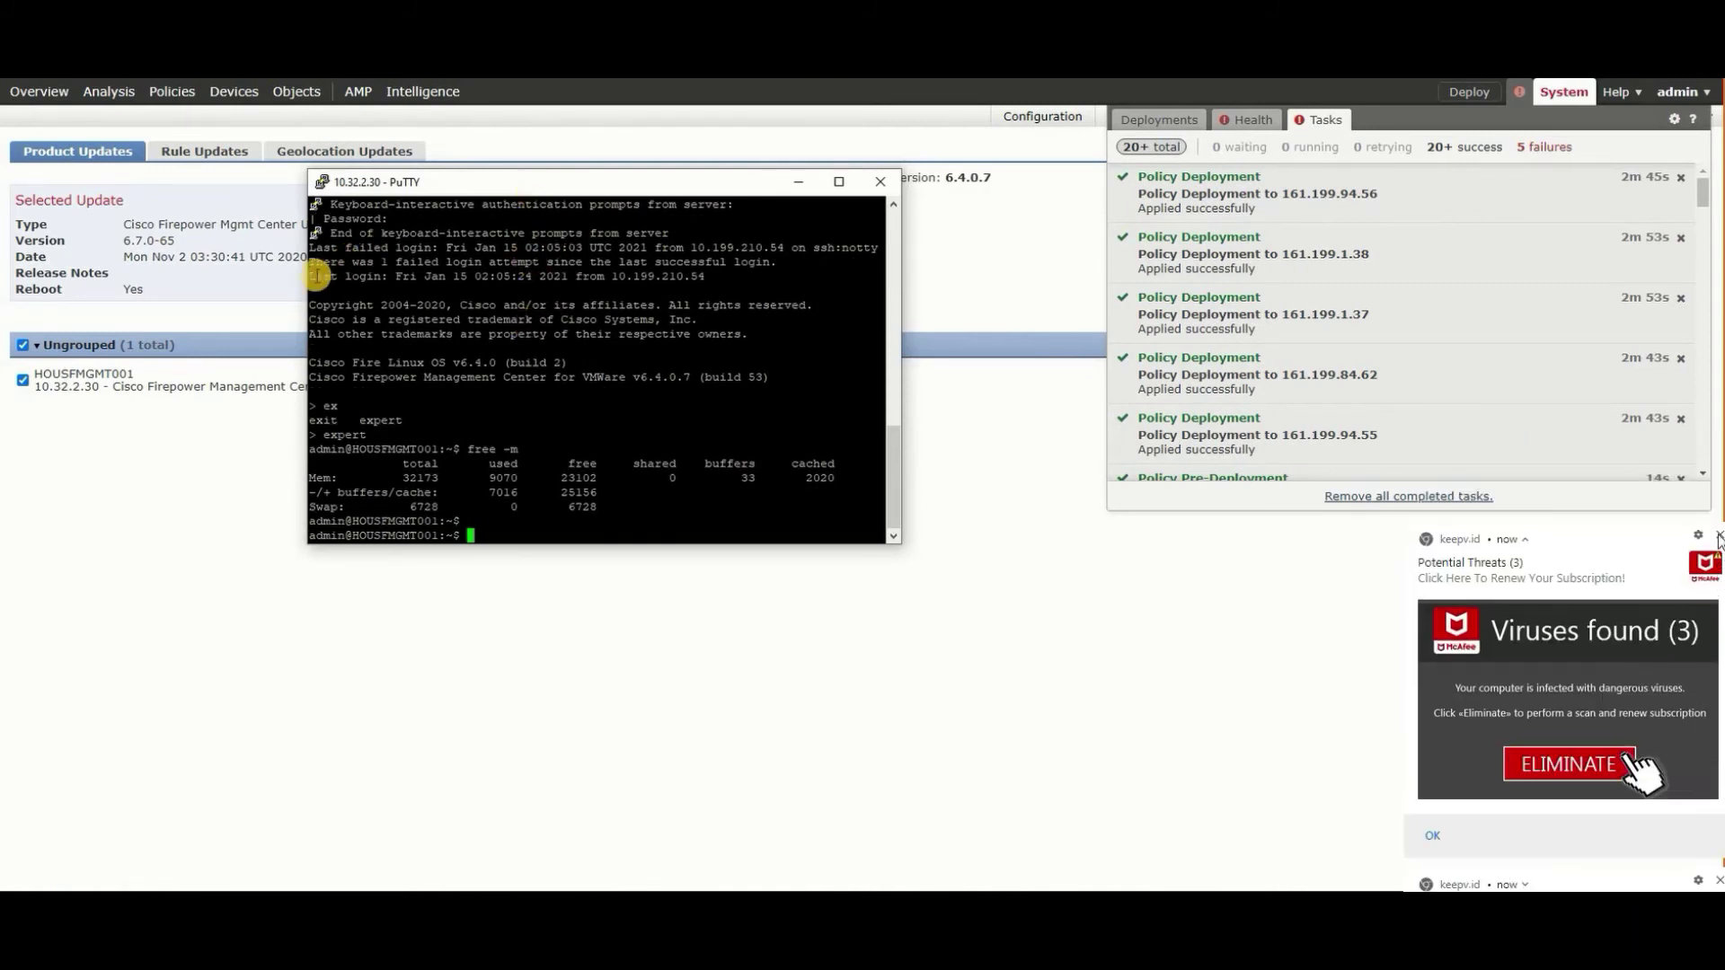
click(1719, 535)
drag(246, 281, 142, 282)
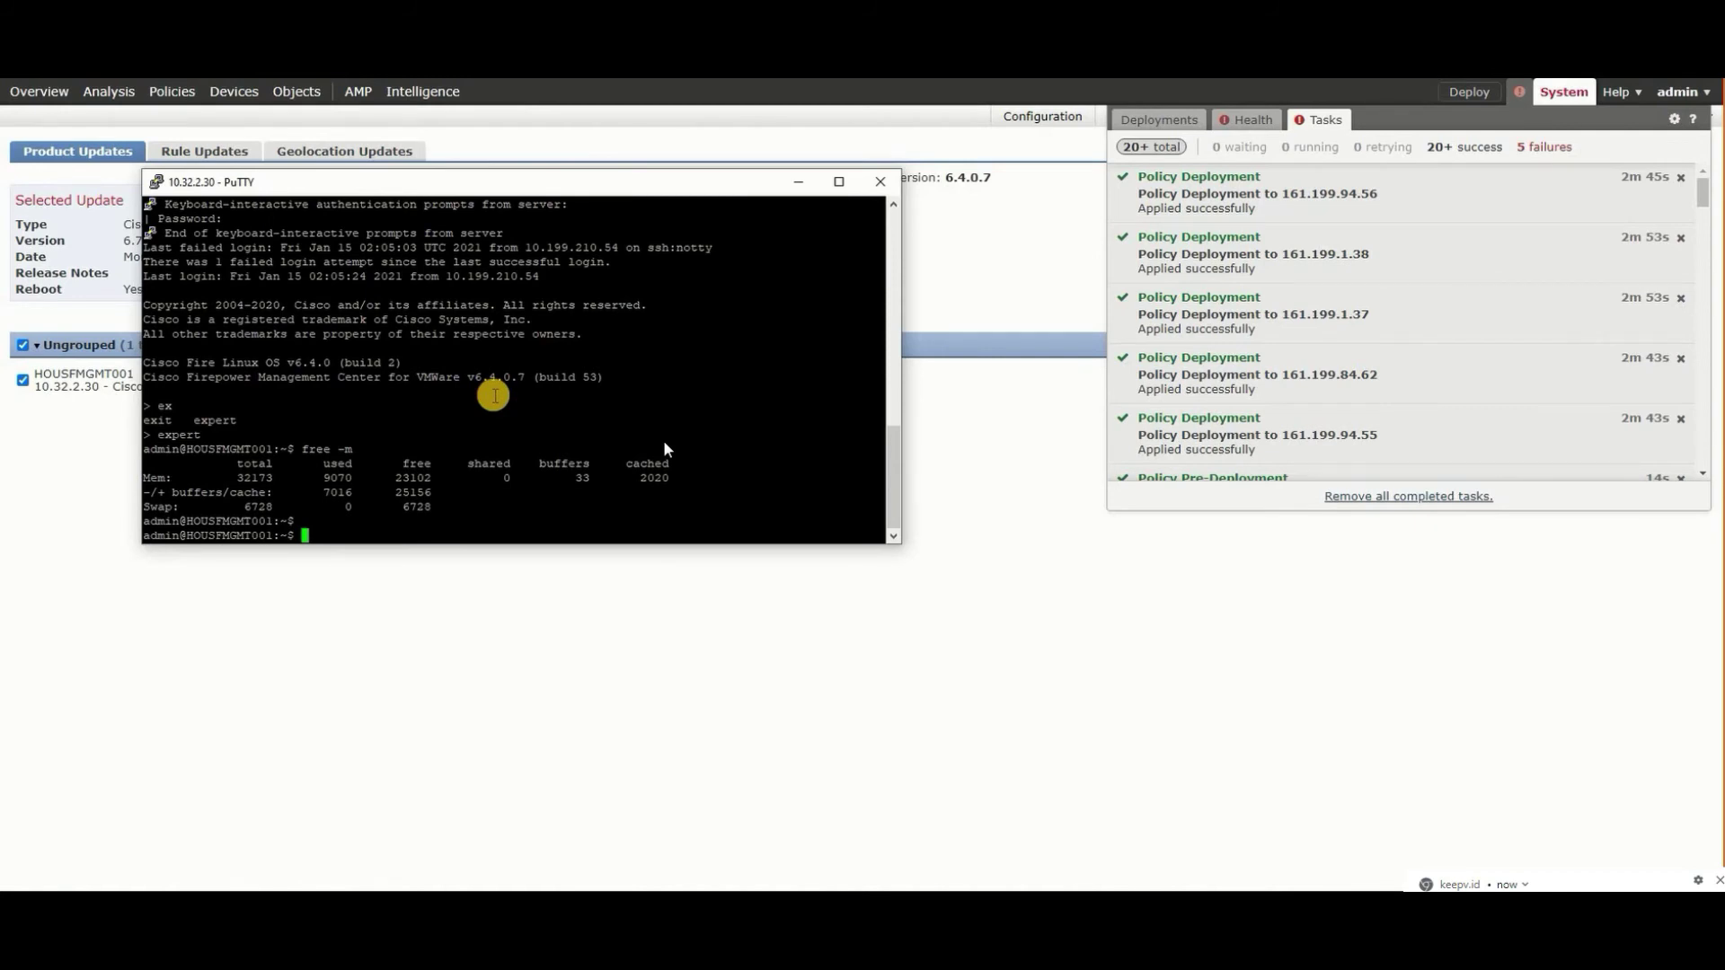
- Switch to a root shell with sudo su
text(sudo -su)
key(Return)
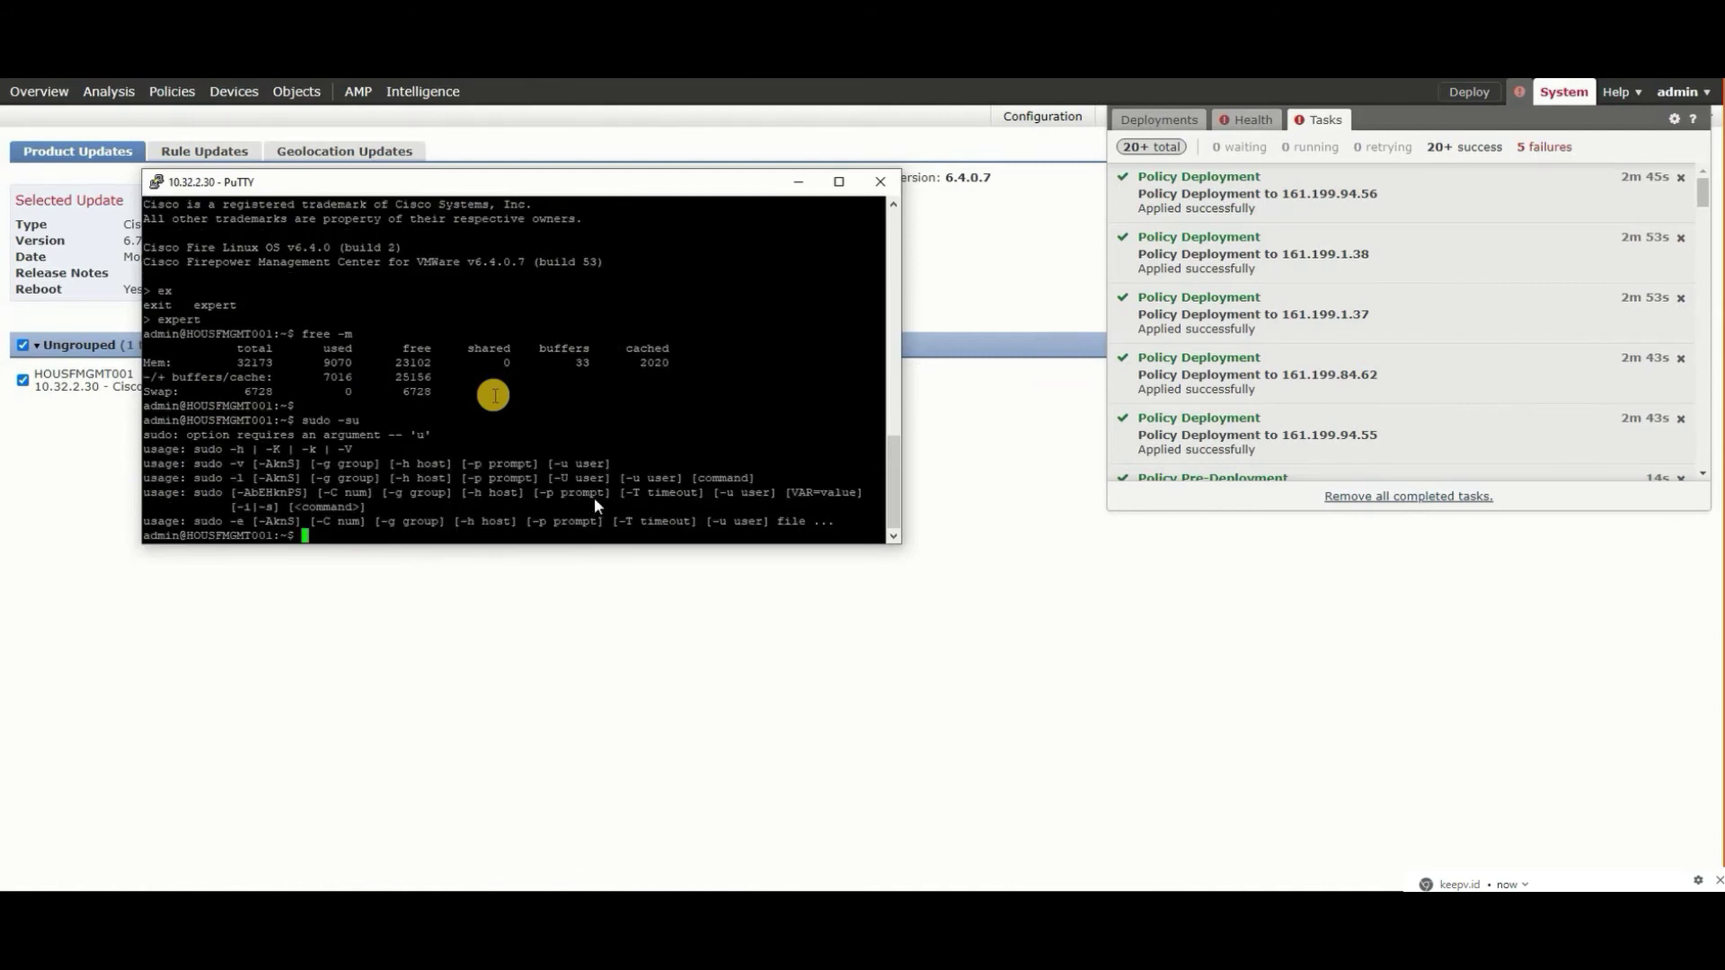
text(sudo)
text(su)
key(Return)
key(Return)
key(Return)
- Open PuTTY's session settings and approve the remote control request
right_click(500, 184)
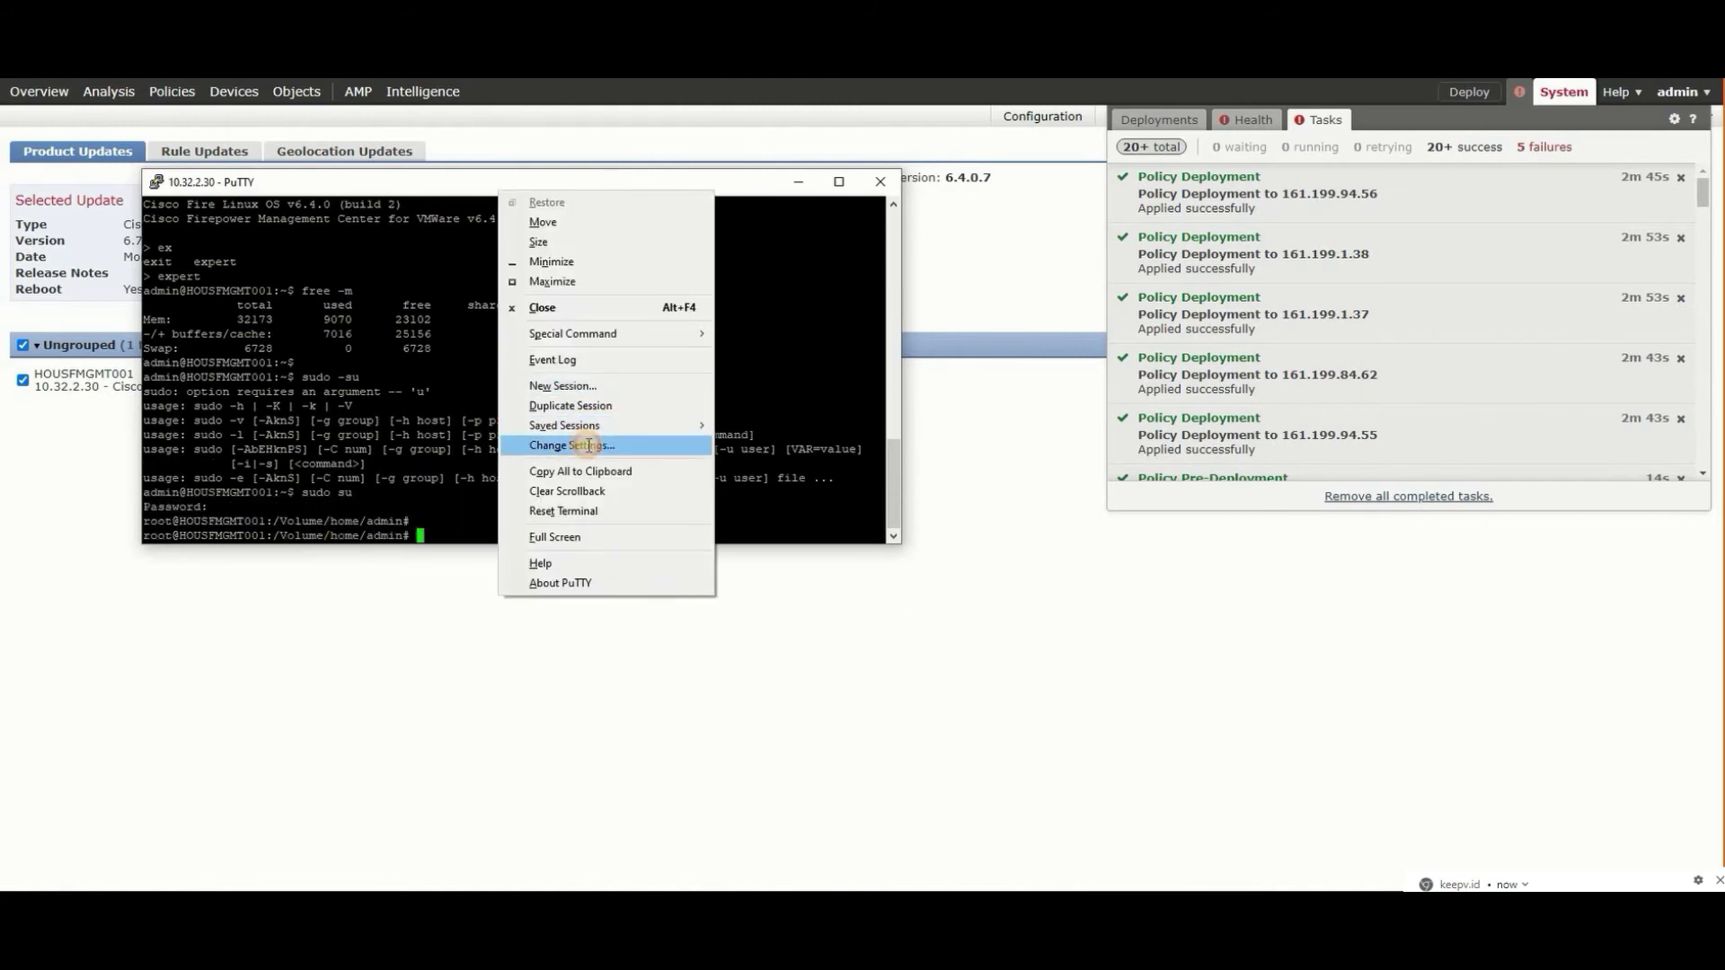
click(557, 443)
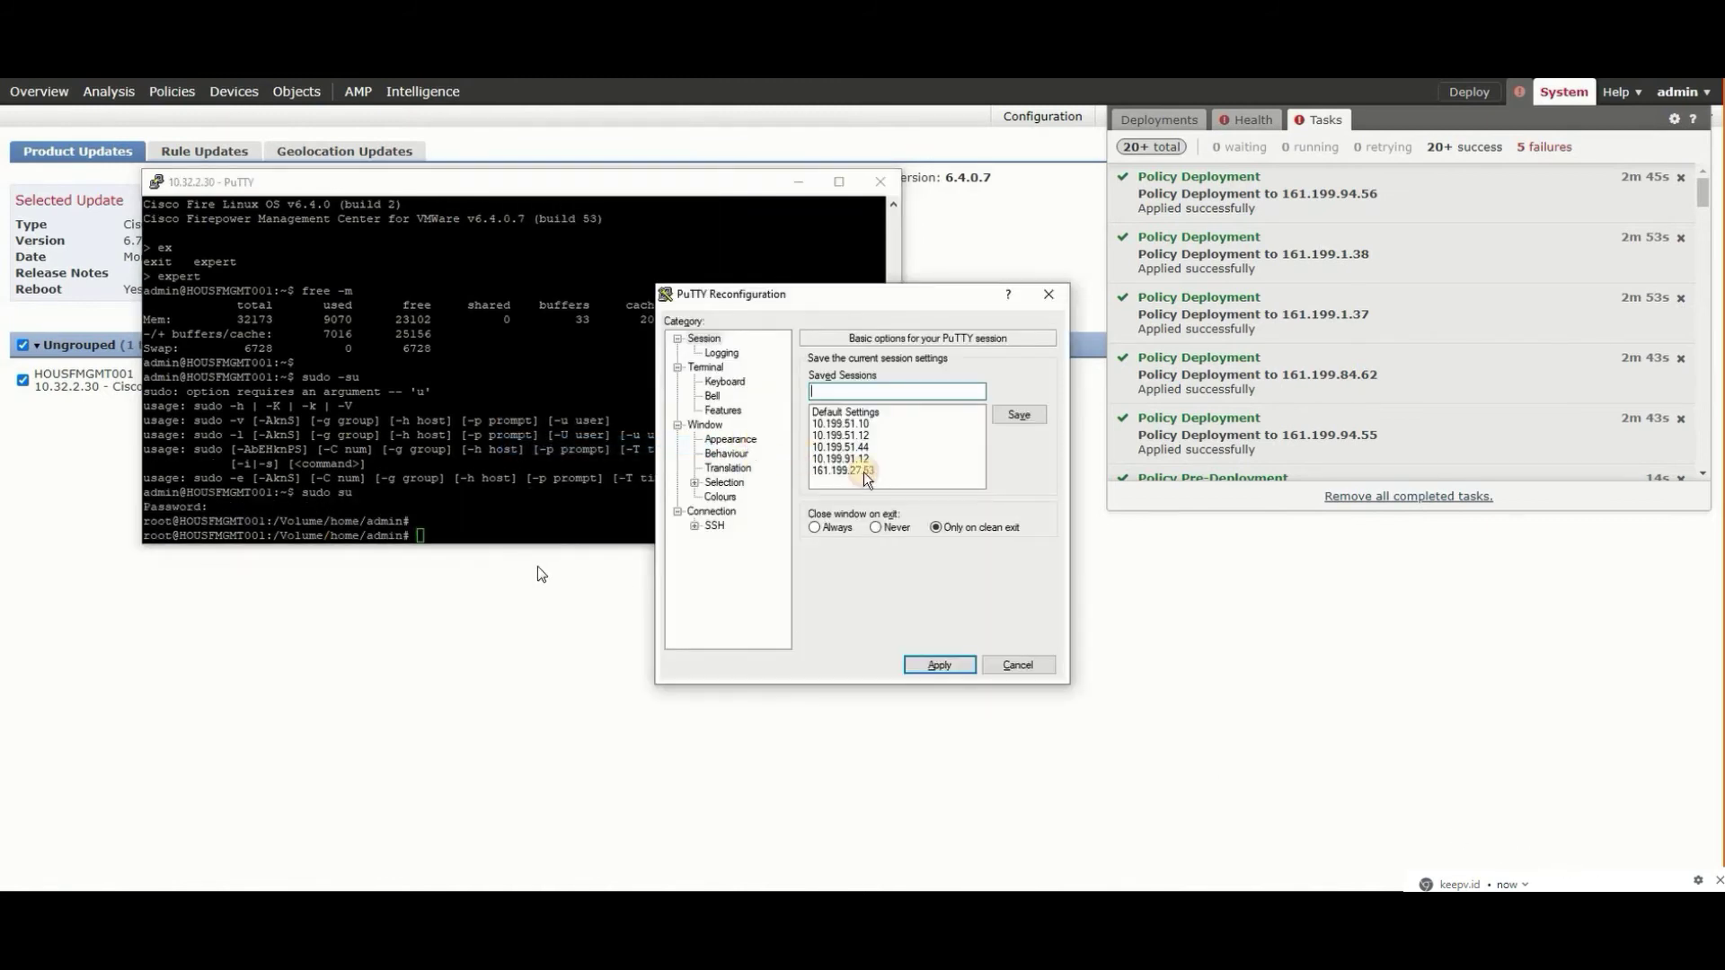
click(748, 440)
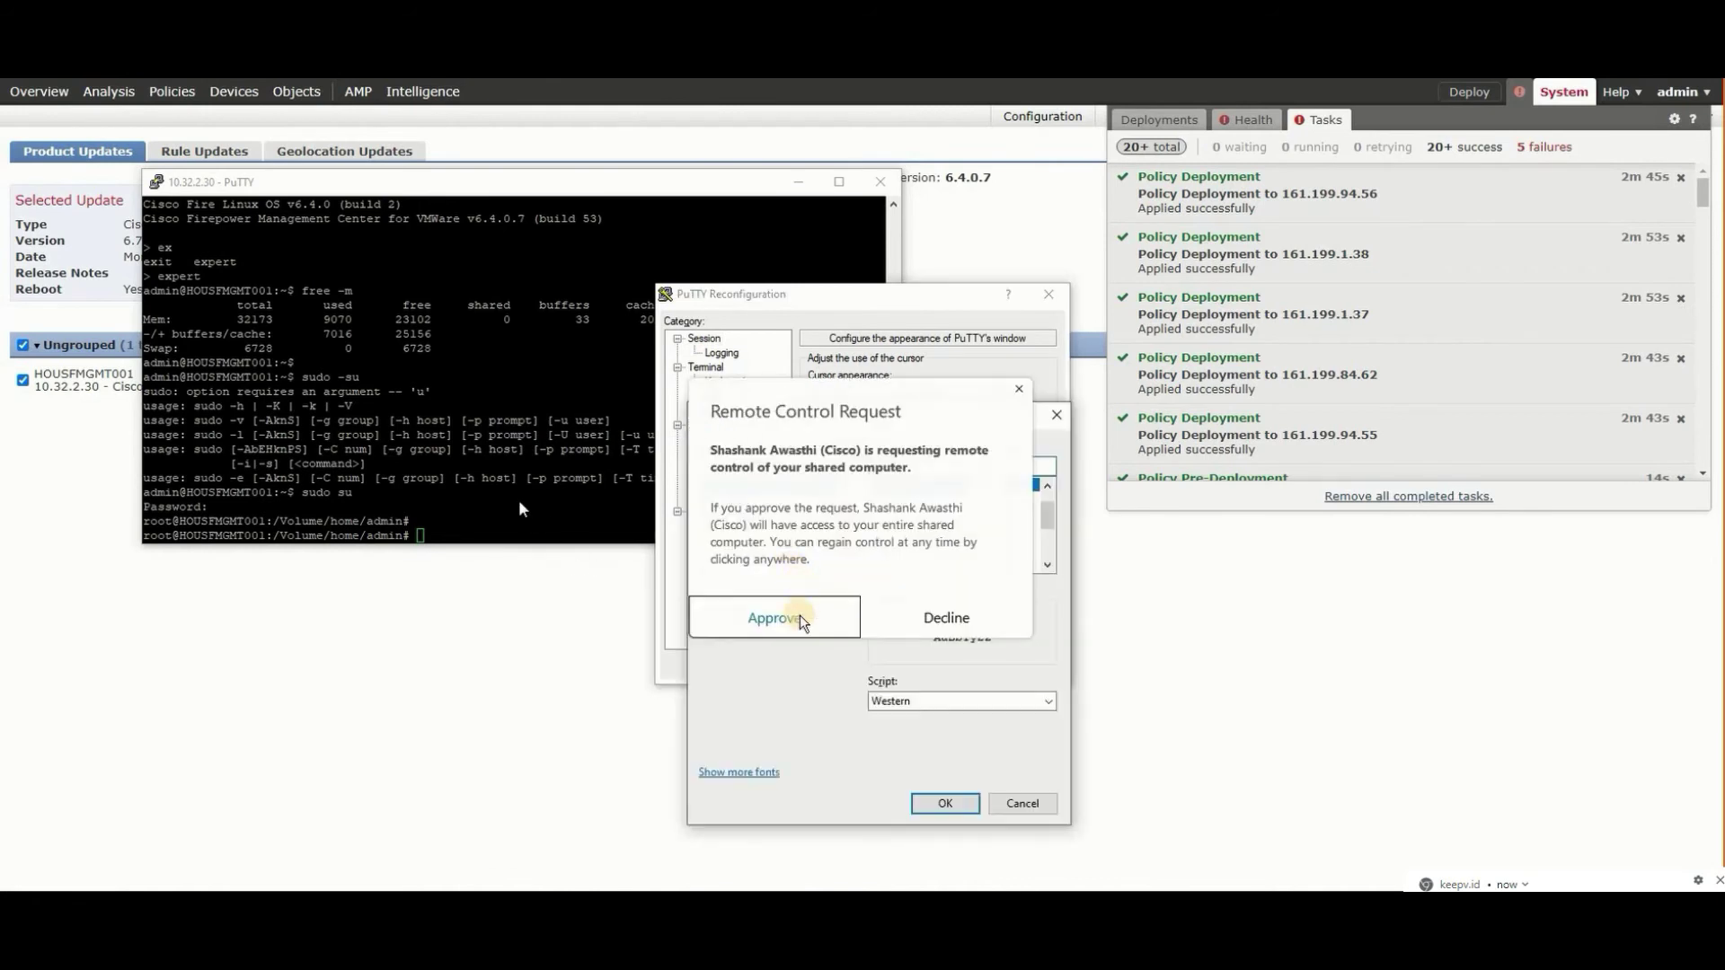
click(796, 615)
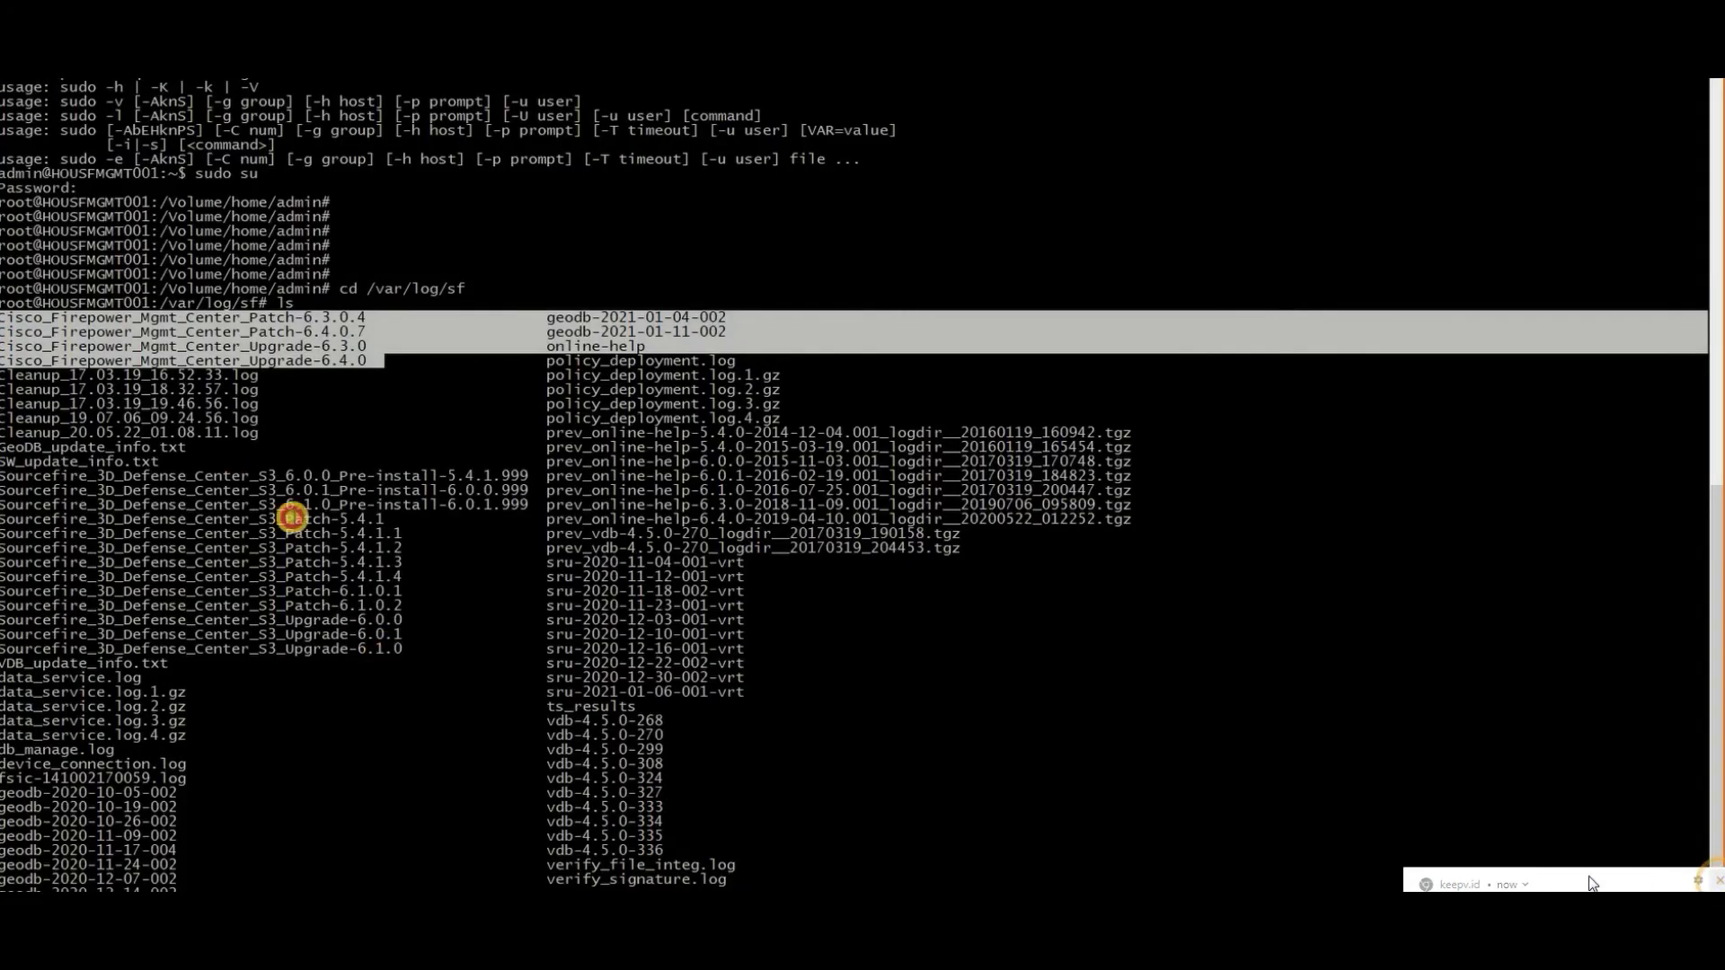
click(260, 441)
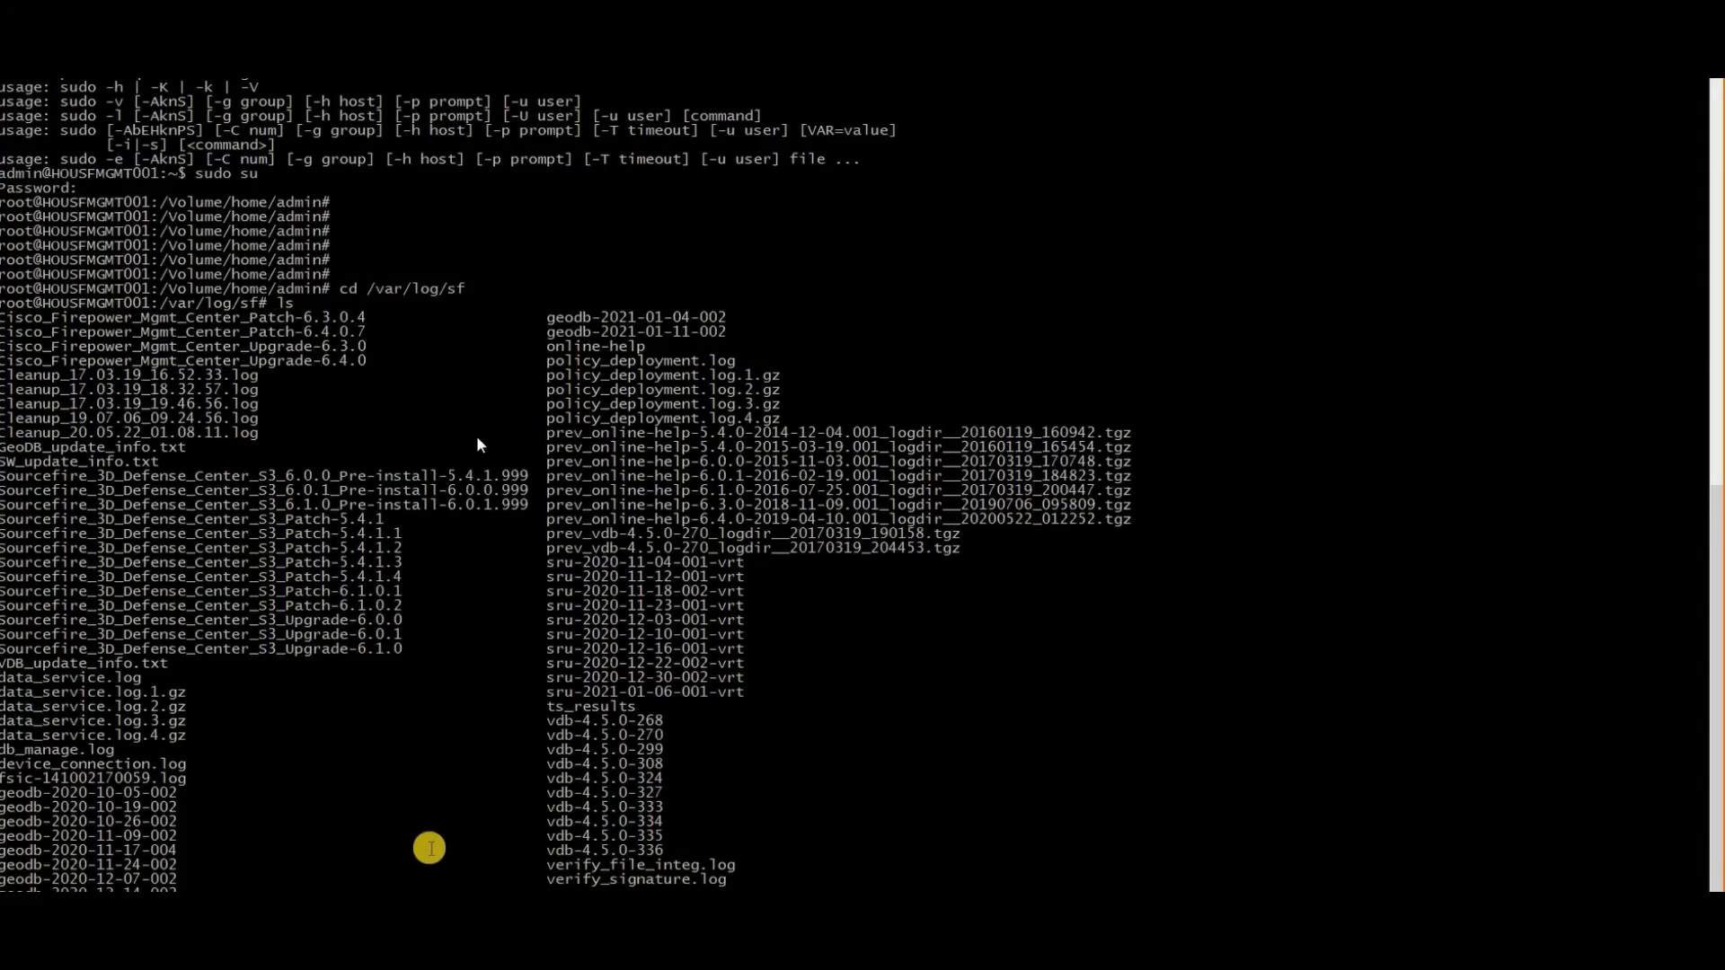
- List /var/log/sf, marking the Patch-6.3.0.4, Patch-6.4.0.7, Upgrade-6.3.0 and Upgrade-6.4.0 entries
key(Return)
key(Return)
text(ls)
key(Return)
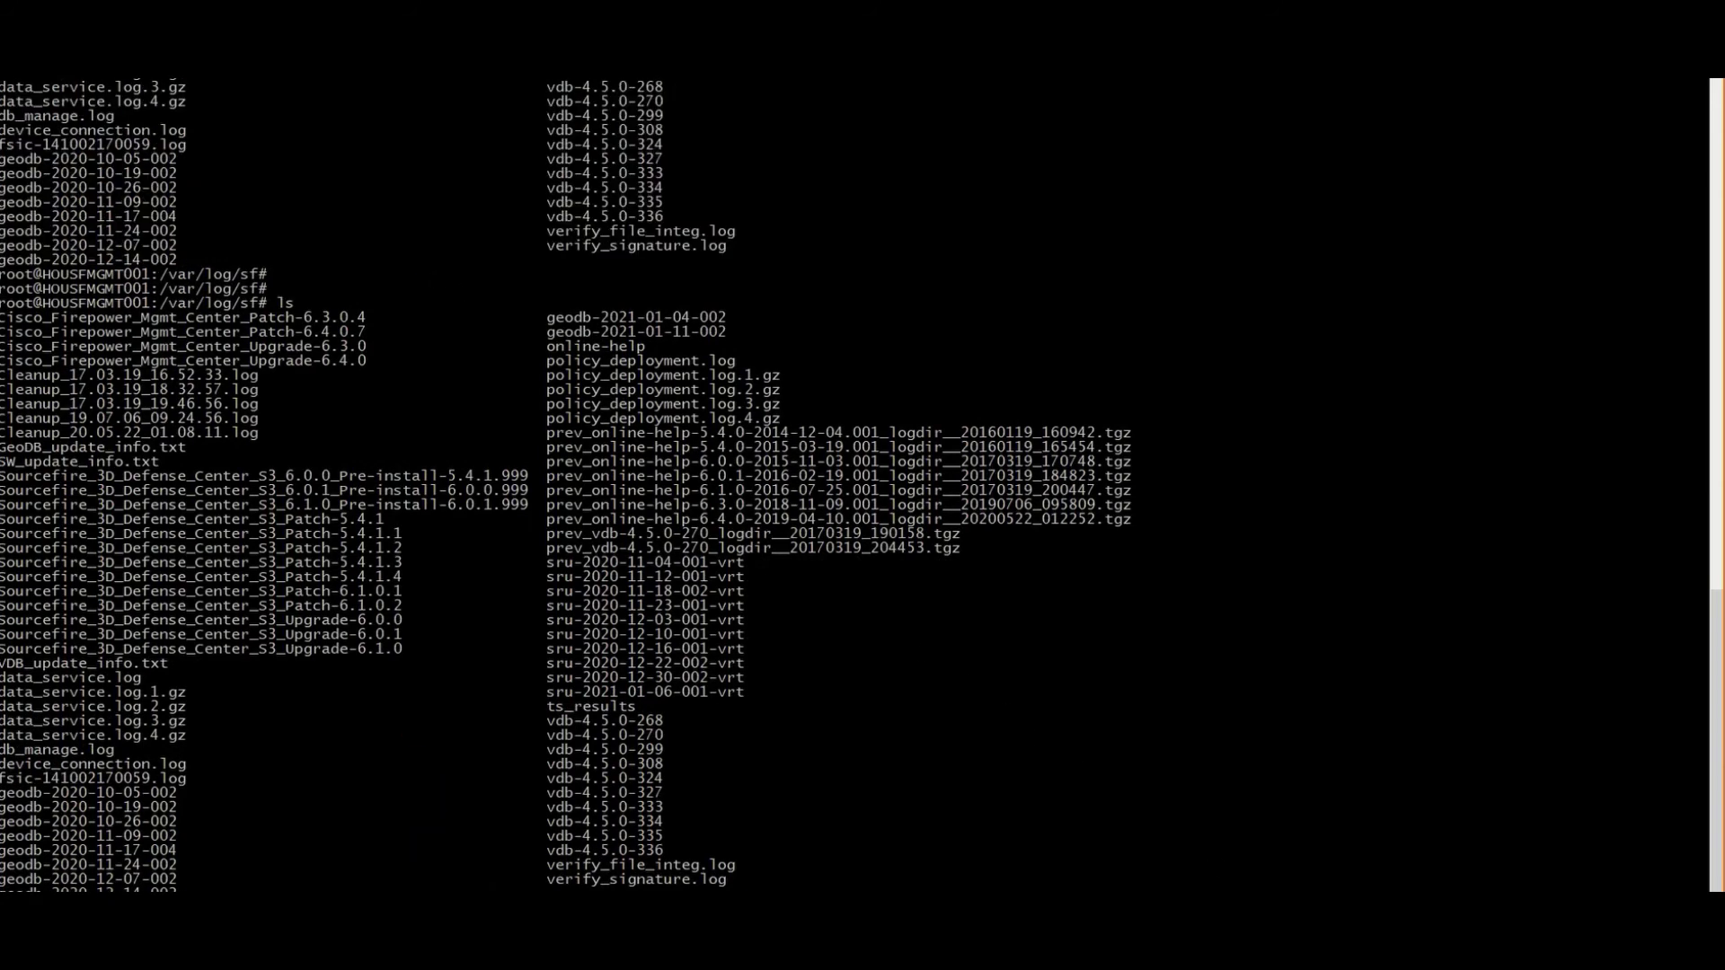
drag(384, 360, 18, 312)
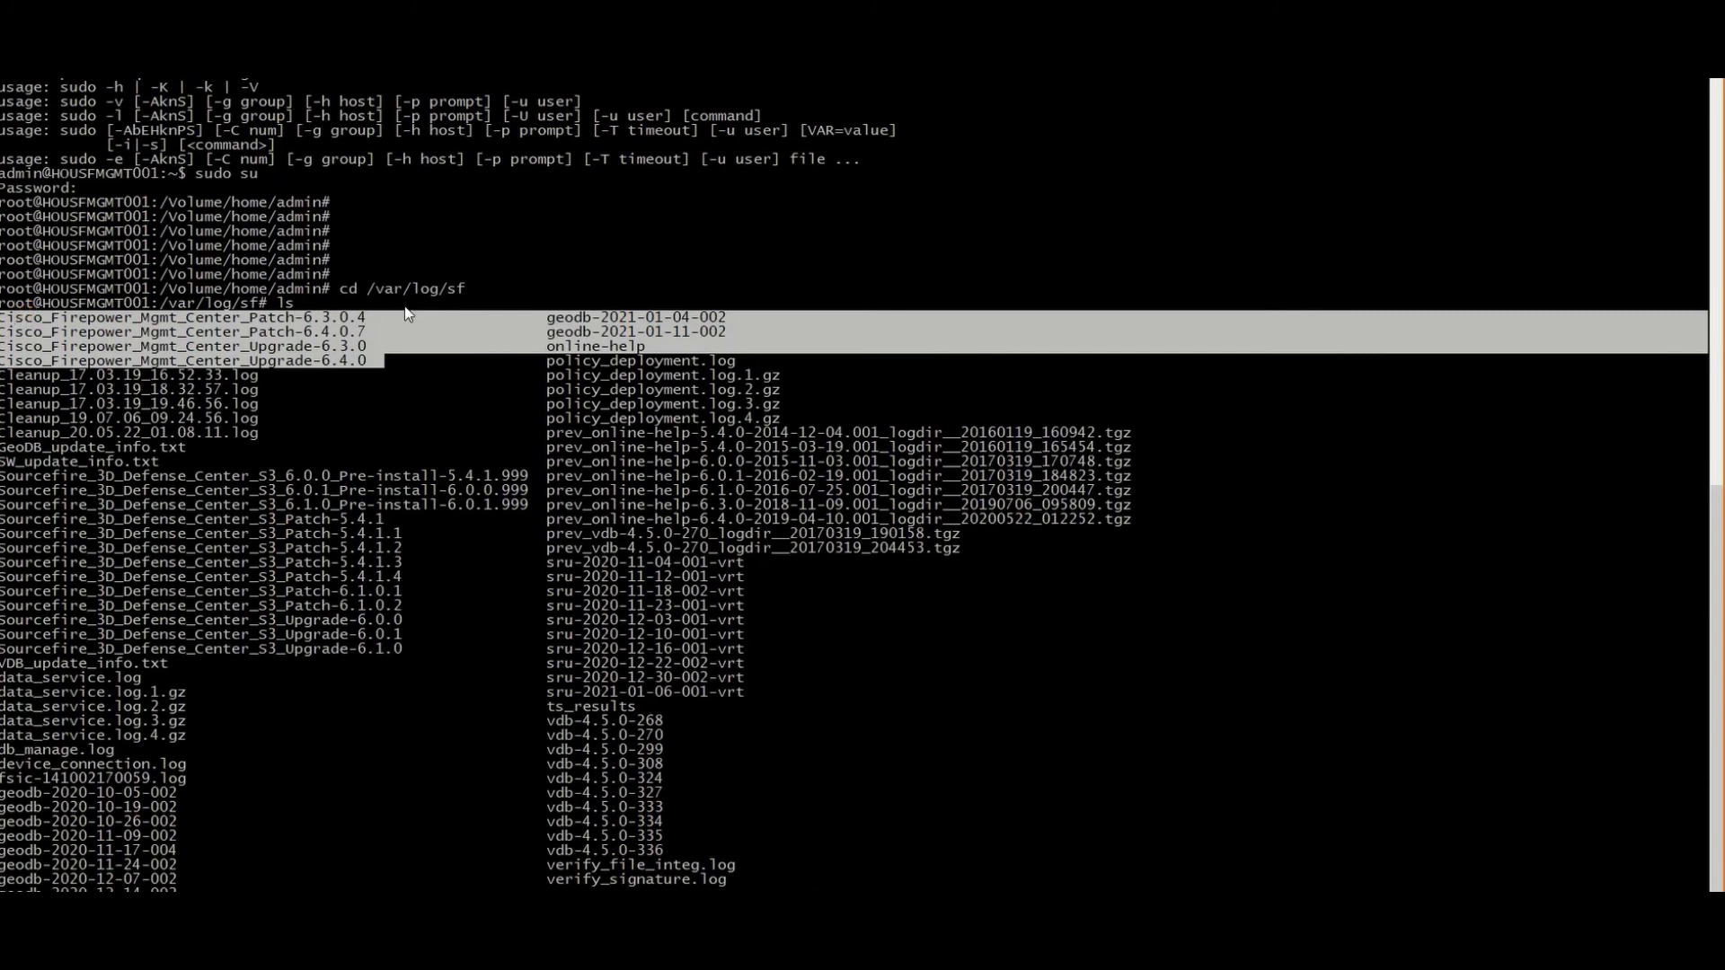
click(260, 440)
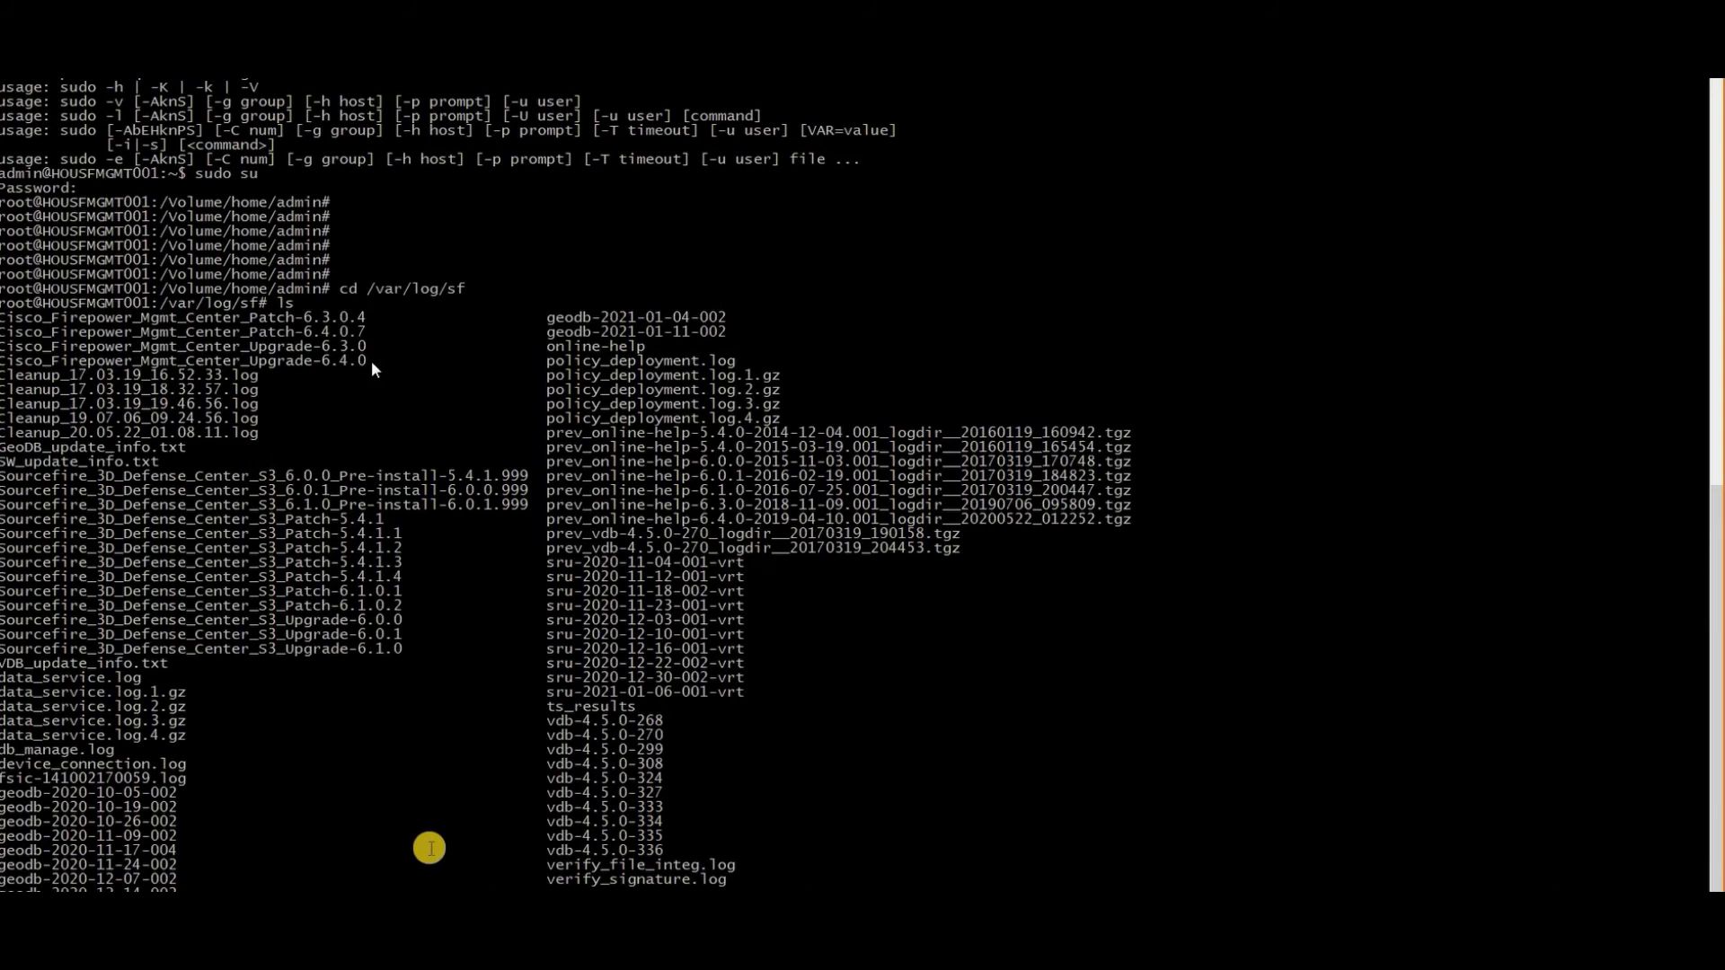
key(Return)
key(Return)
text(ls)
key(Return)
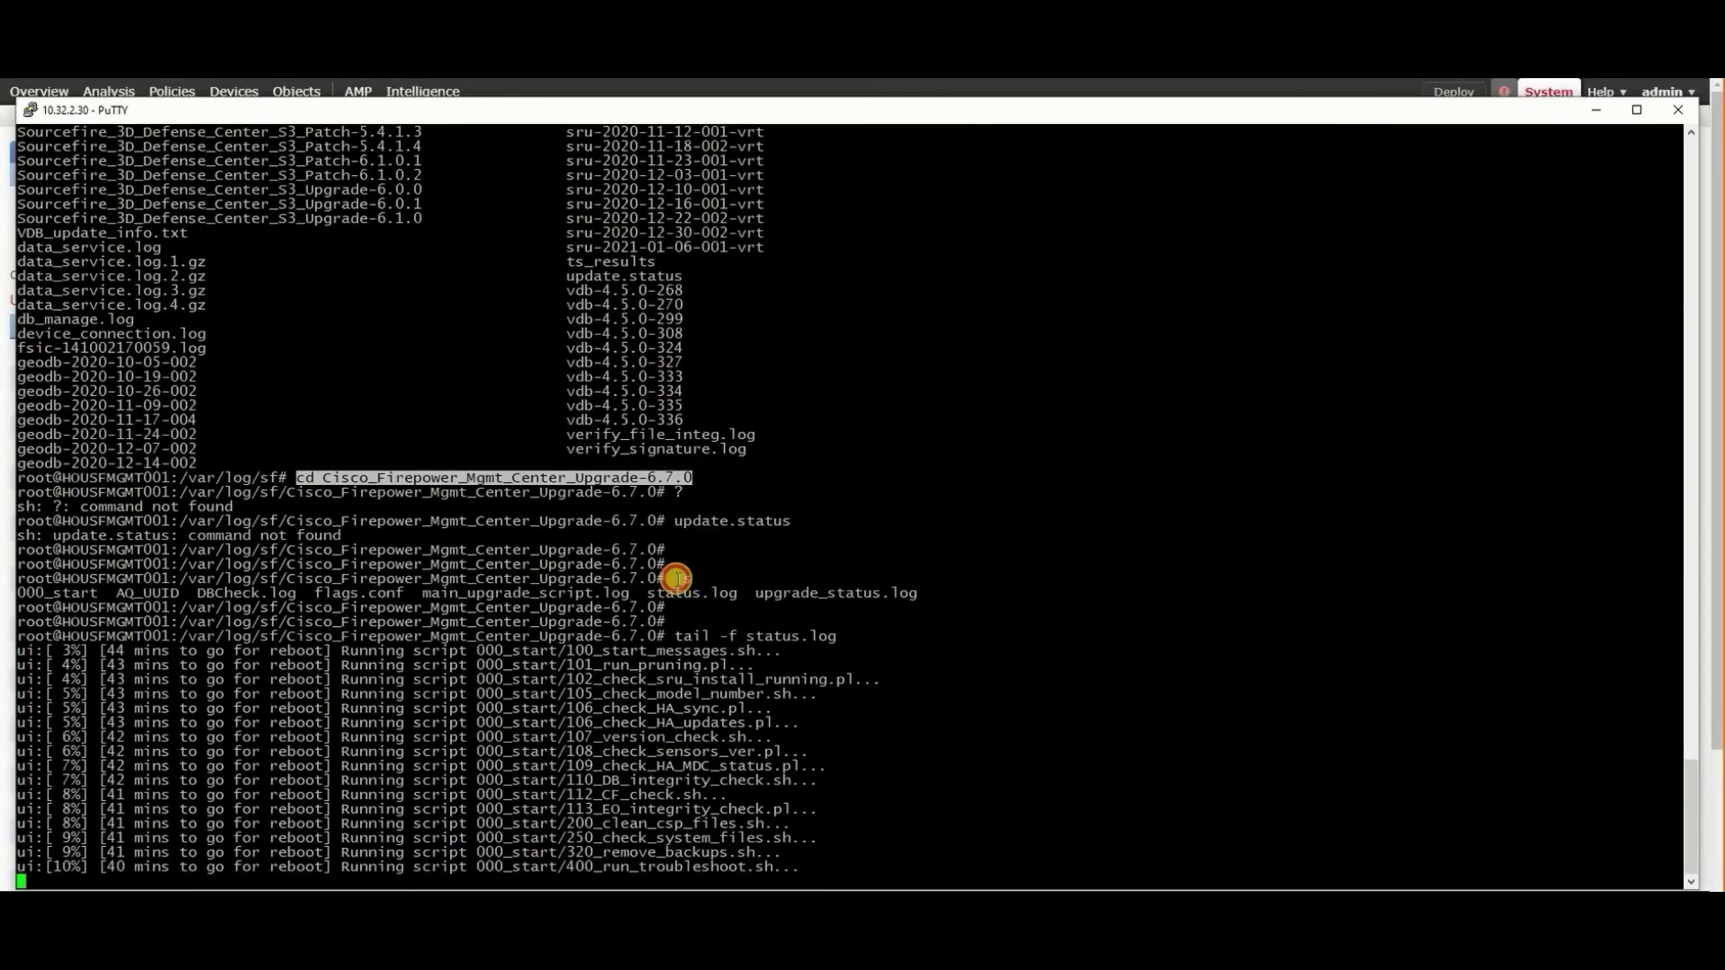
- Mark the cd into Cisco_Firepower_Mgmt_Center_Upgrade-6.7.0, ls, tail -f status.log and 10% progress
double_click(680, 578)
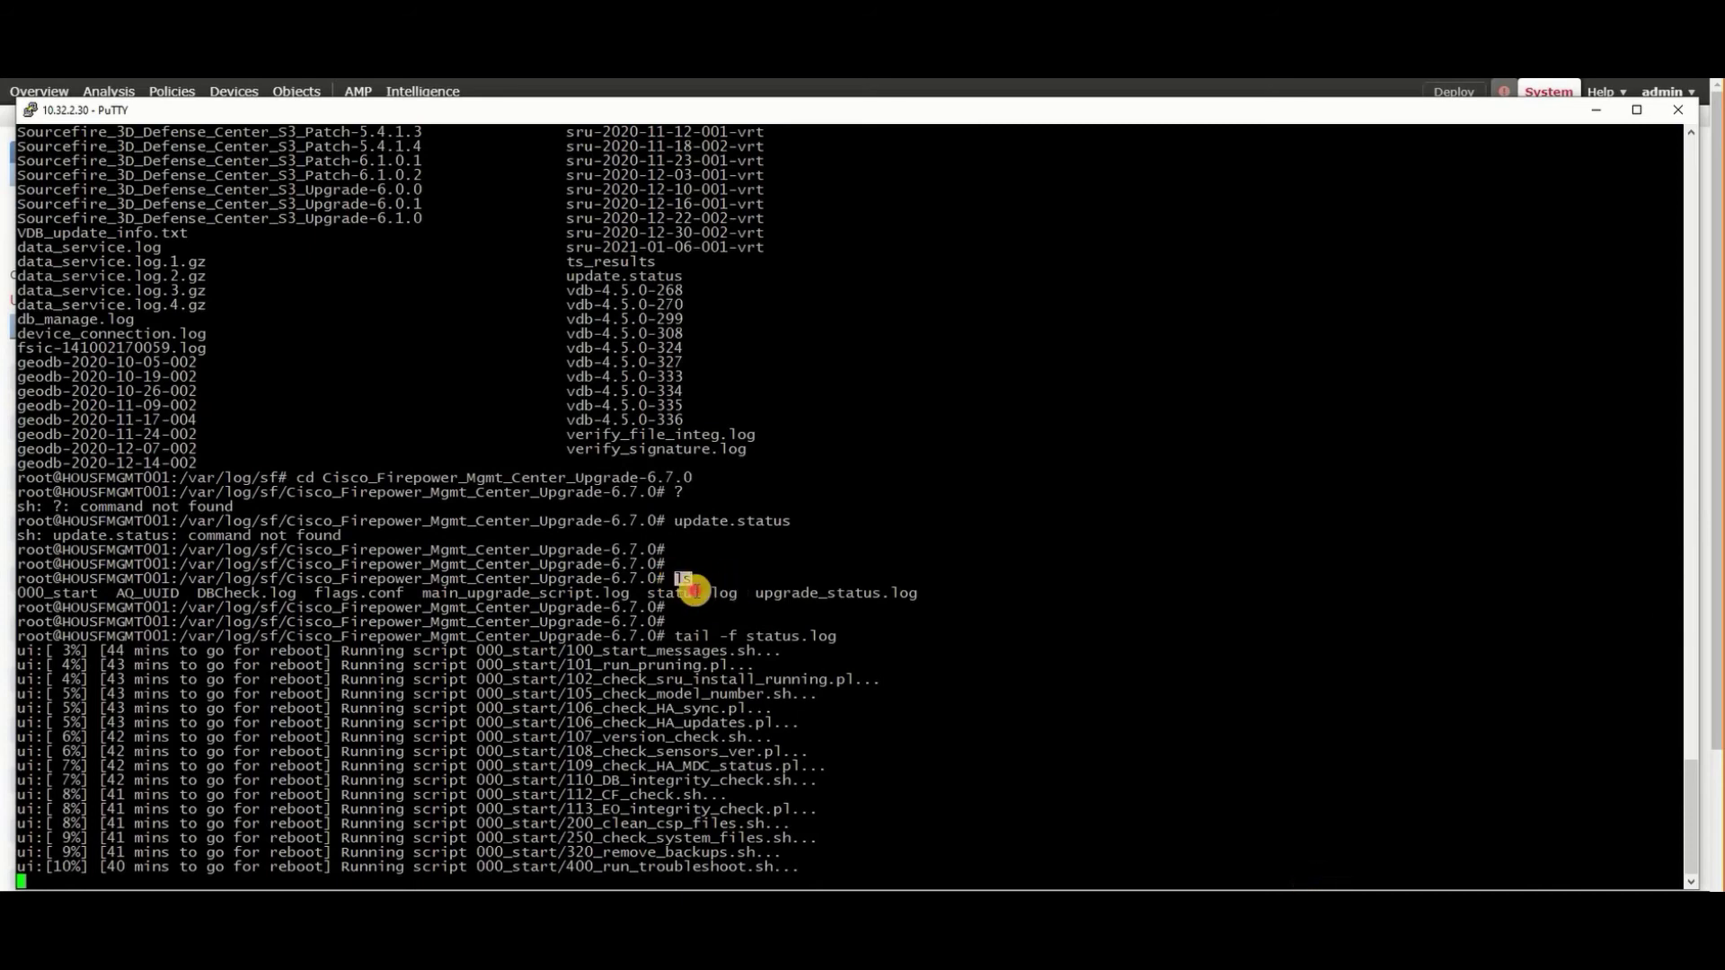
click(384, 459)
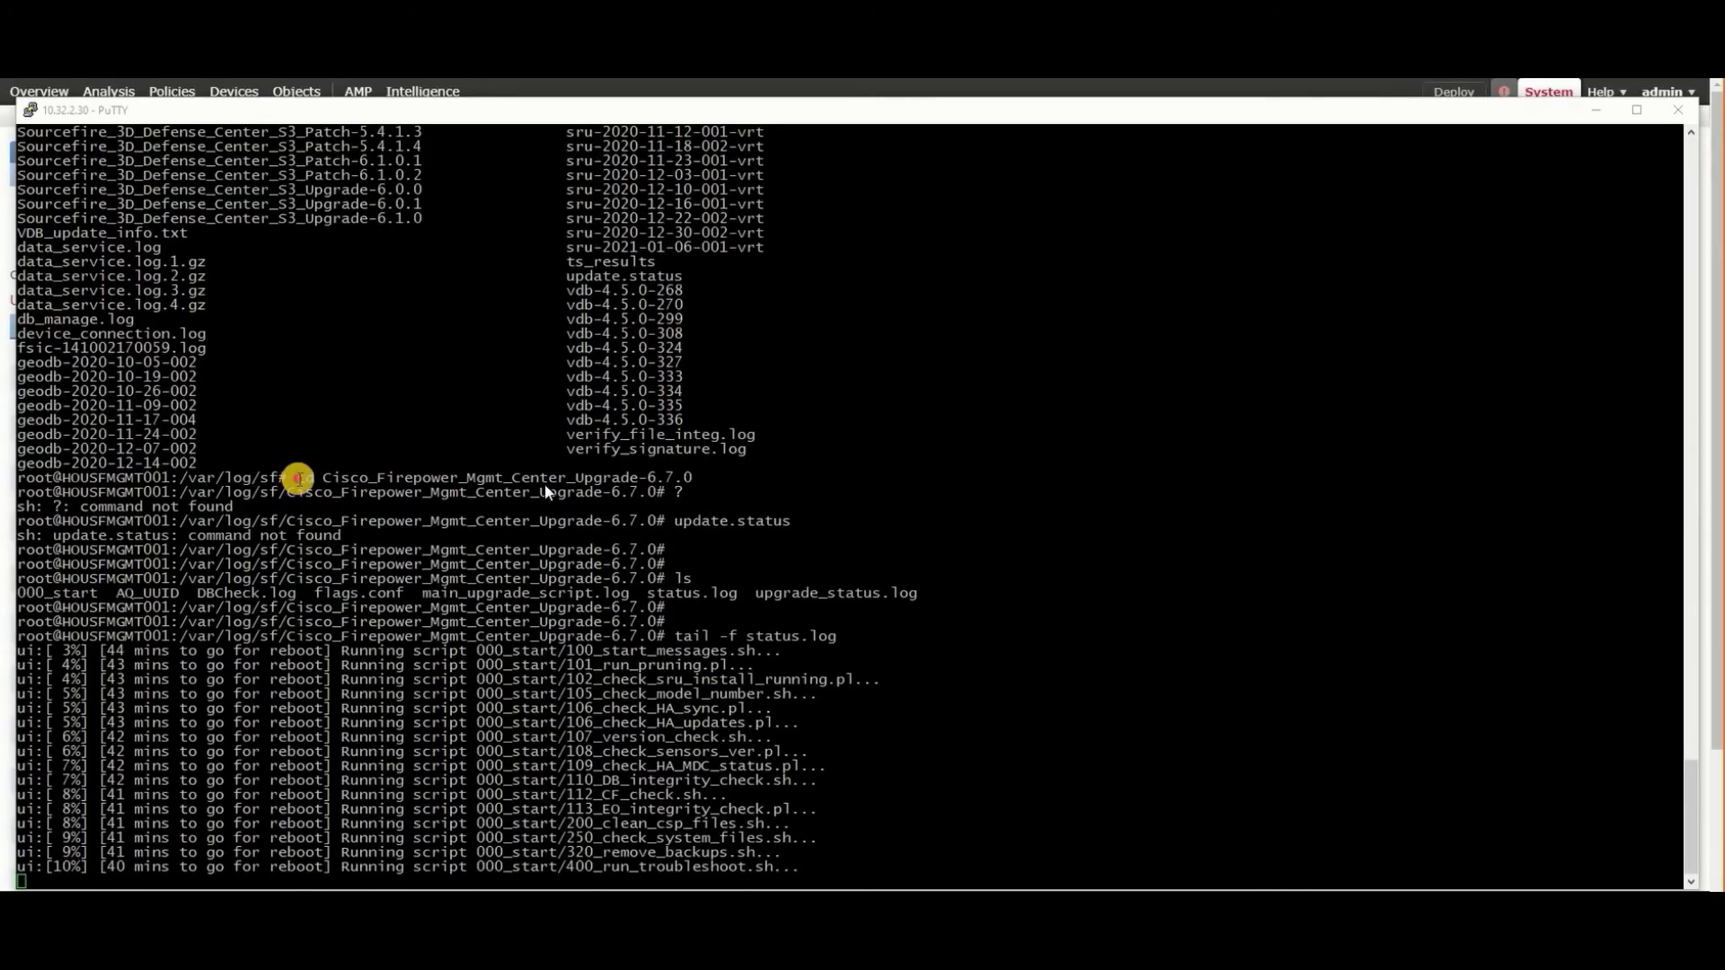
drag(299, 478, 691, 477)
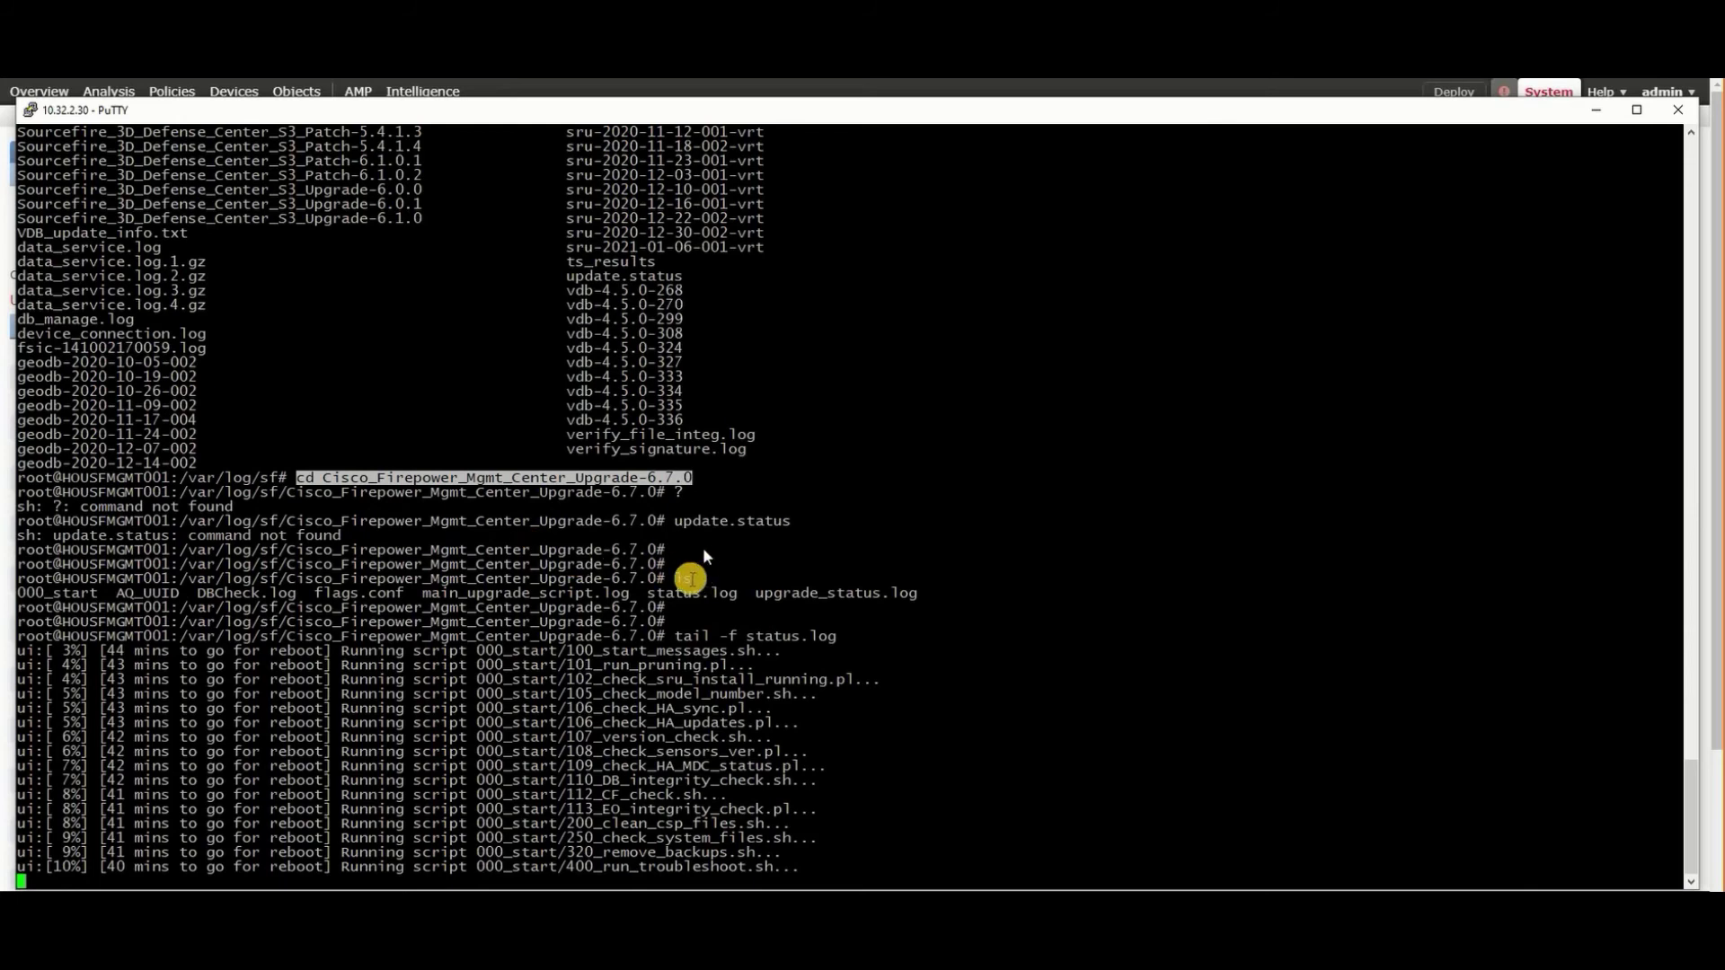
double_click(684, 579)
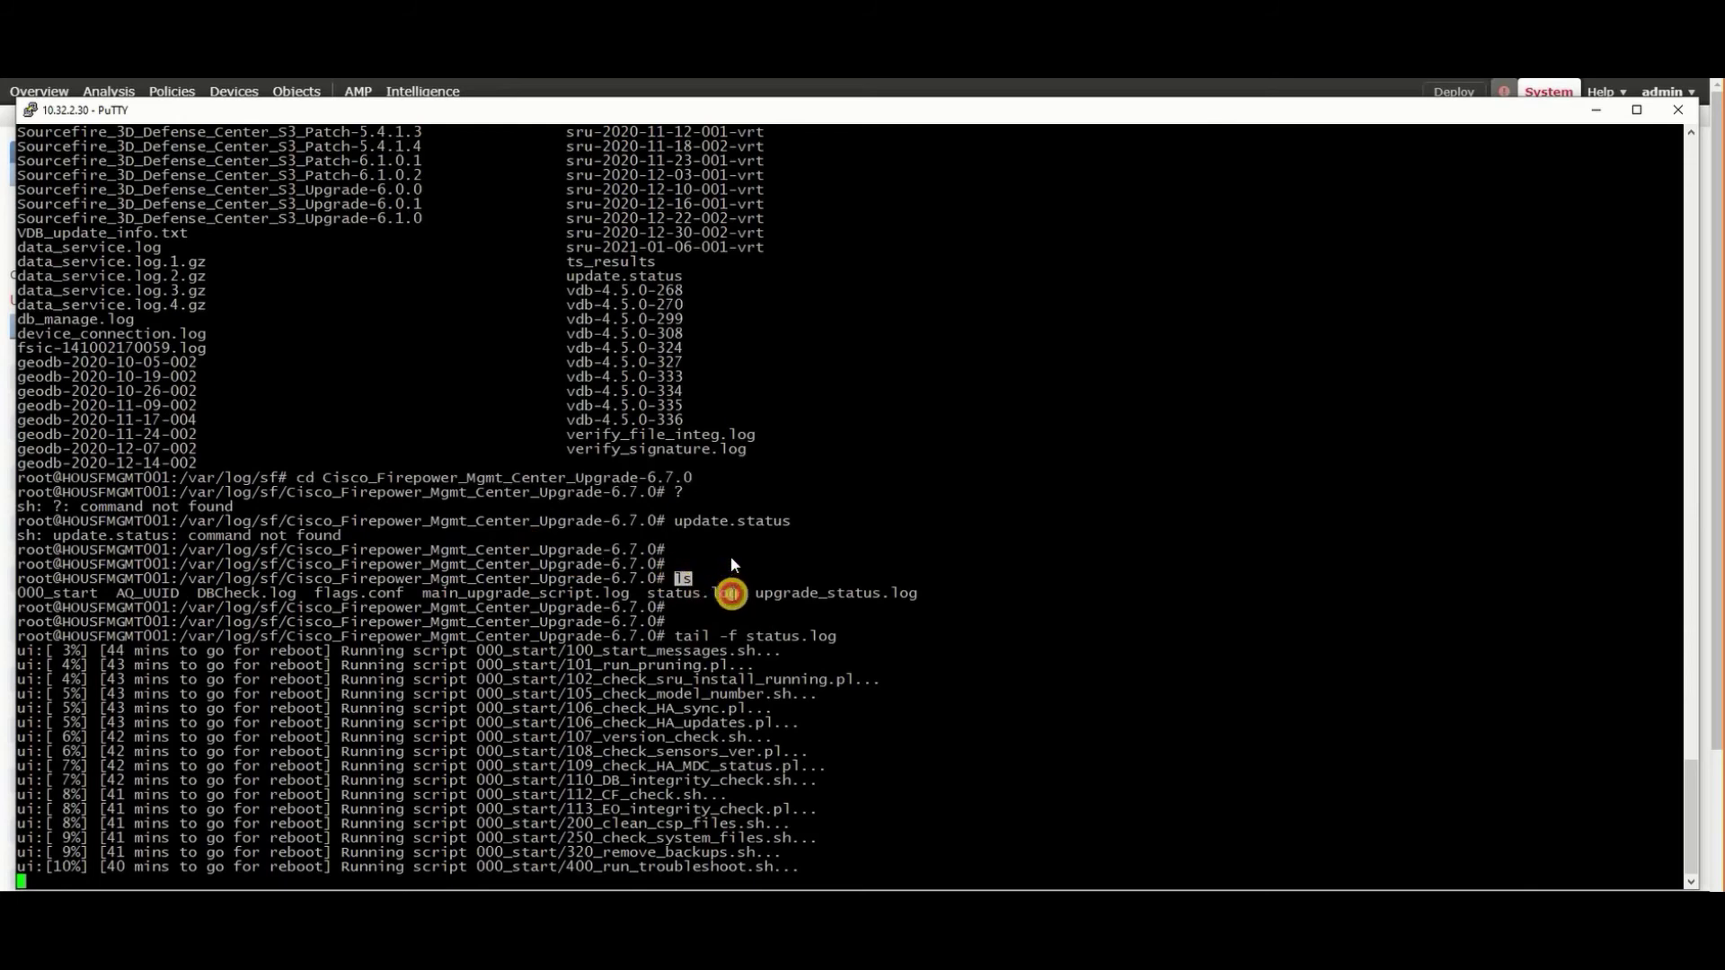
double_click(662, 589)
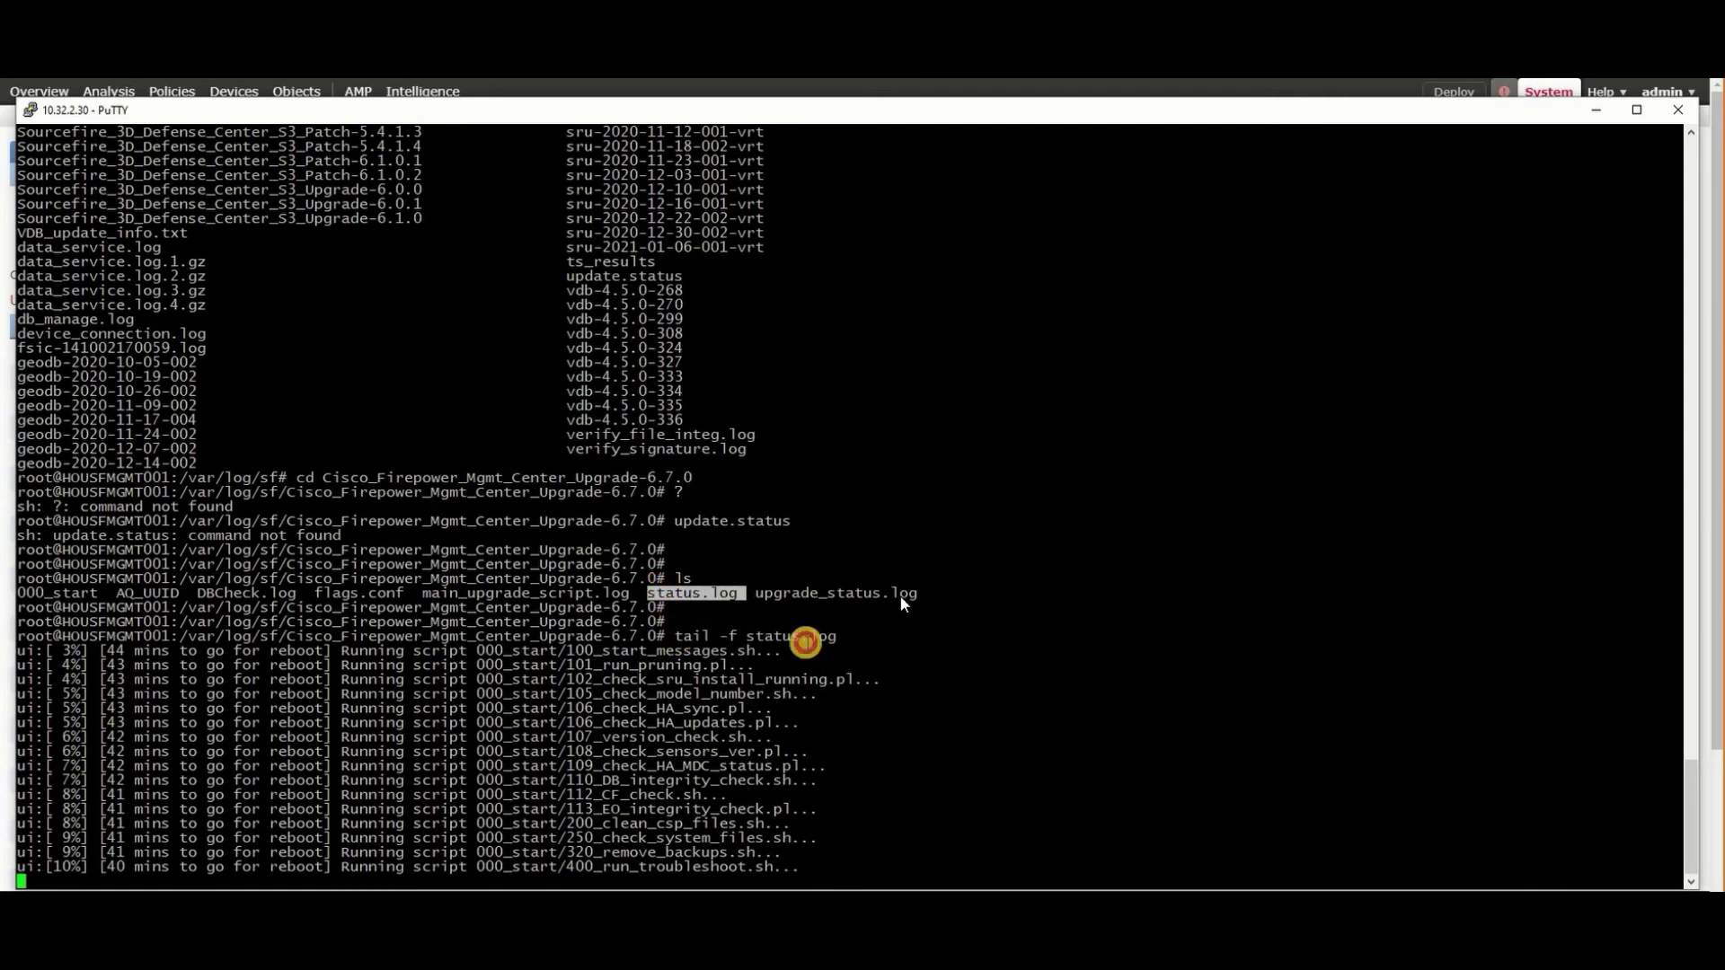
drag(769, 643, 675, 632)
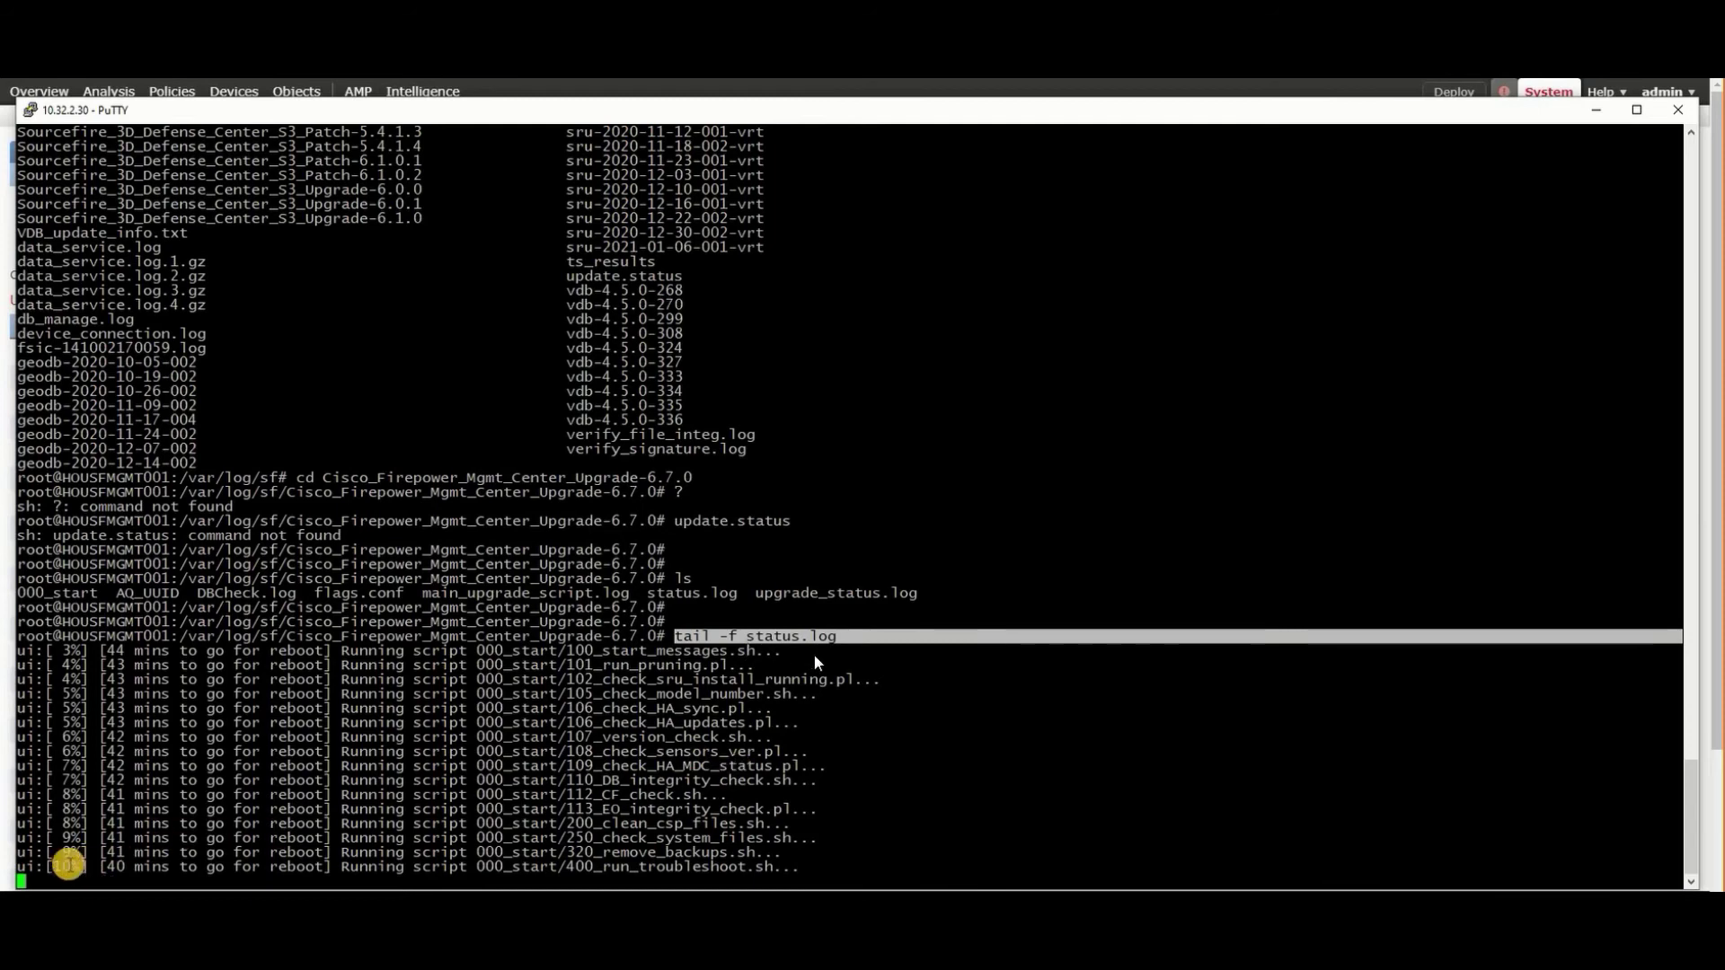
double_click(56, 866)
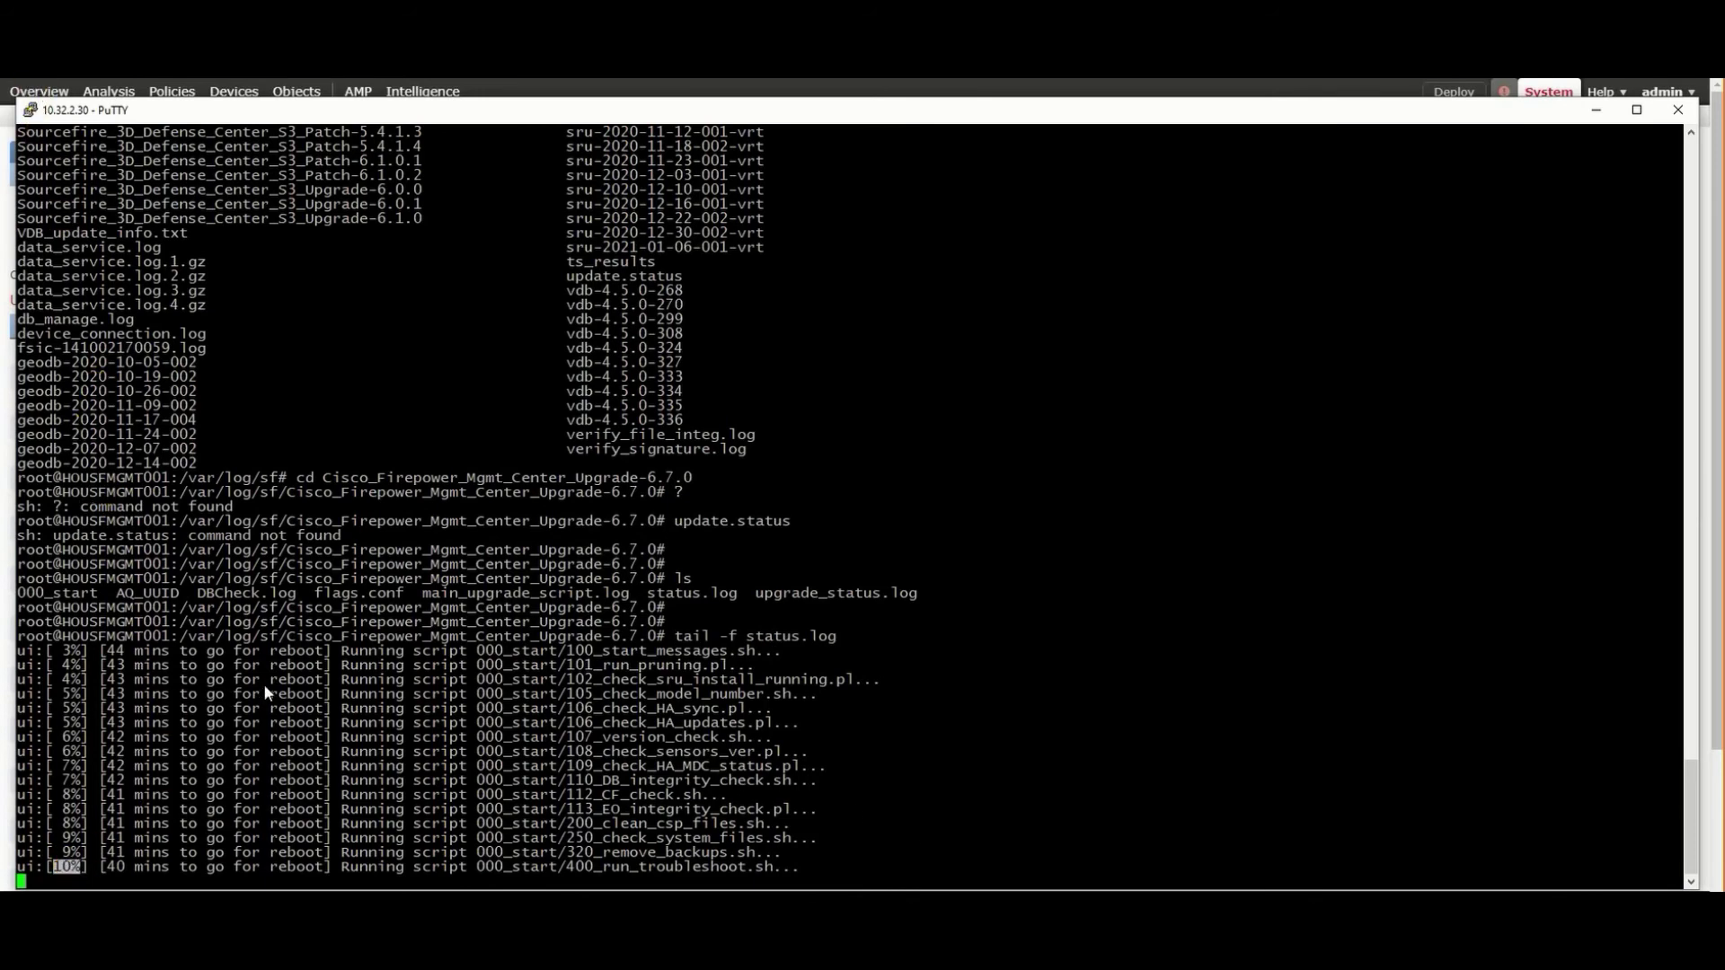
- Scroll back through the PuTTY session and select the show version output confirming 6.7.0 (Build 65)
scroll(500, 285, up, 9)
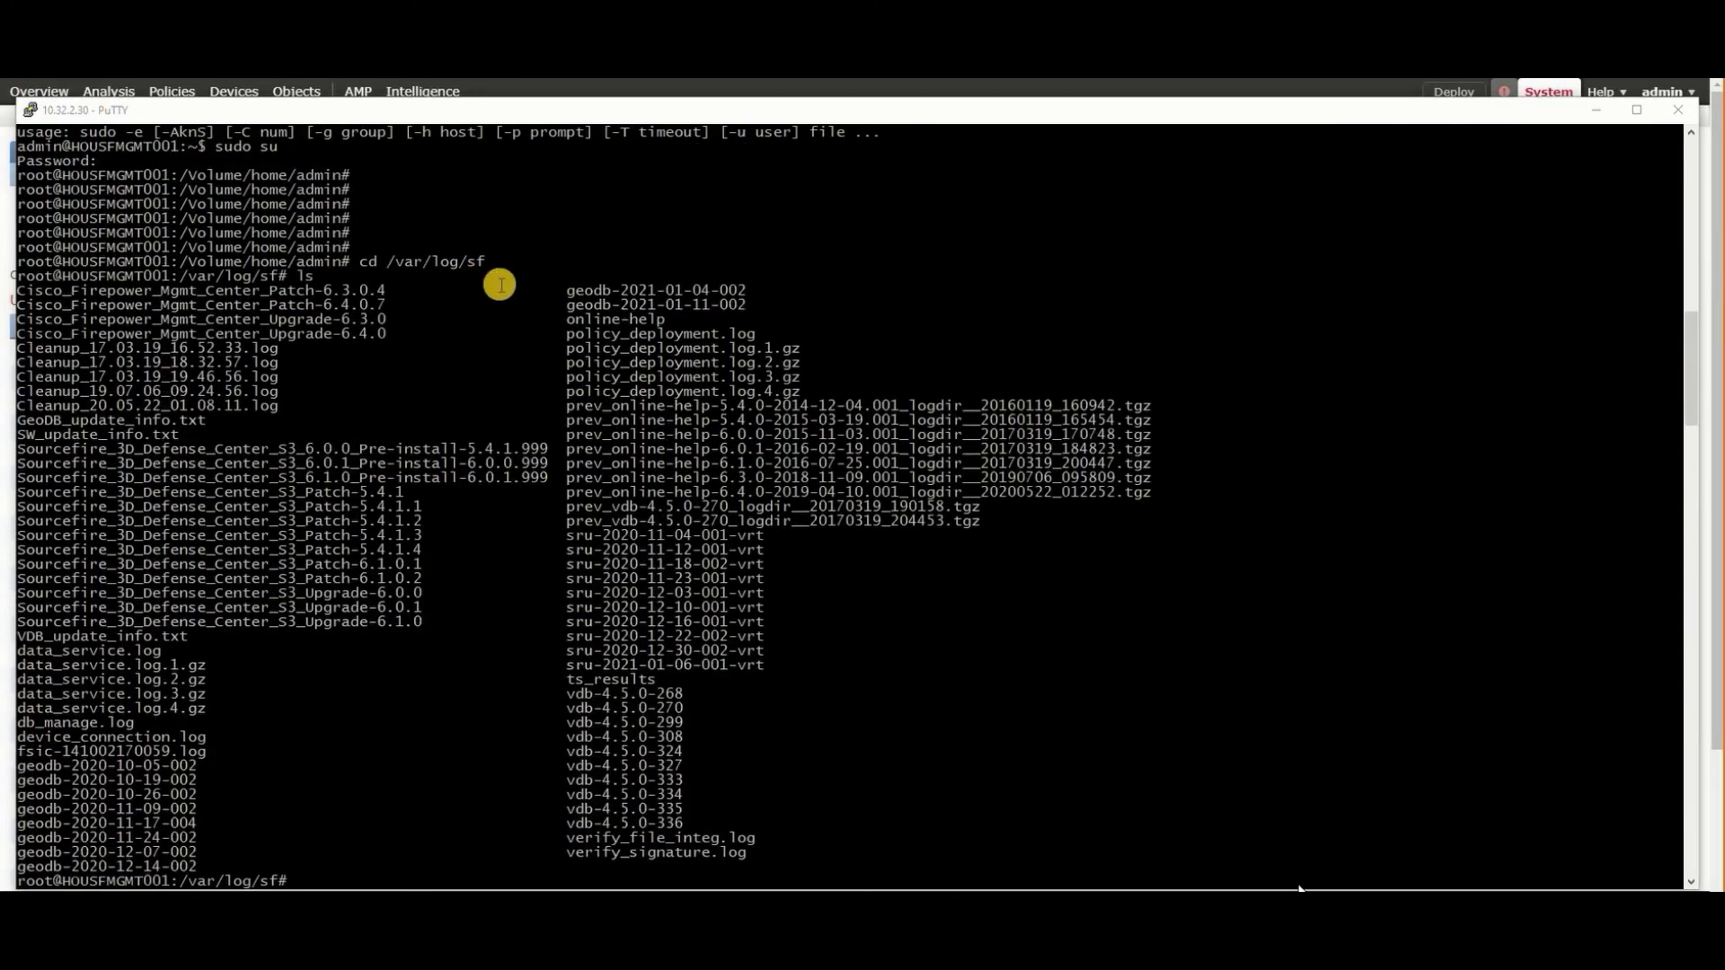
drag(489, 258, 361, 261)
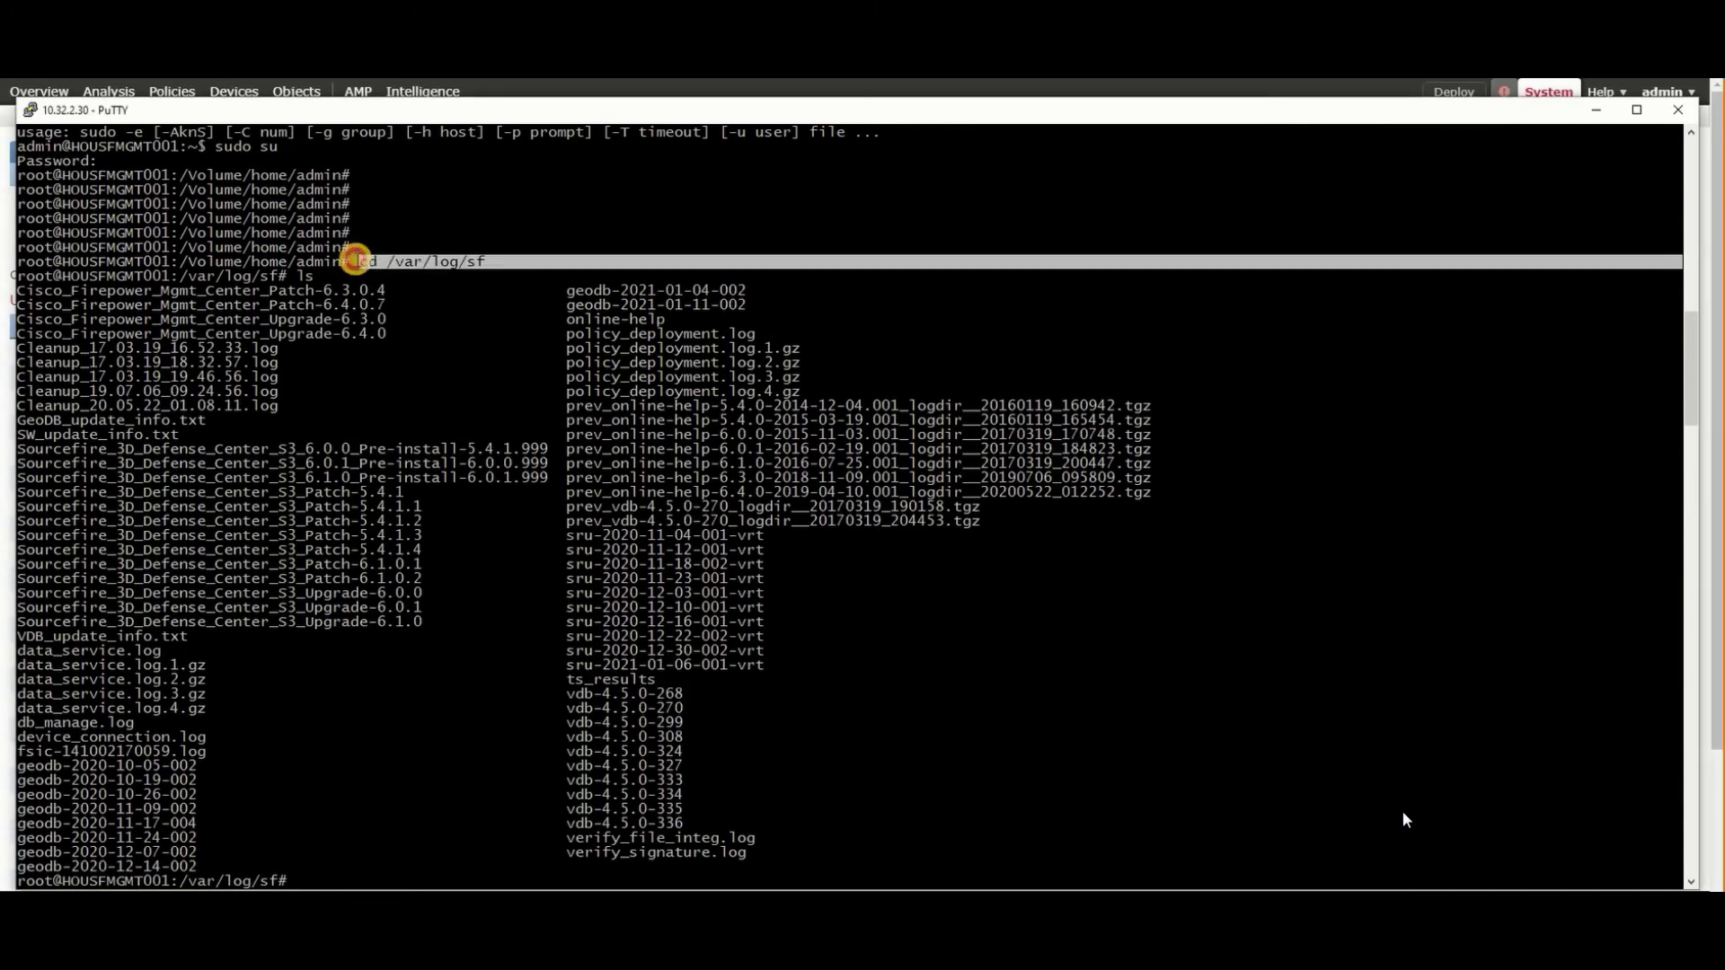
click(214, 192)
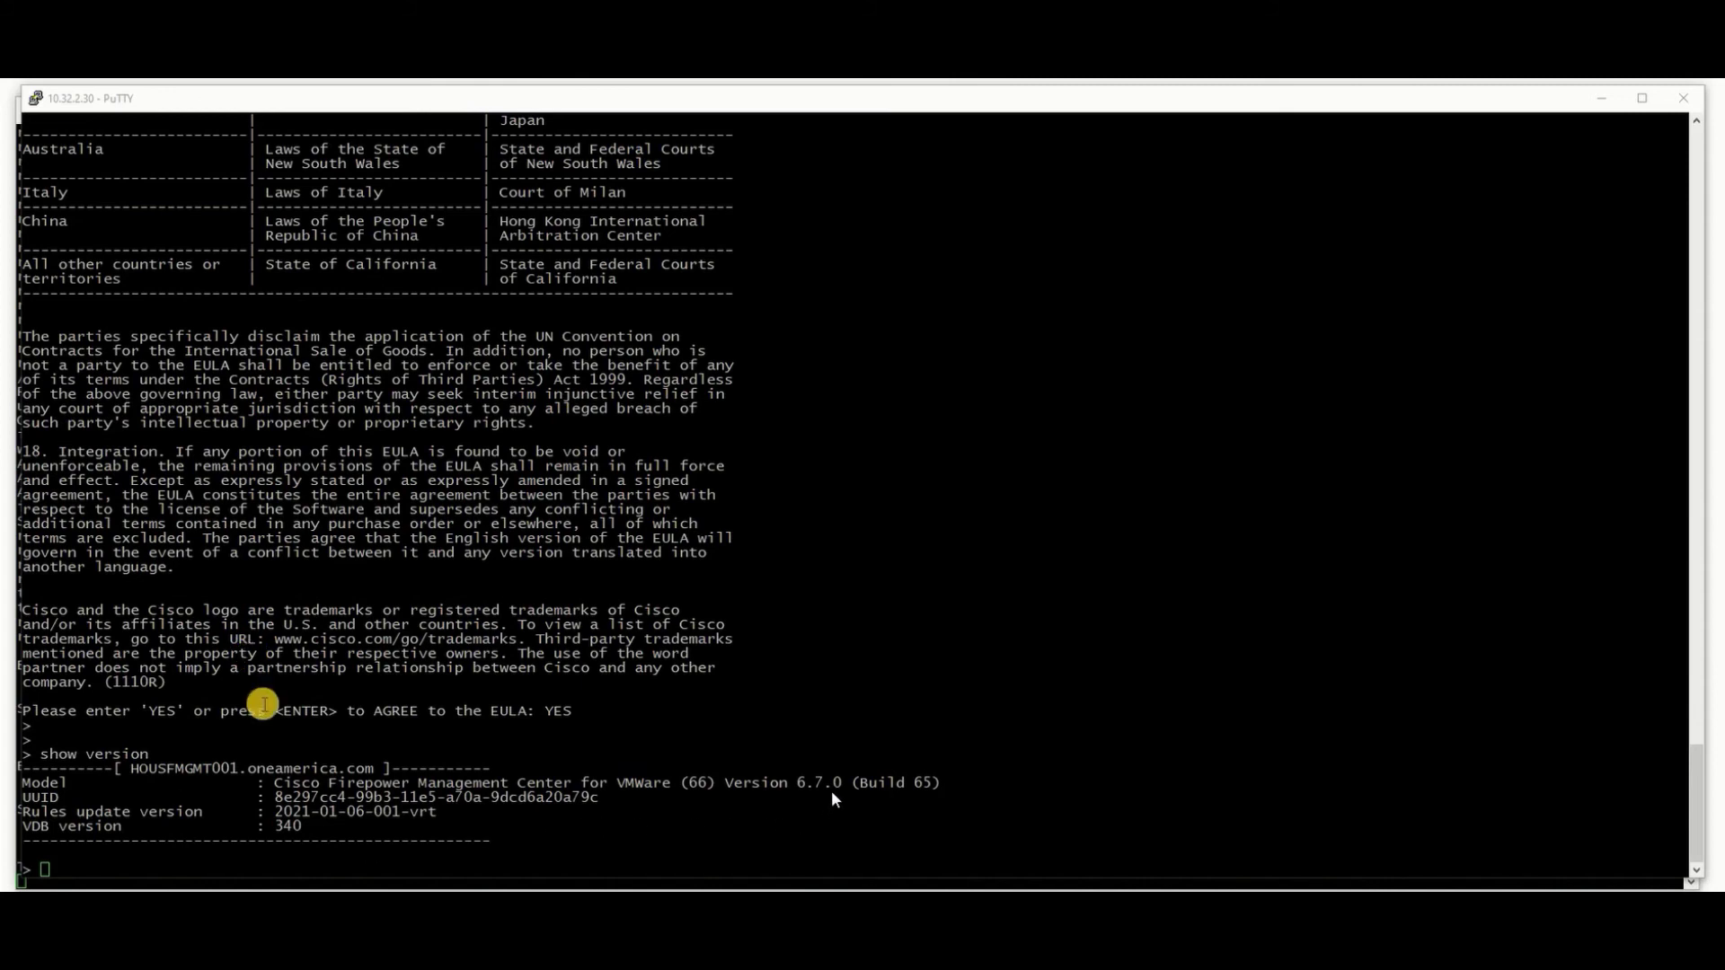
drag(590, 839, 26, 757)
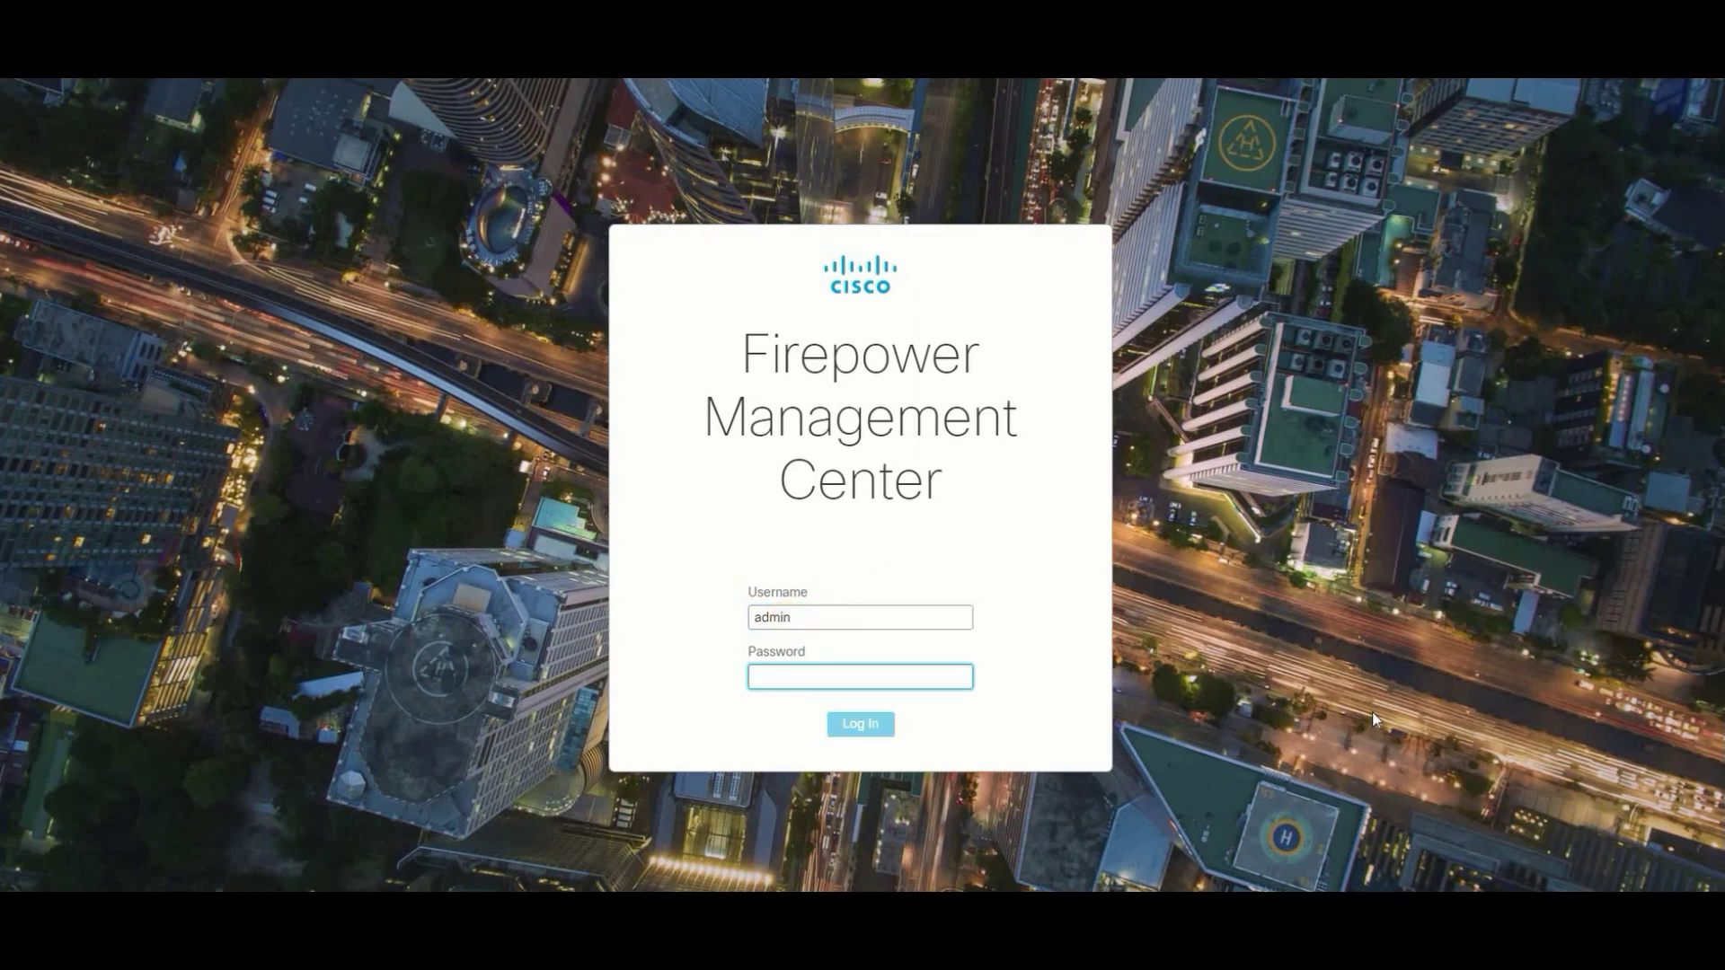
- Log in to the FMC web page with the entered credentials to reach the Summary Dashboard
click(1372, 711)
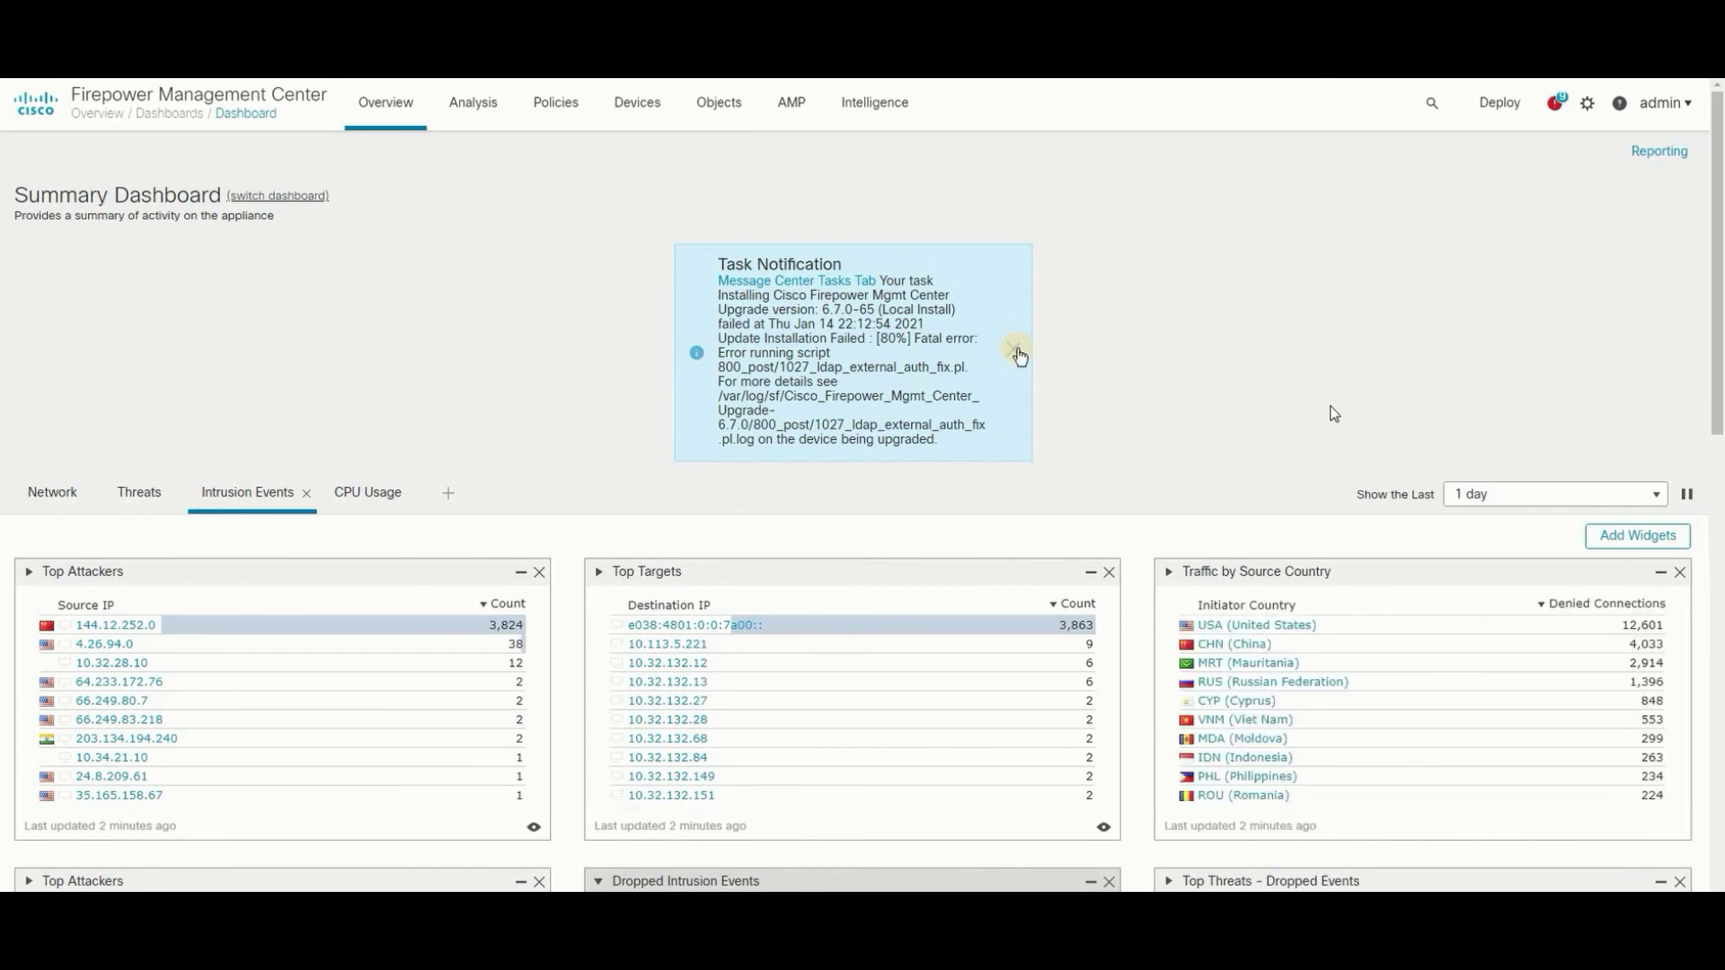
- Dismiss the upgrade task notification and go to Deploy > Deployment to list the eight pending sensors
click(1017, 353)
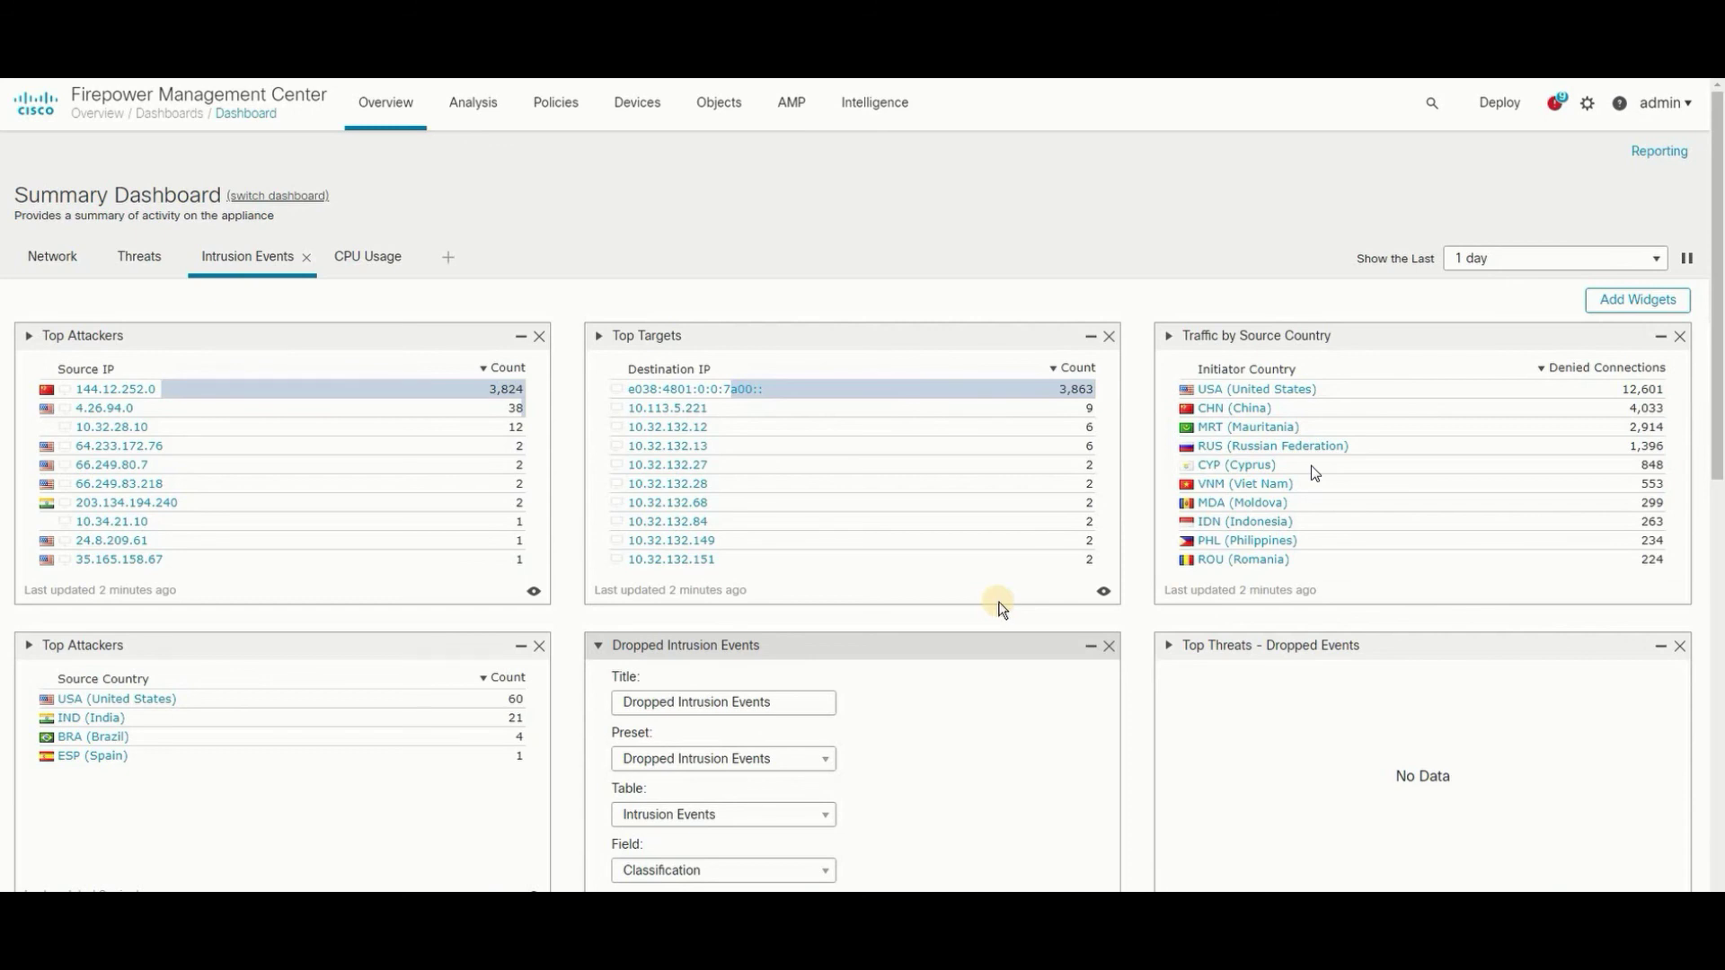
click(1496, 105)
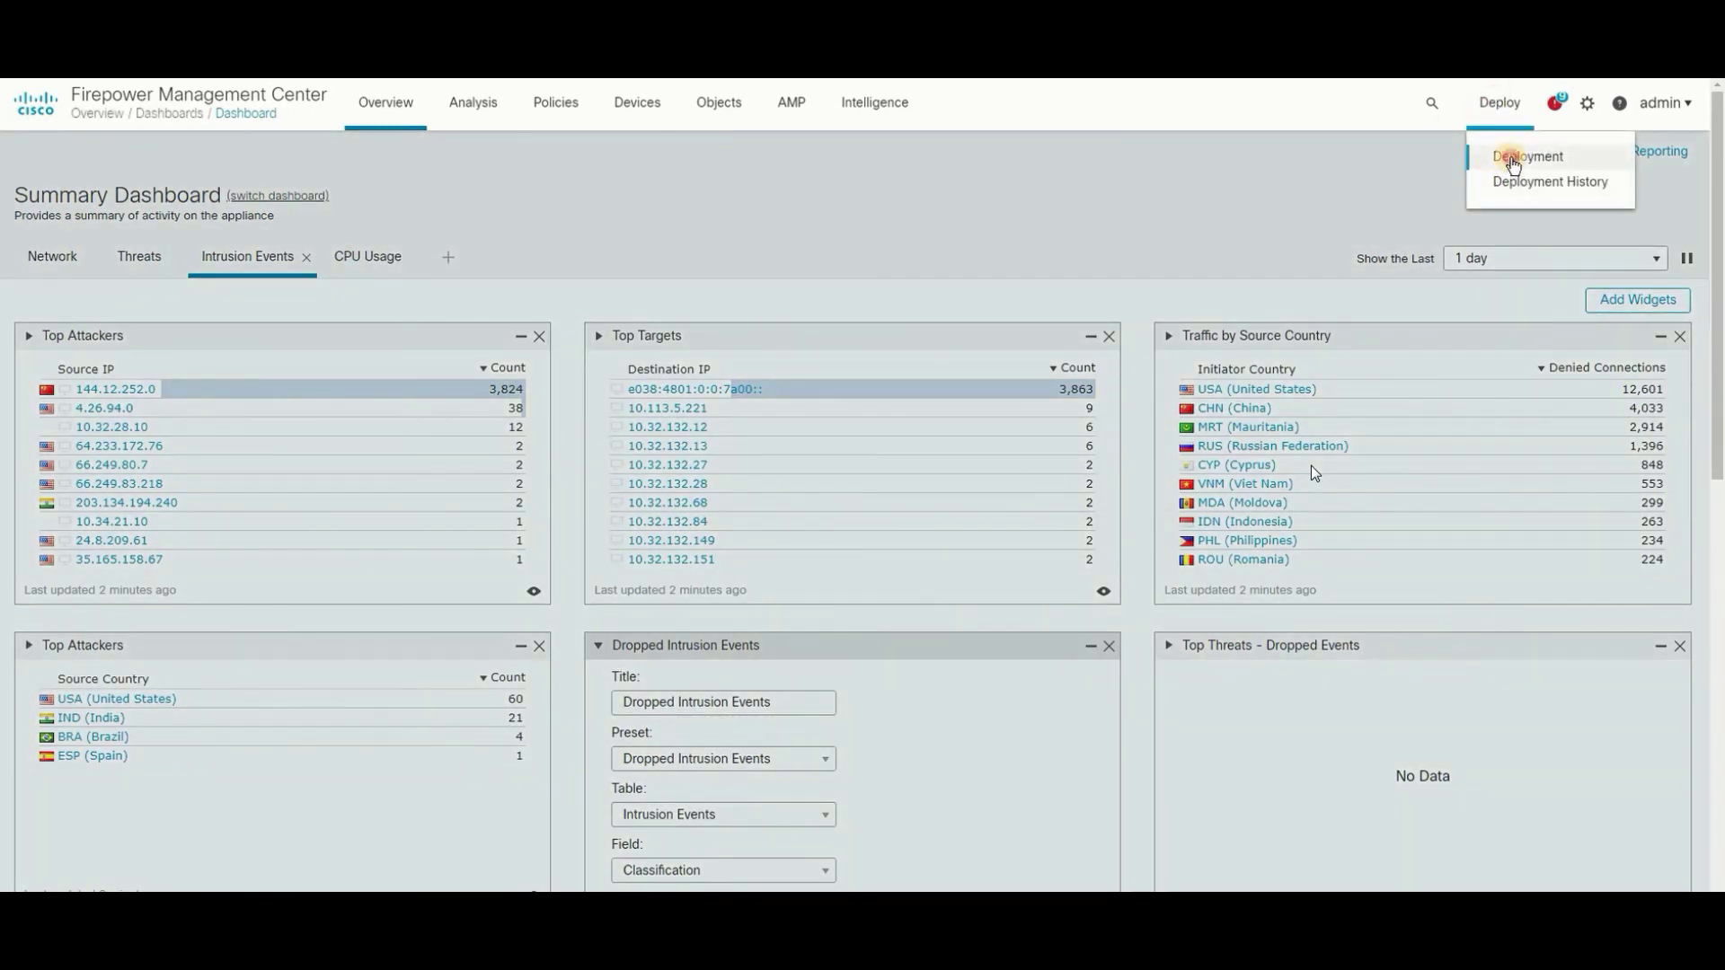
click(1514, 158)
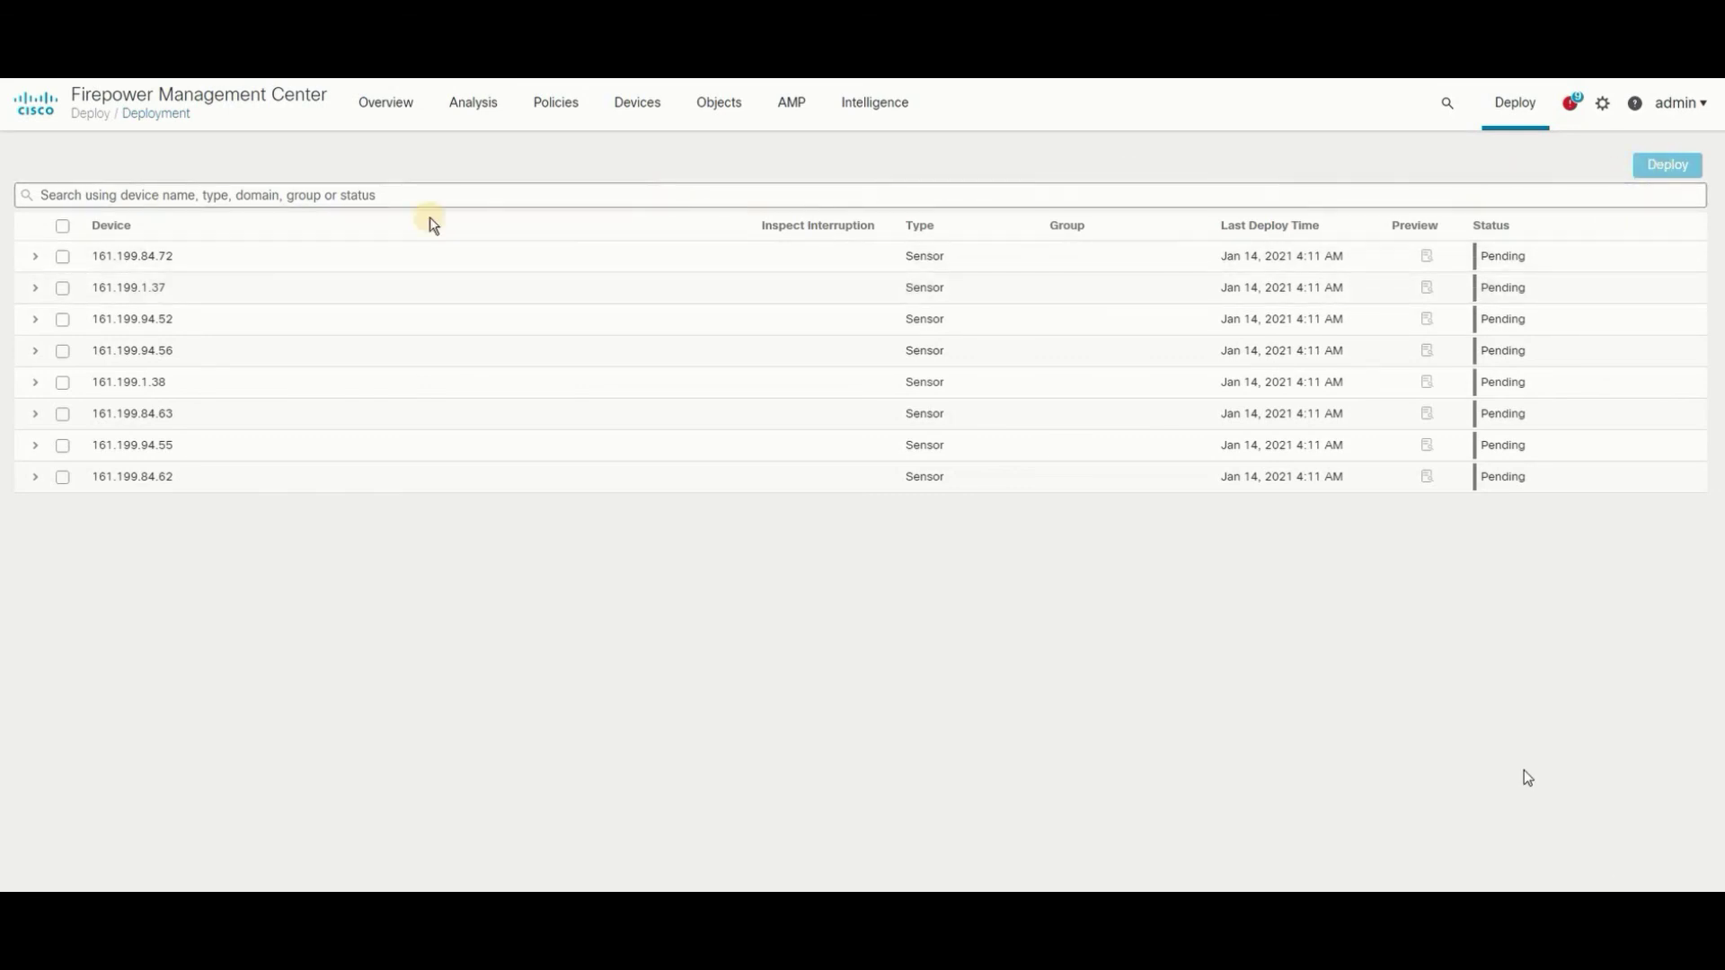
- Select all eight sensors for deployment, start a deploy, then cancel it
click(62, 226)
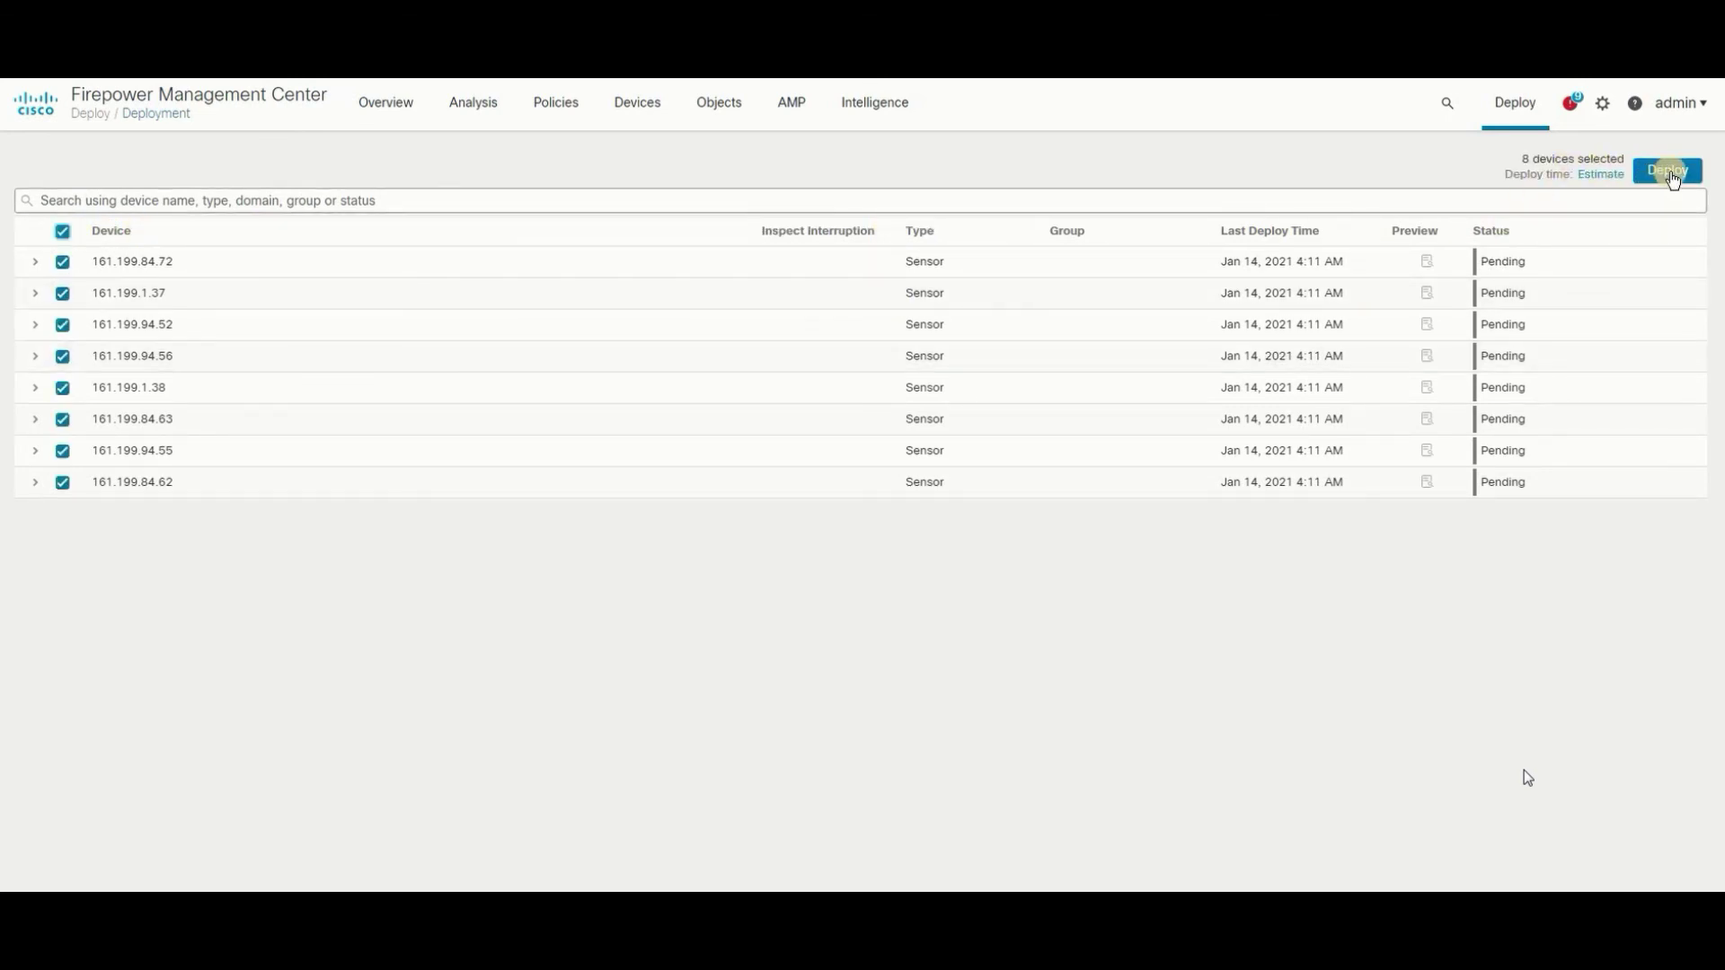
click(1669, 172)
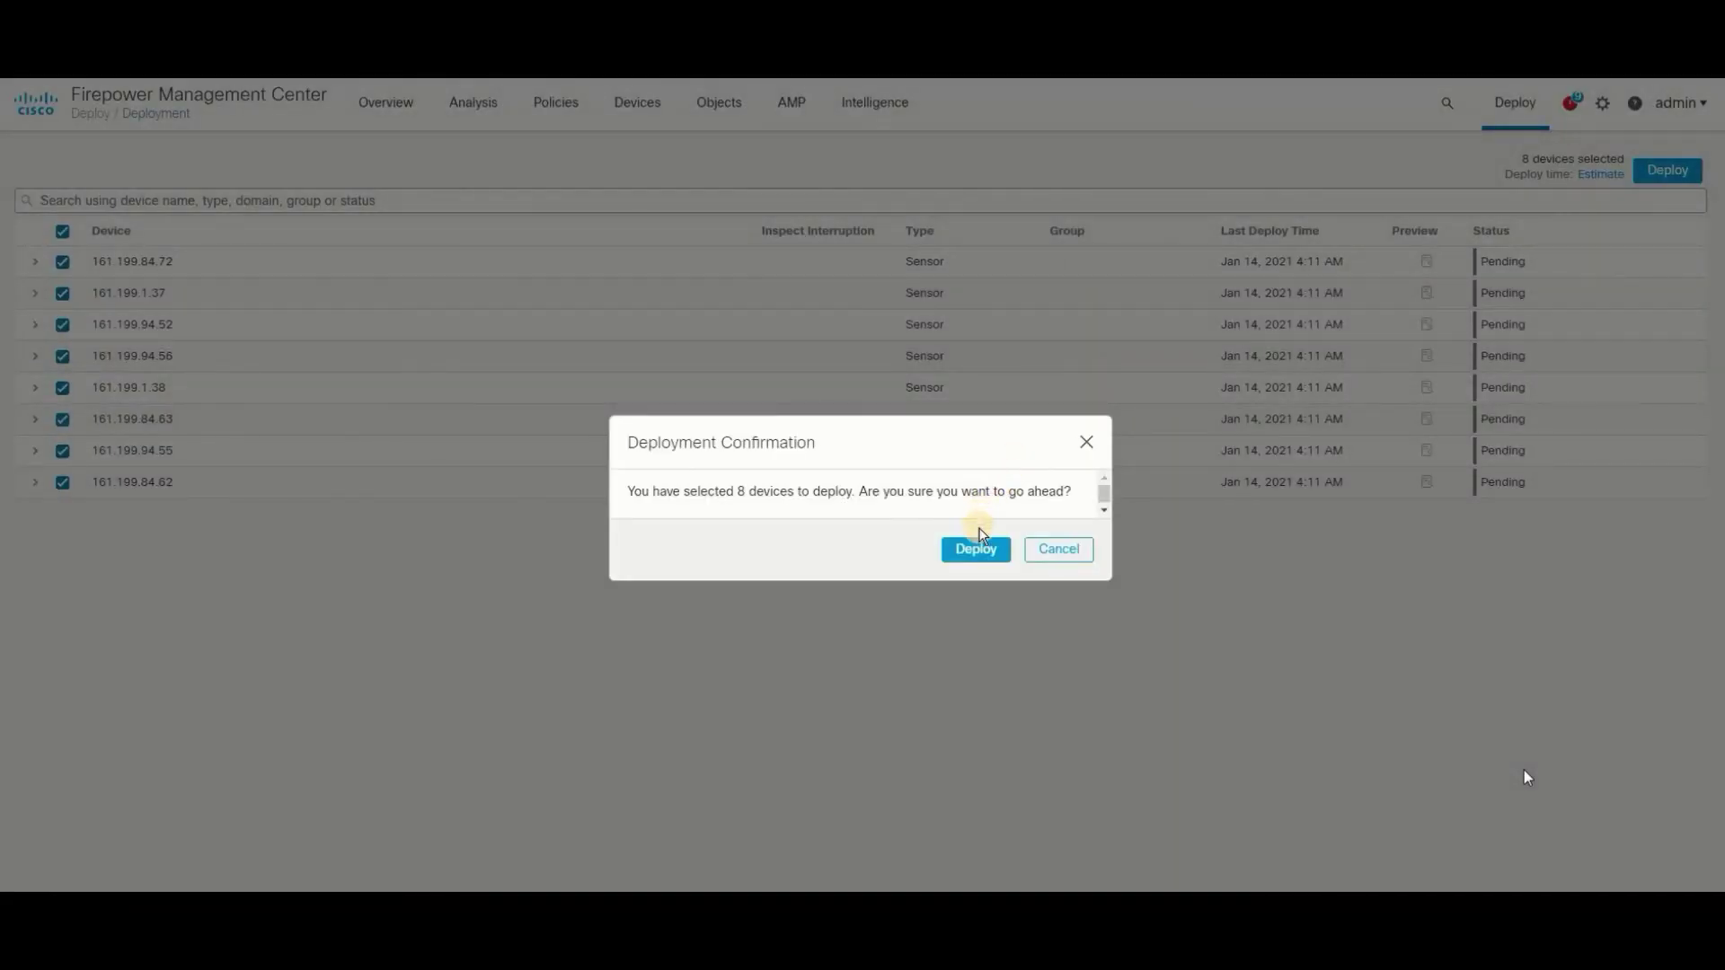
click(1079, 557)
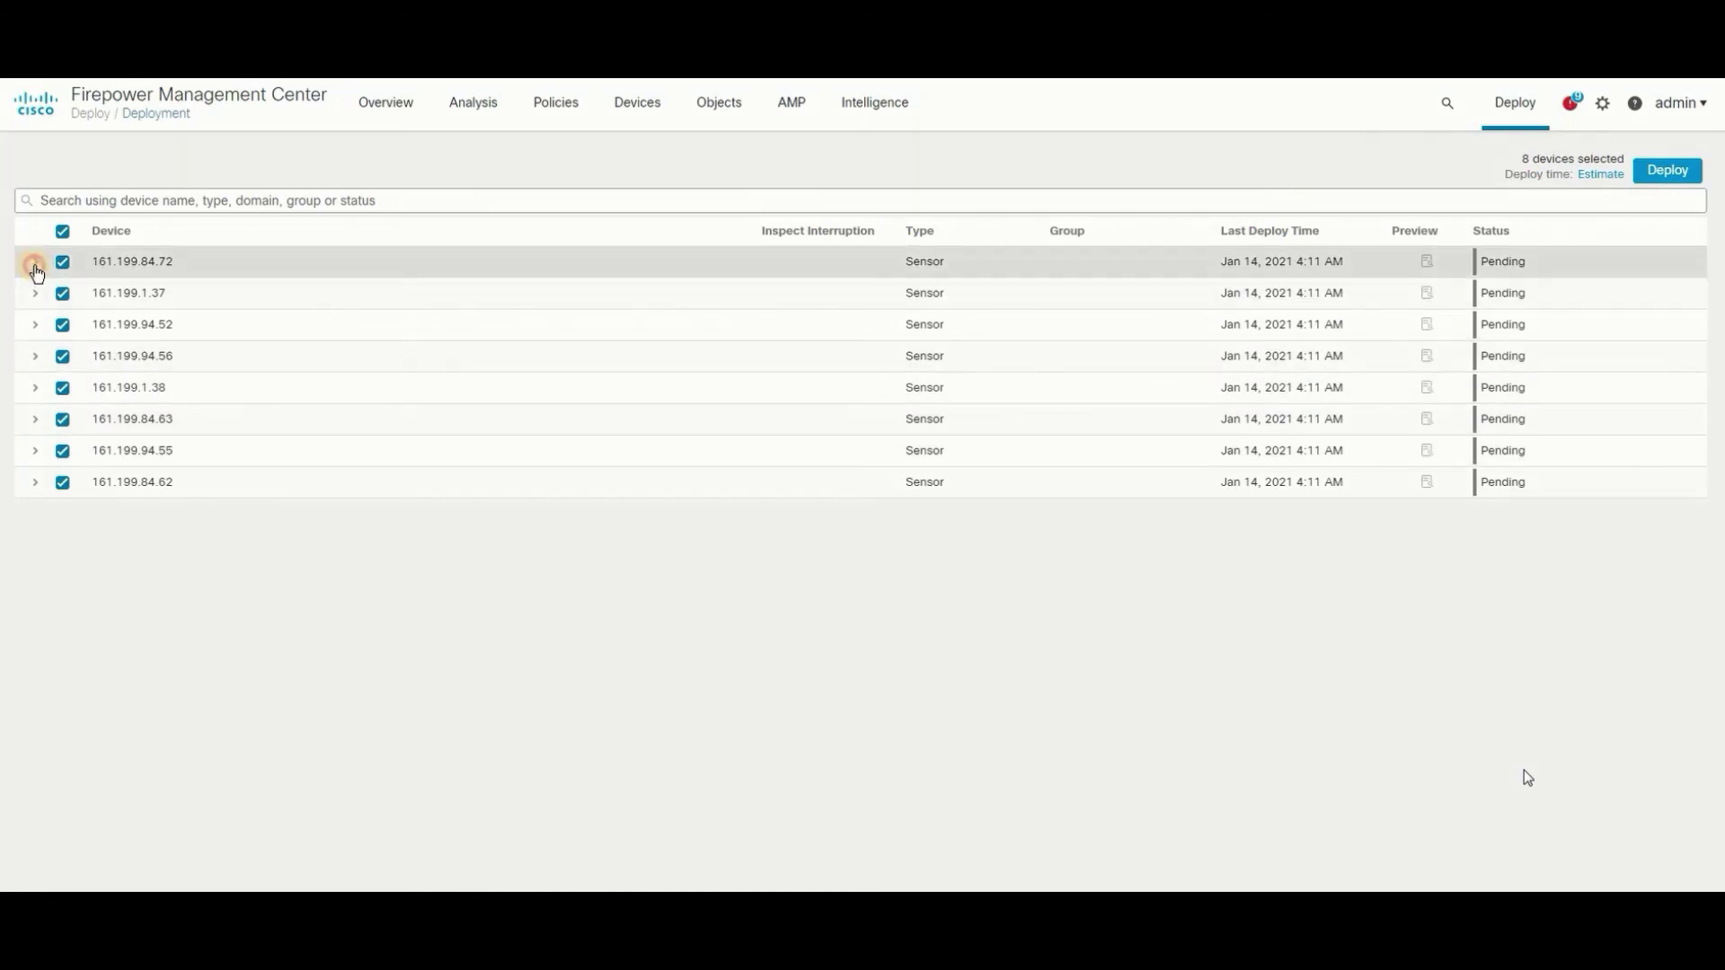
- Expand 161.199.84.72 to review its pending policies, then browse the Overview list and admin menu
click(35, 262)
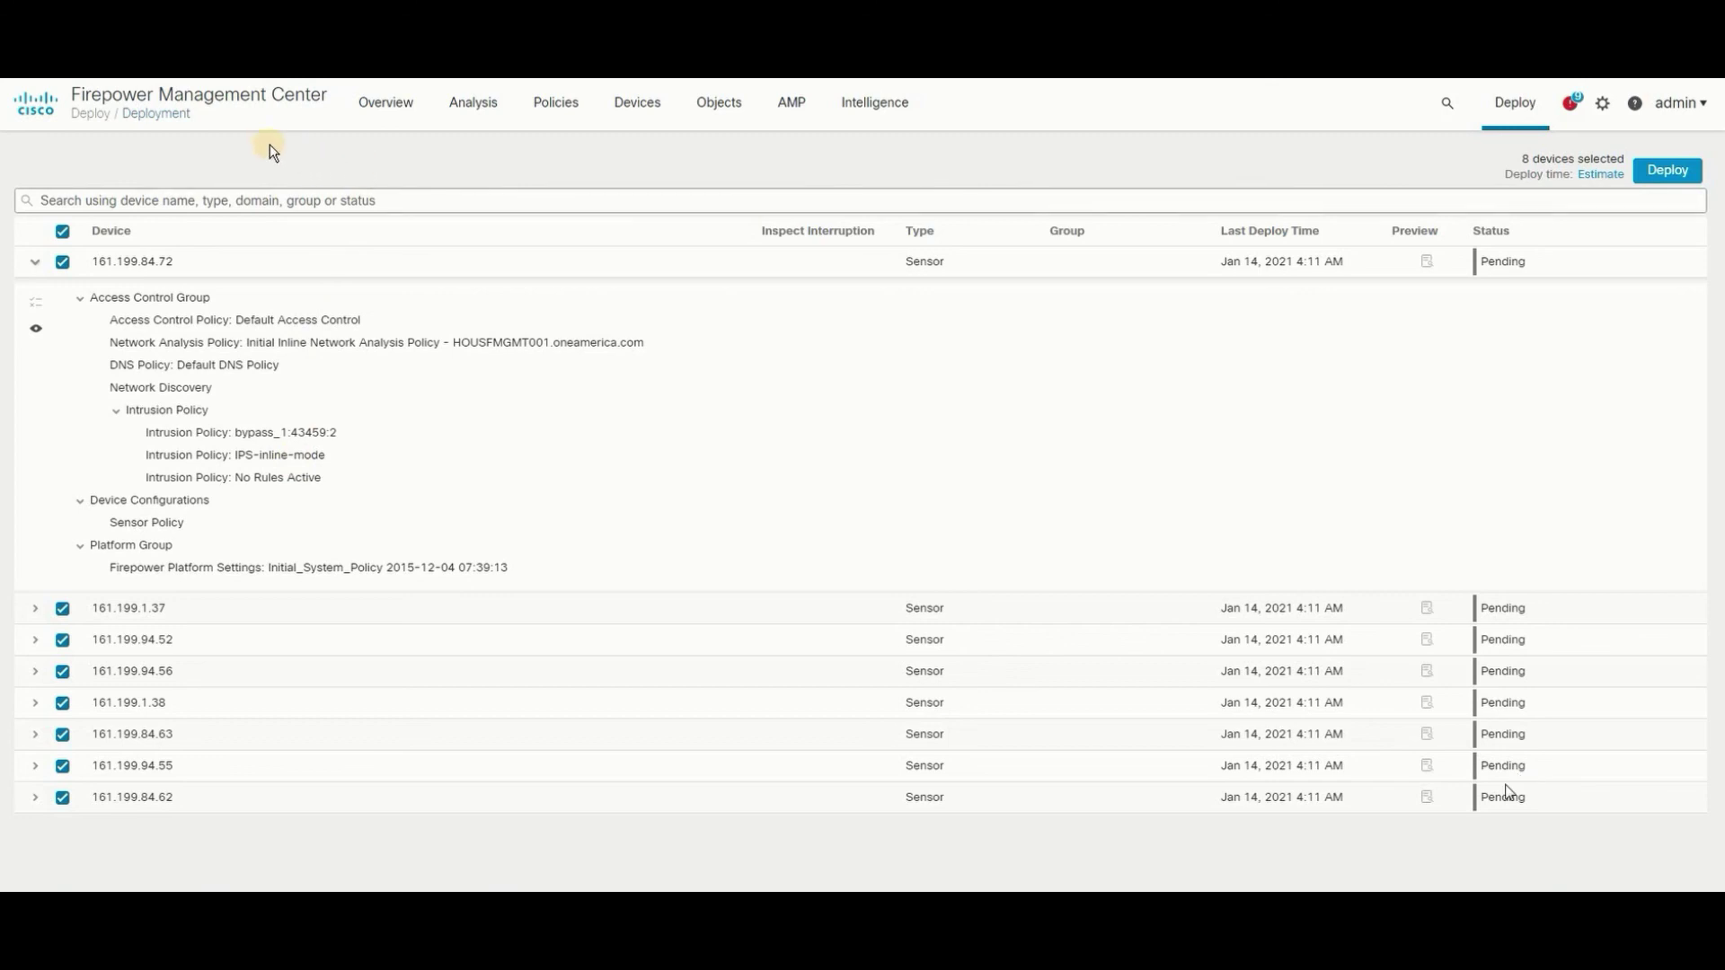
click(377, 108)
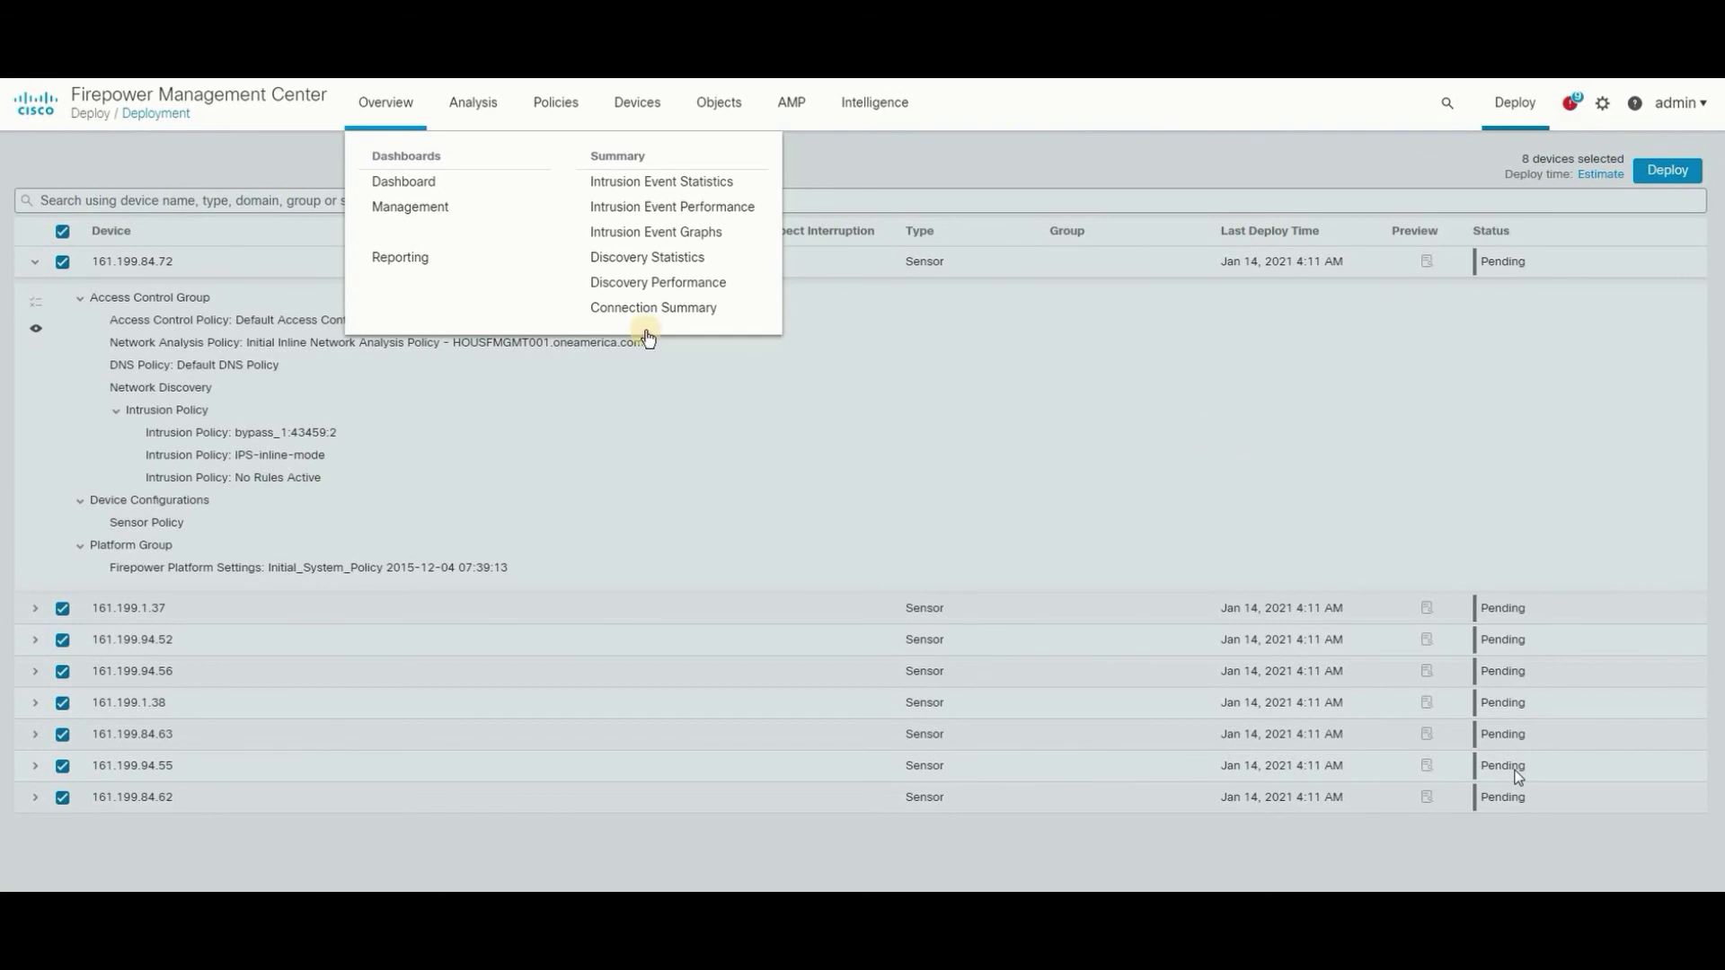
click(1268, 178)
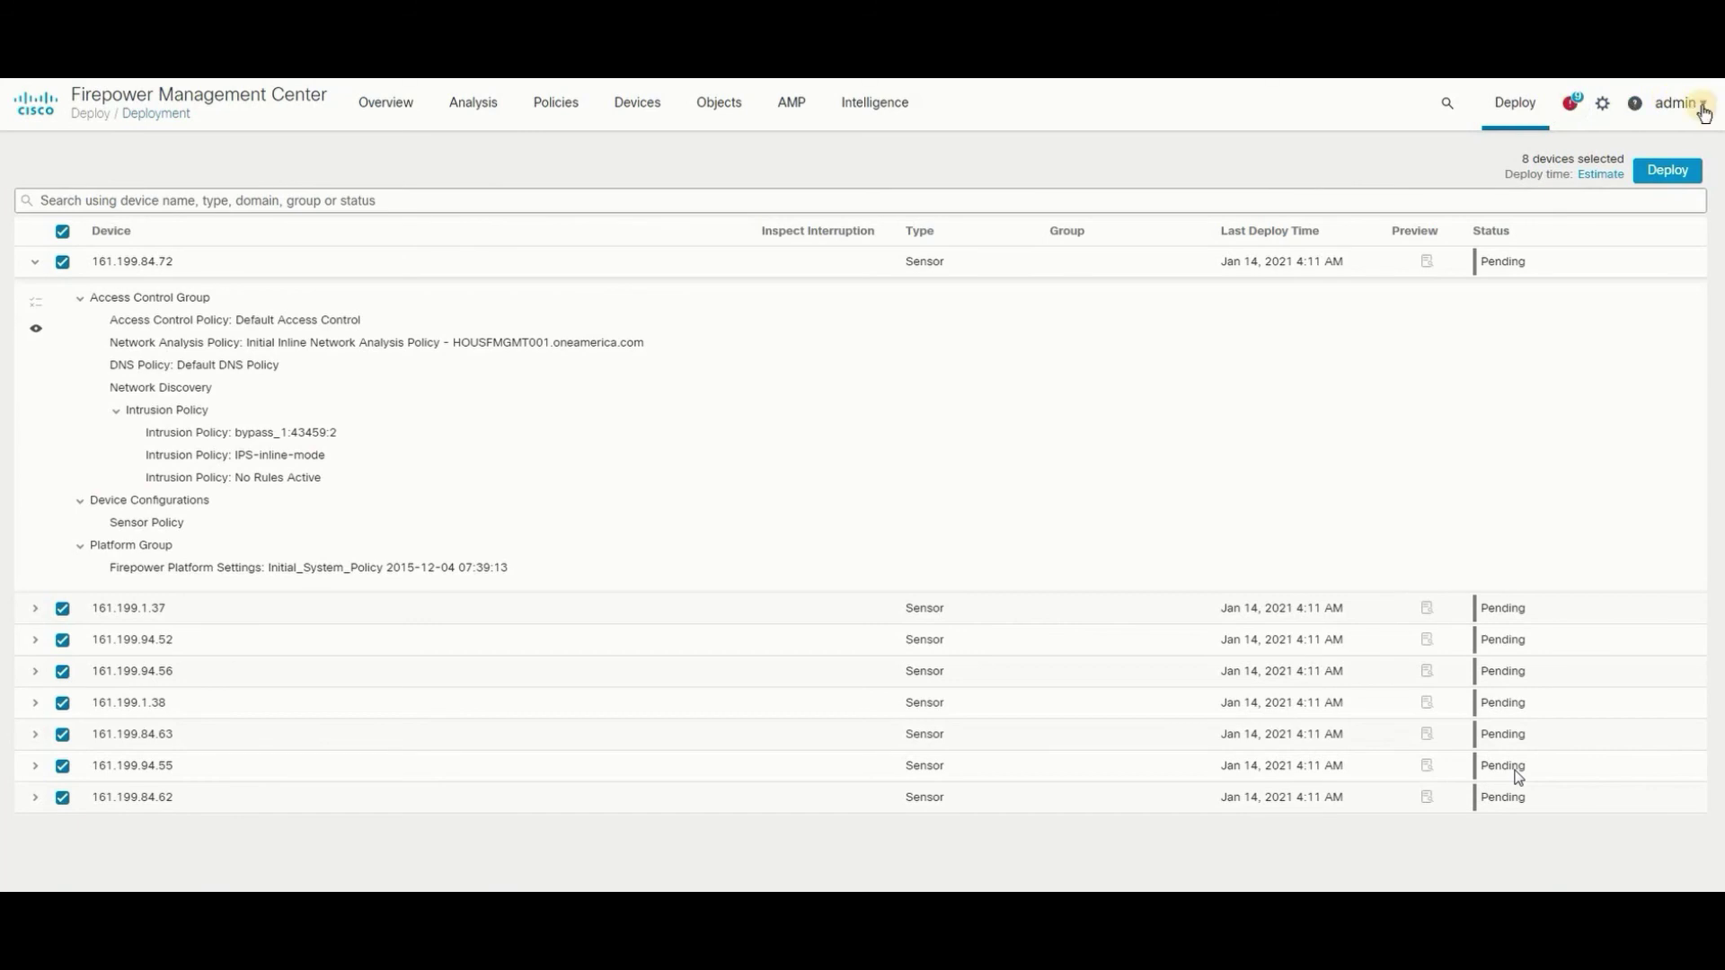
click(1695, 113)
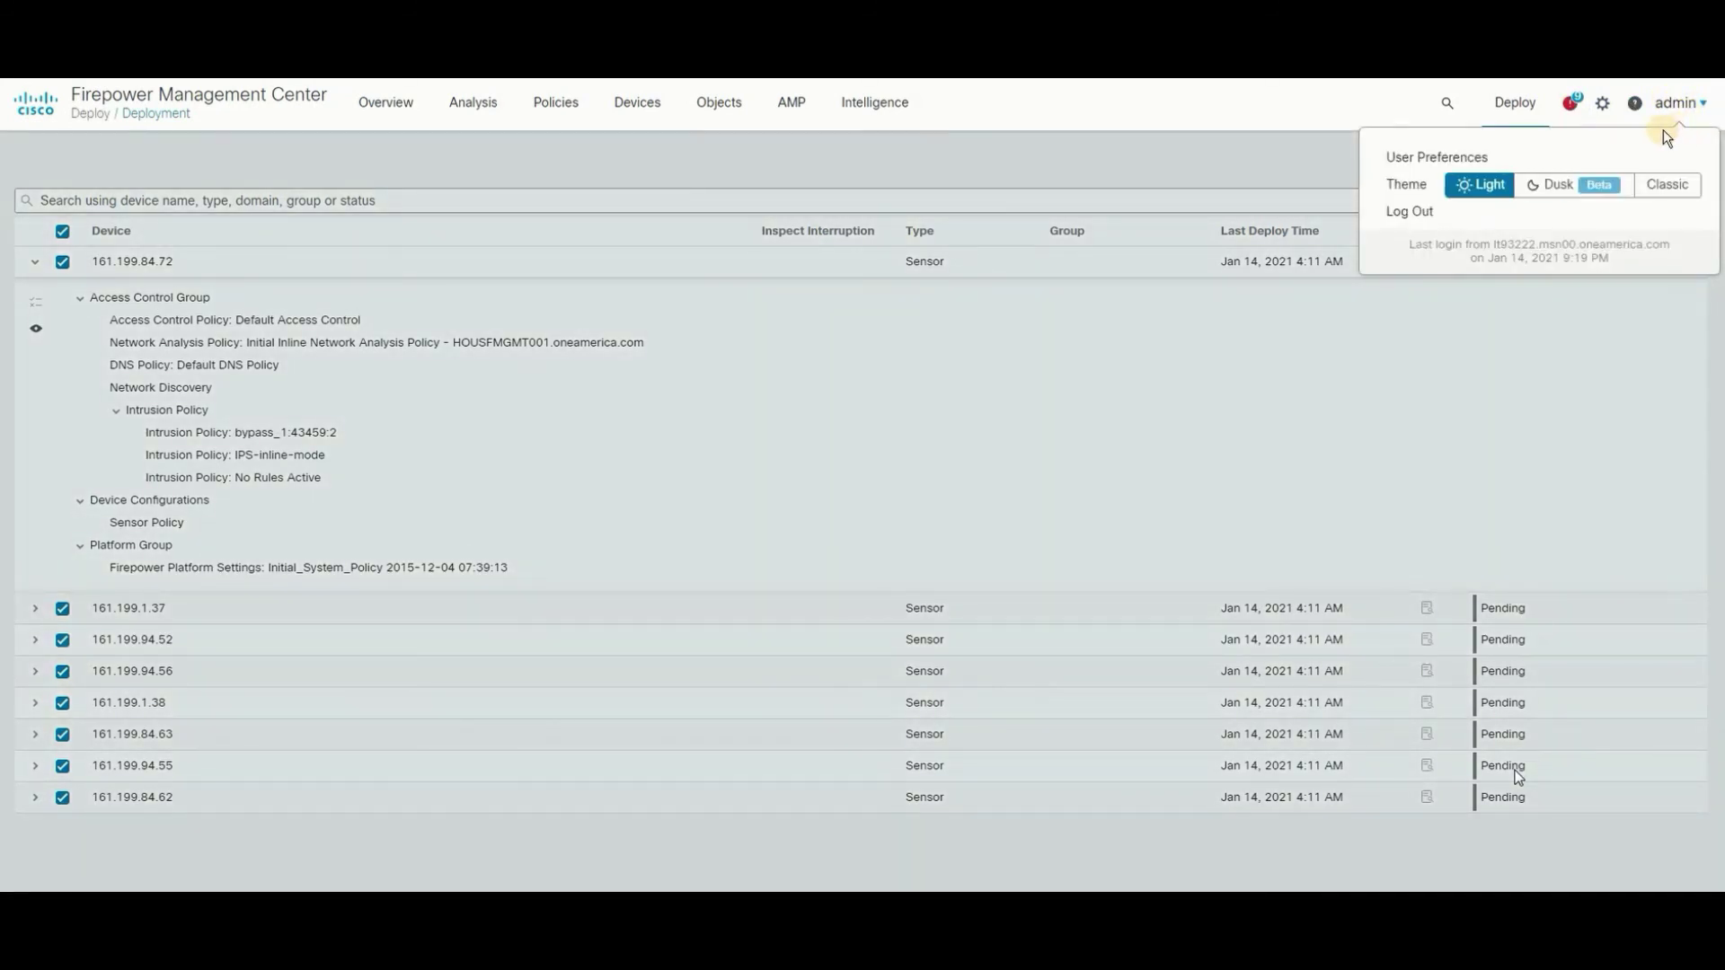